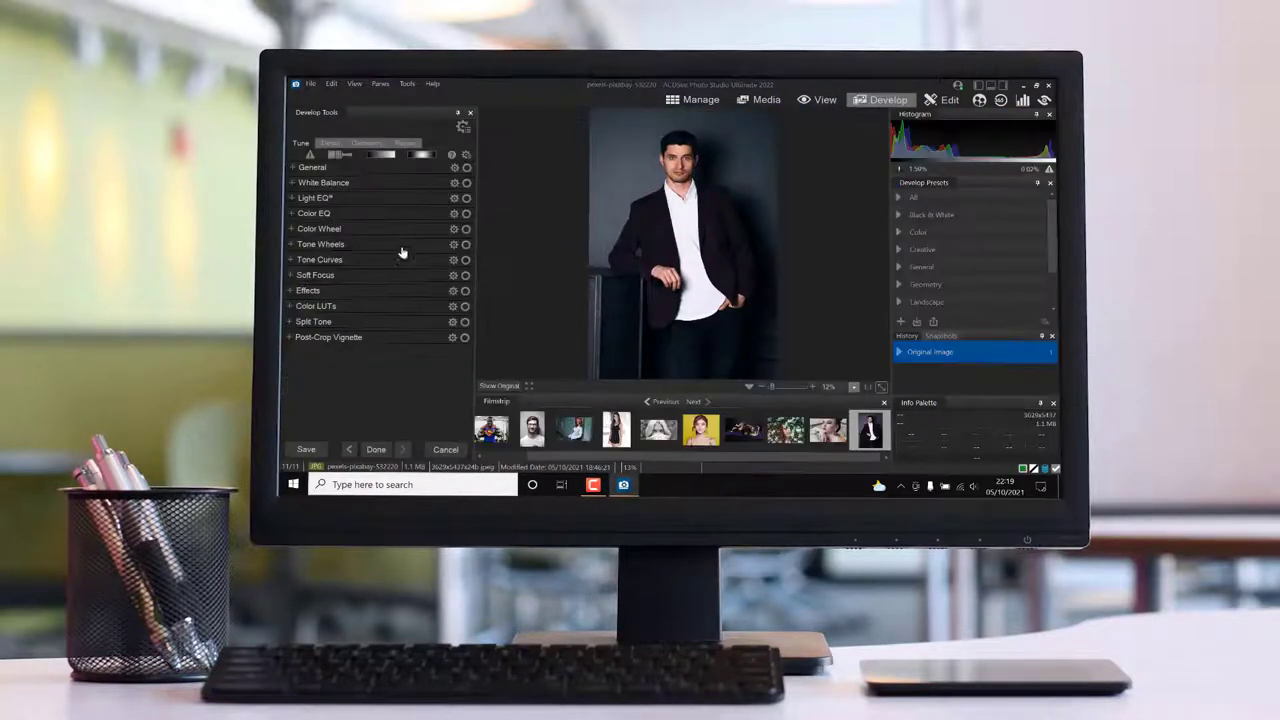
# Step: Apply a color LUT to the suited man photo and save the change
pyautogui.click(420, 325)
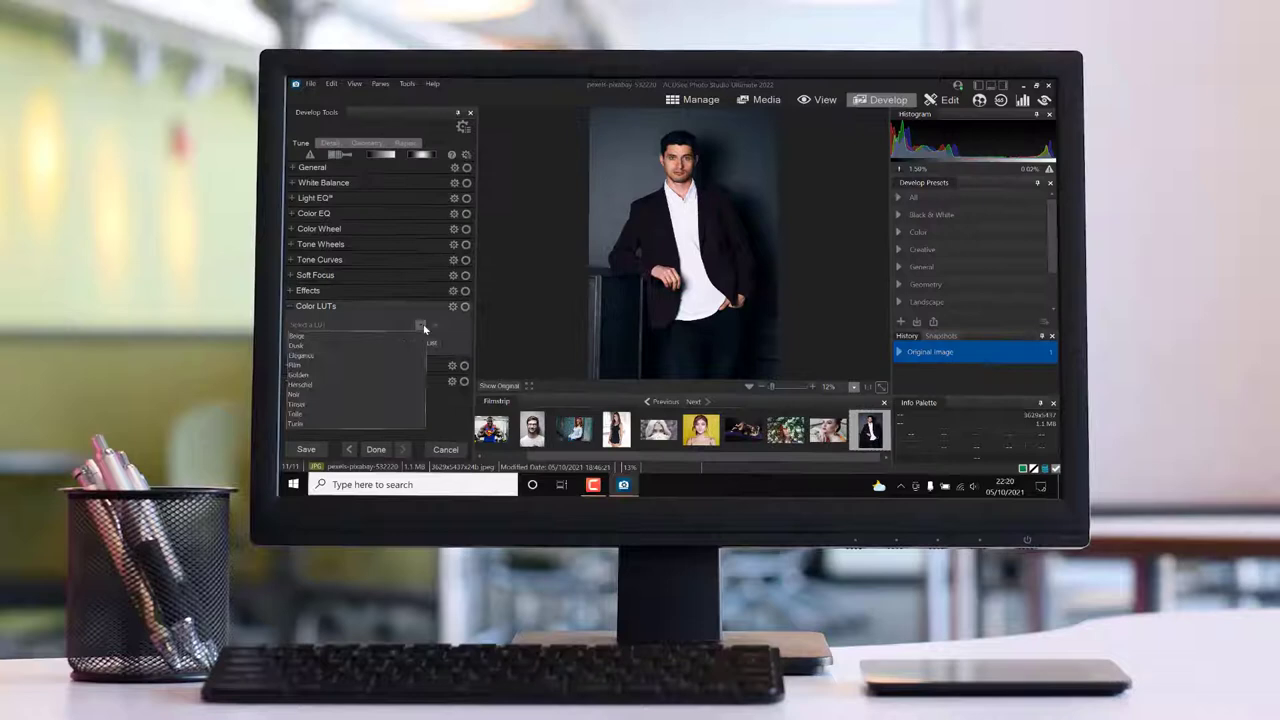
pyautogui.click(292, 328)
pyautogui.click(290, 306)
pyautogui.click(376, 449)
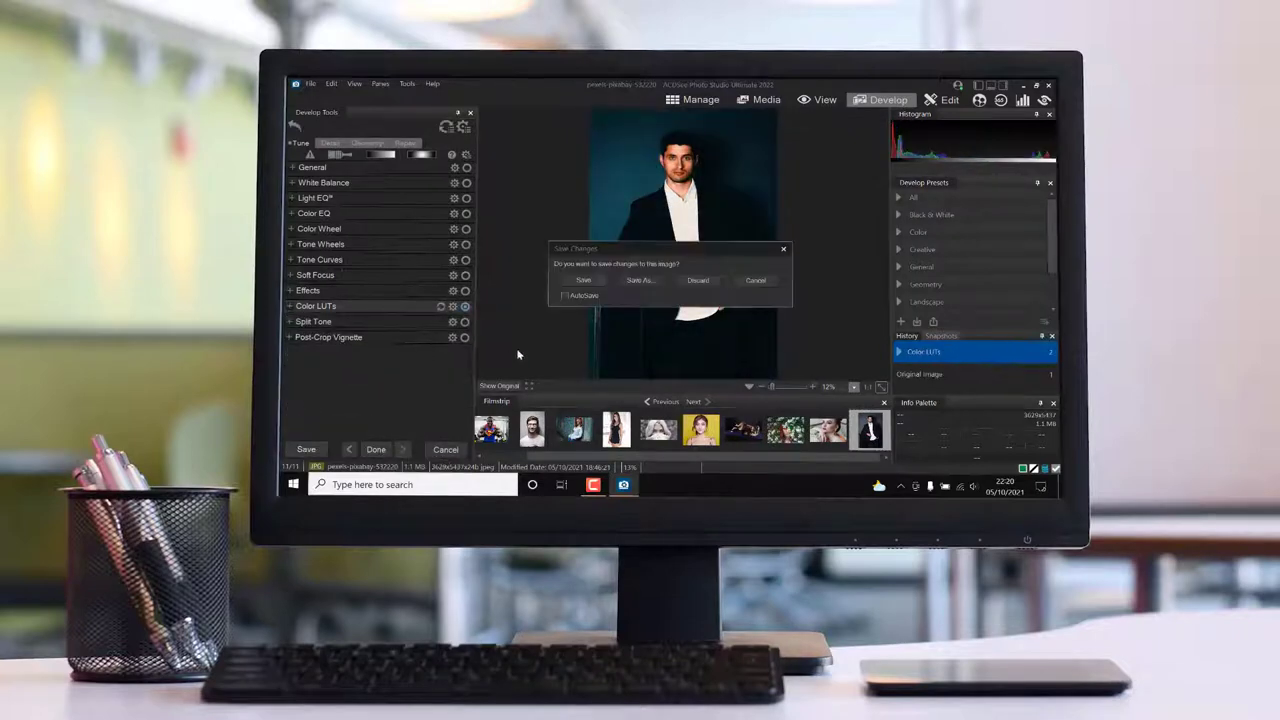
pyautogui.click(740, 280)
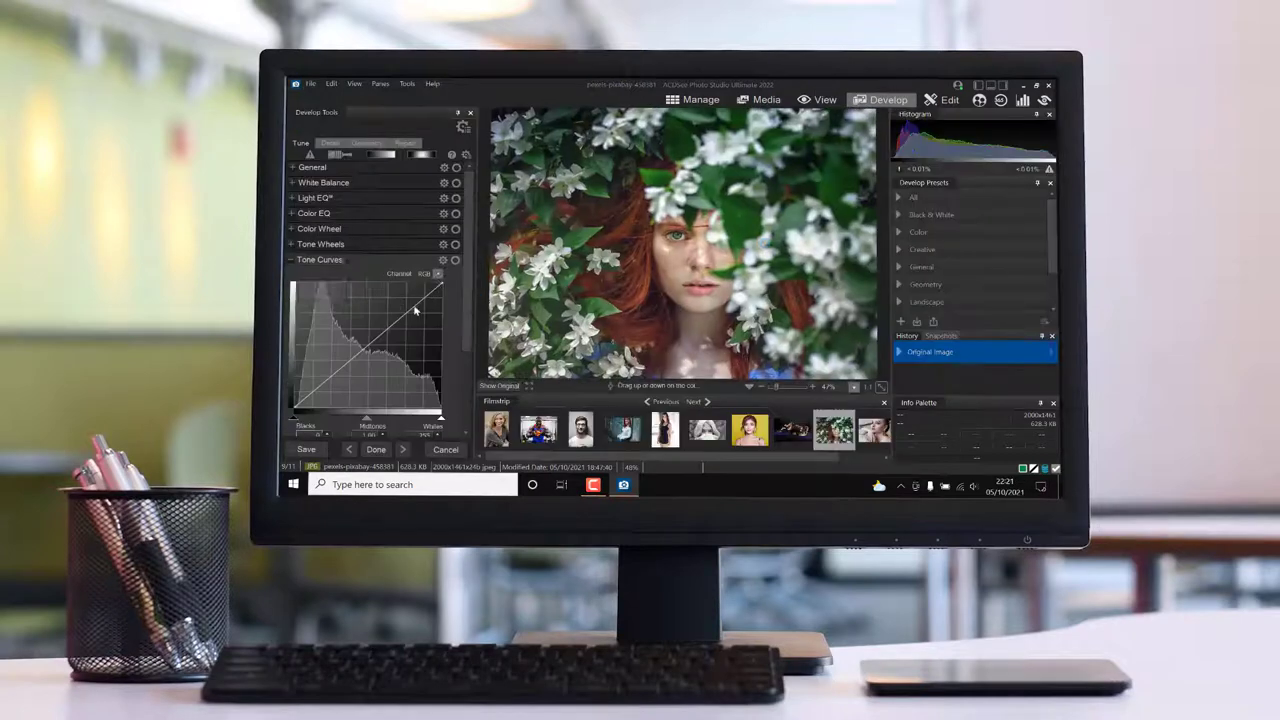
# Step: Darken the flower portrait with a tone curve and save it
pyautogui.moveTo(415, 311); pyautogui.dragTo(418, 330)
pyautogui.click(376, 449)
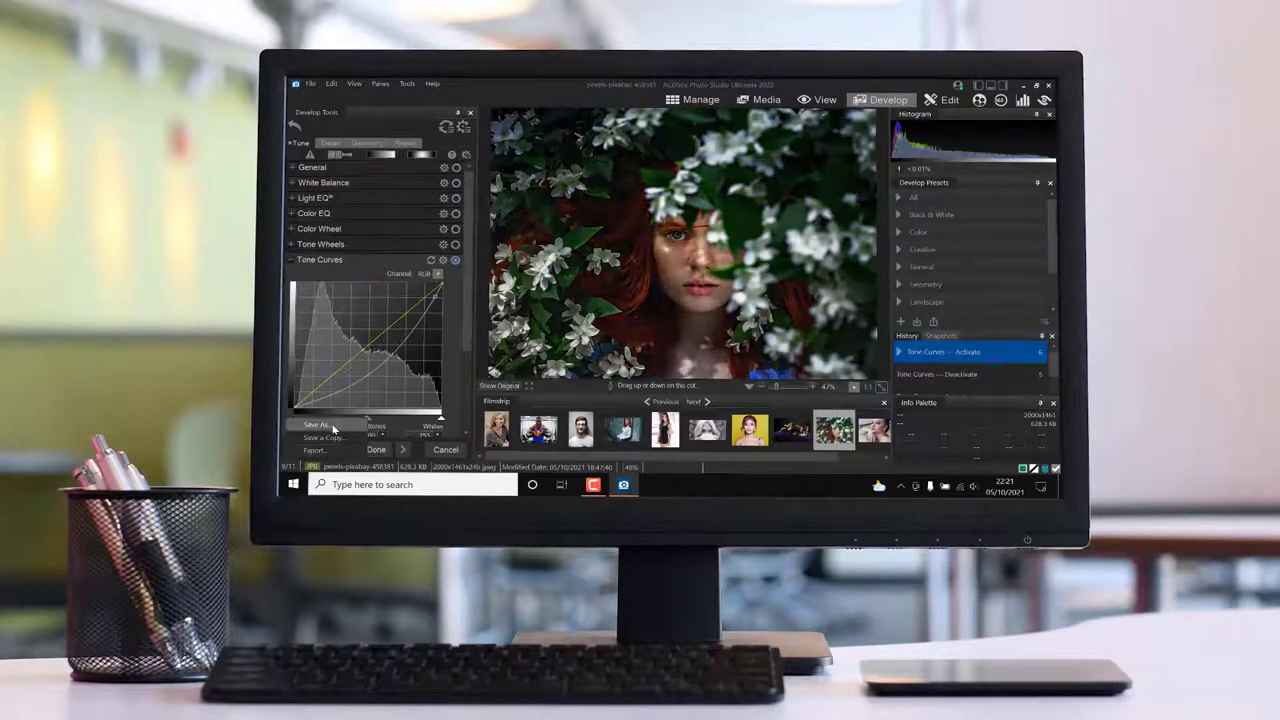
pyautogui.click(585, 281)
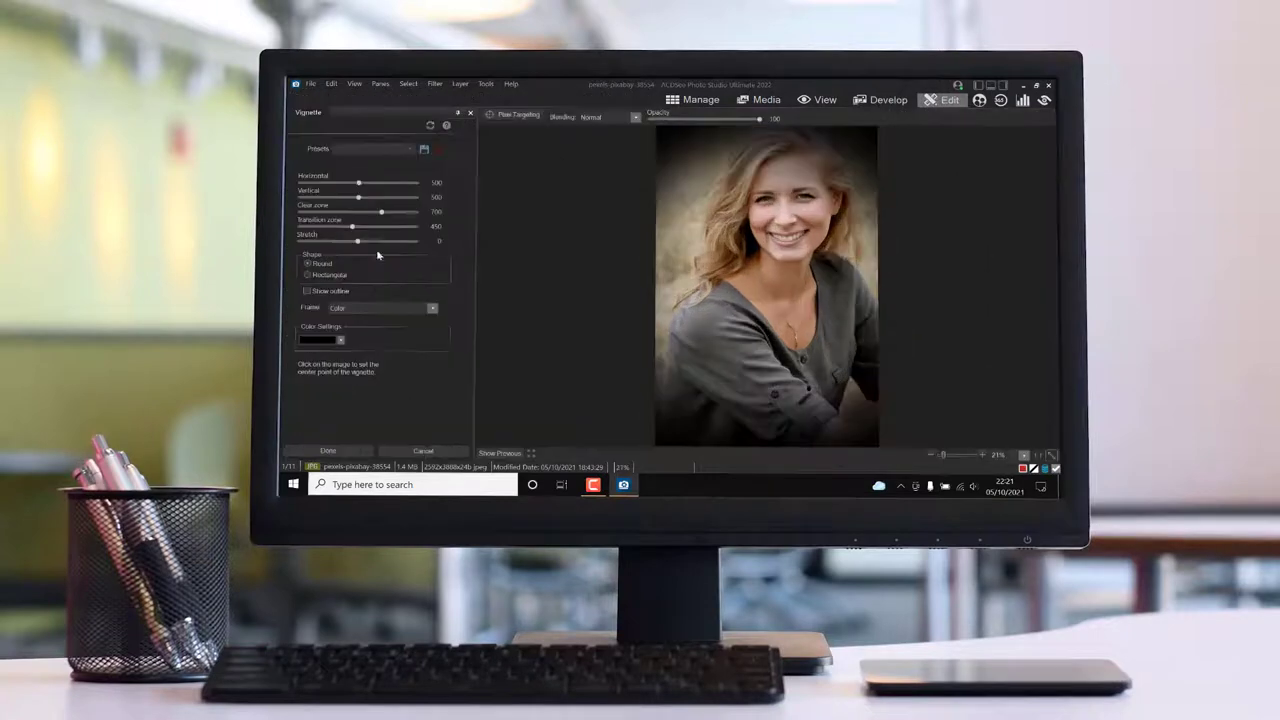
# Step: Give the smiling woman an Old-frame vignette and save the edit
pyautogui.click(383, 307)
pyautogui.click(388, 348)
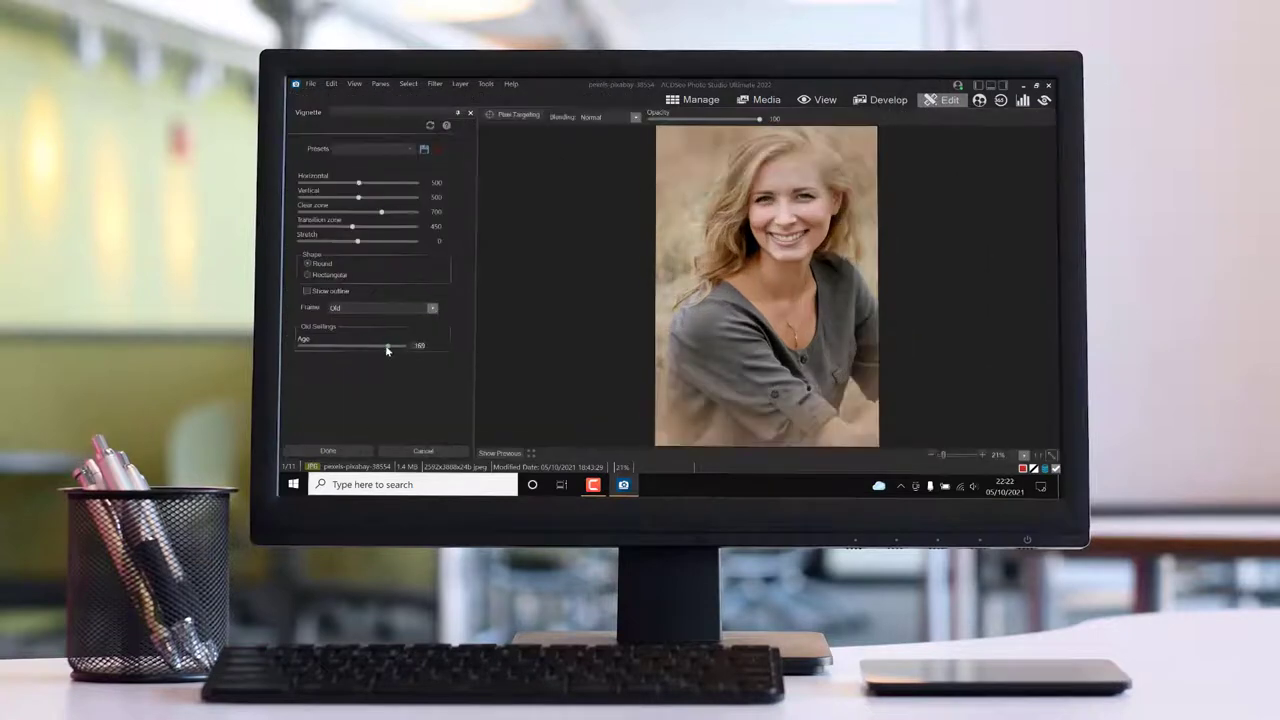
pyautogui.click(328, 451)
pyautogui.click(376, 449)
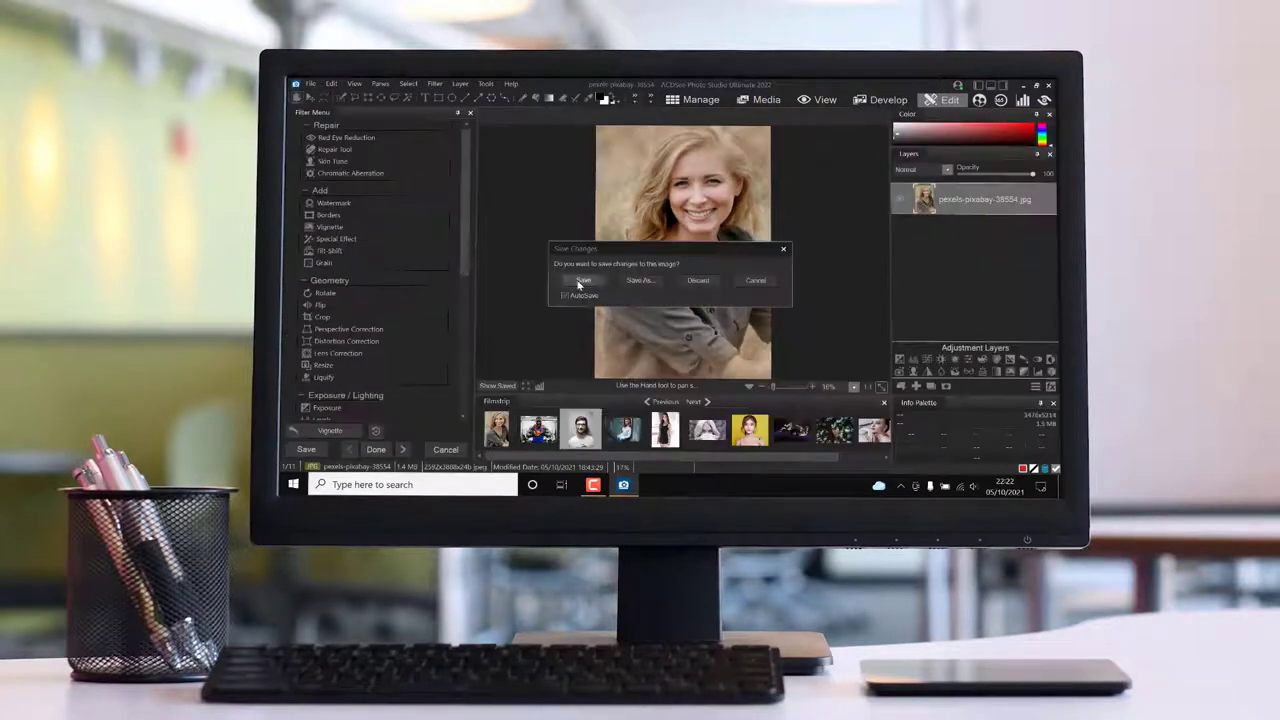
pyautogui.click(580, 281)
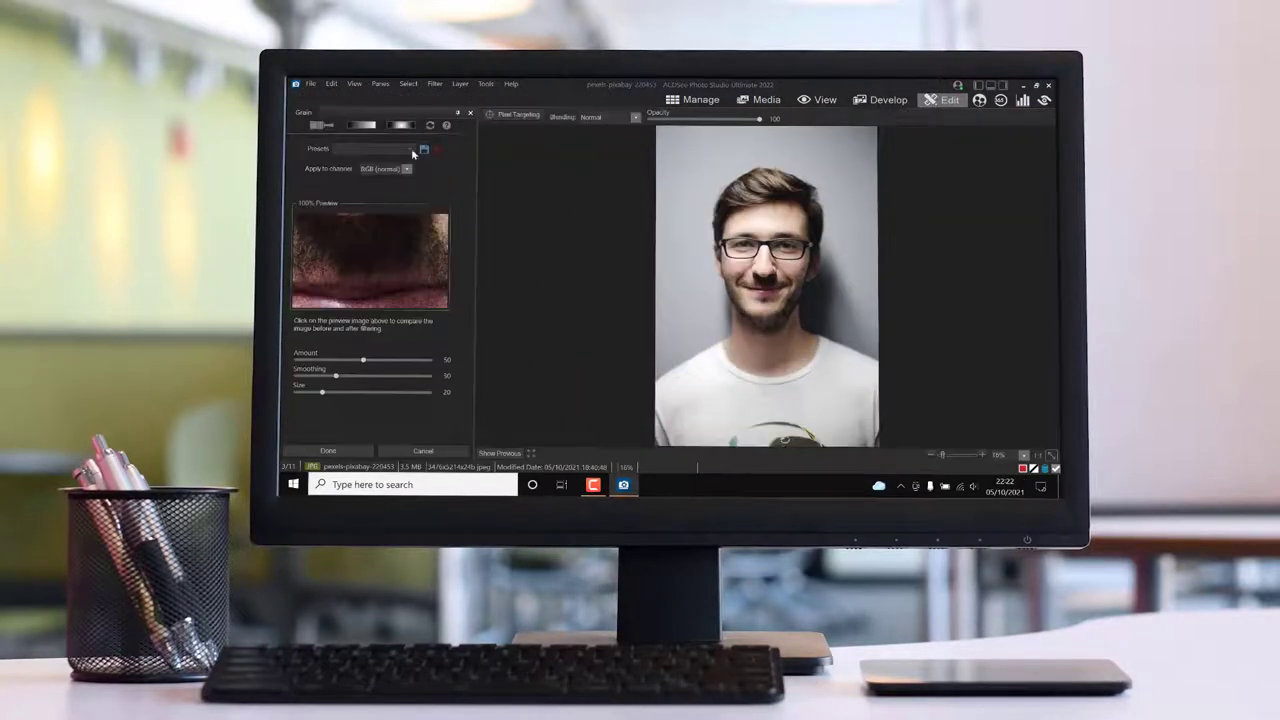
# Step: Export the gym portrait through File > Export
pyautogui.click(423, 149)
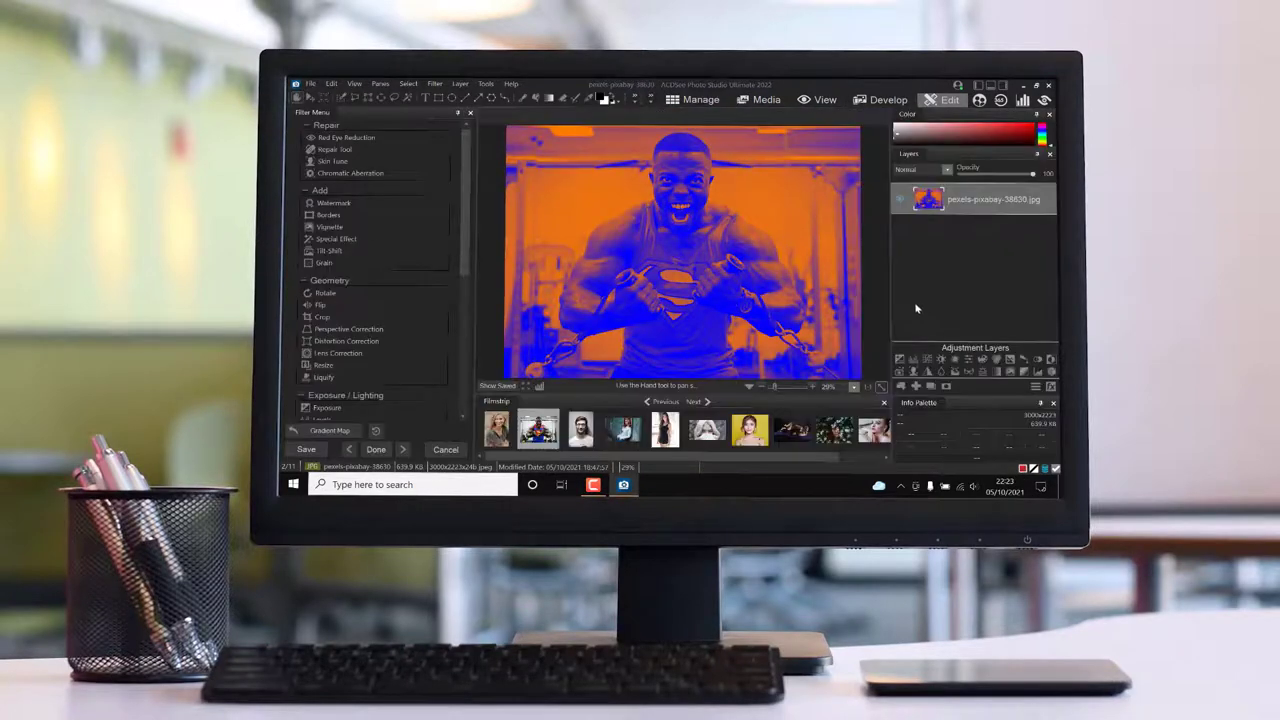
pyautogui.click(310, 83)
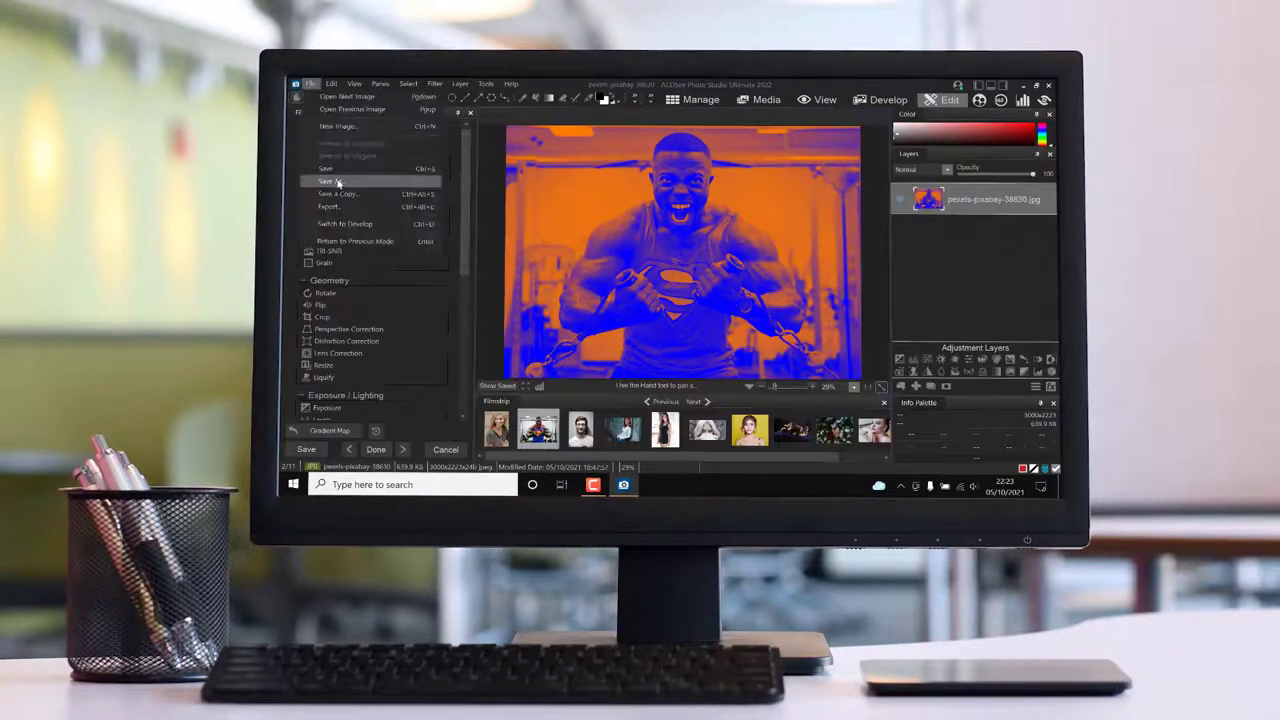
pyautogui.click(340, 205)
pyautogui.click(862, 410)
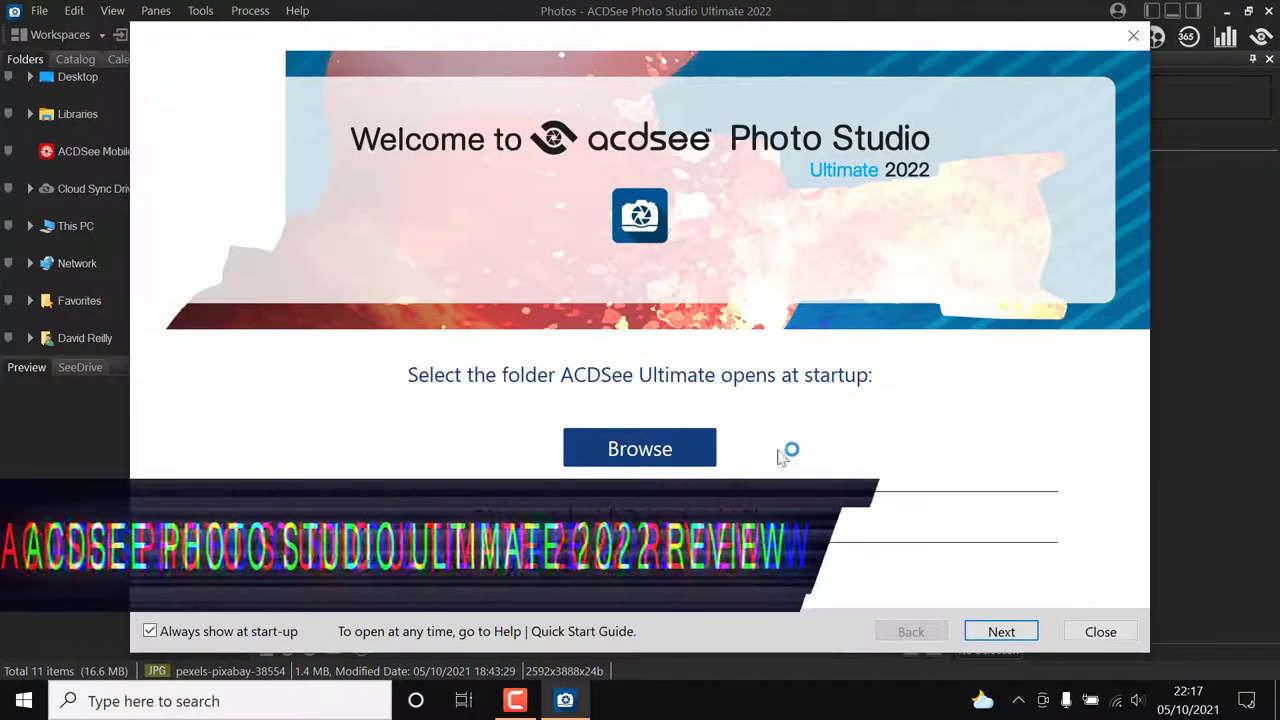
# Step: Choose Downloads > Photos as the startup folder
pyautogui.click(657, 456)
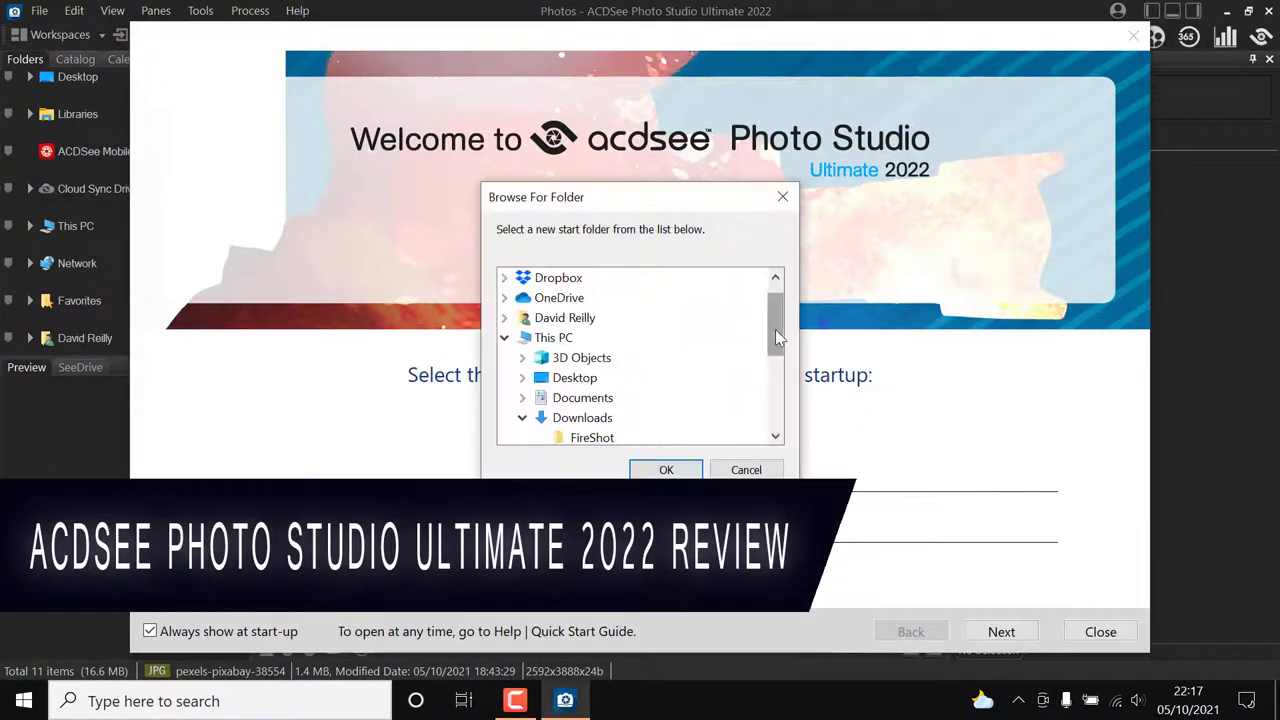
pyautogui.moveTo(778, 337); pyautogui.dragTo(778, 377)
pyautogui.click(590, 357)
pyautogui.click(666, 469)
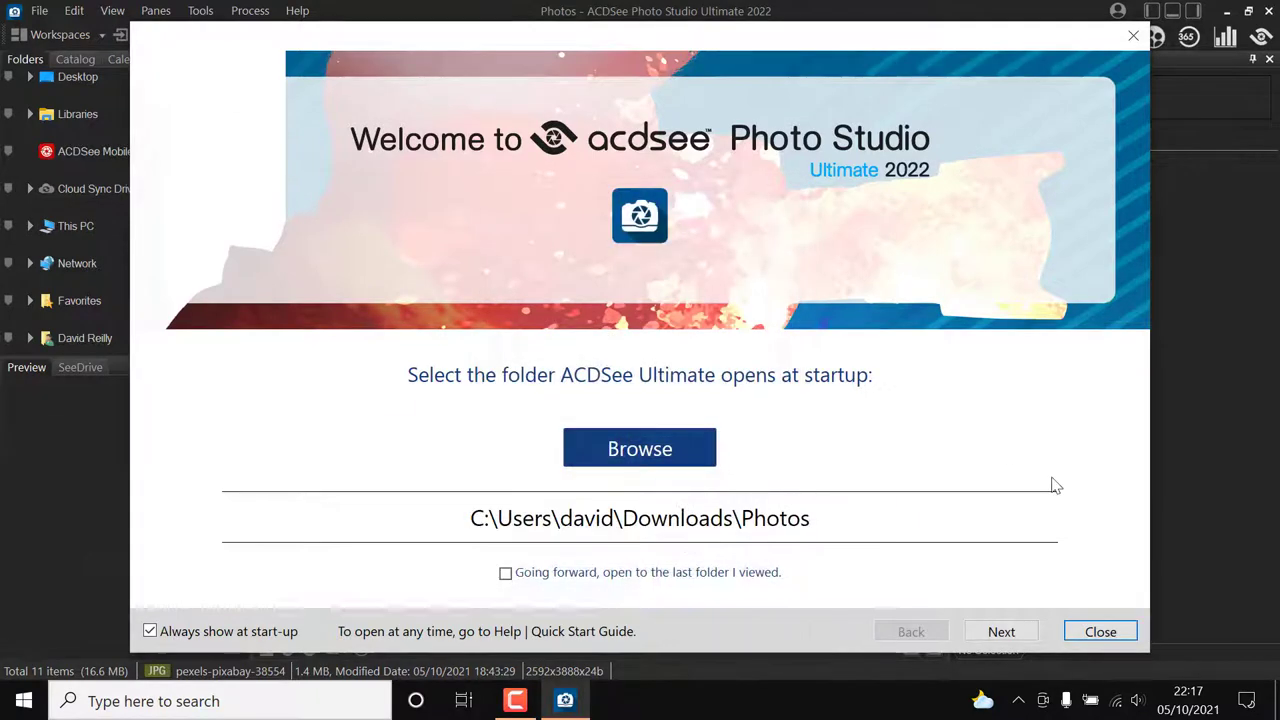
# Step: Have the database track the Photos folder under This PC > Downloads
pyautogui.click(1020, 634)
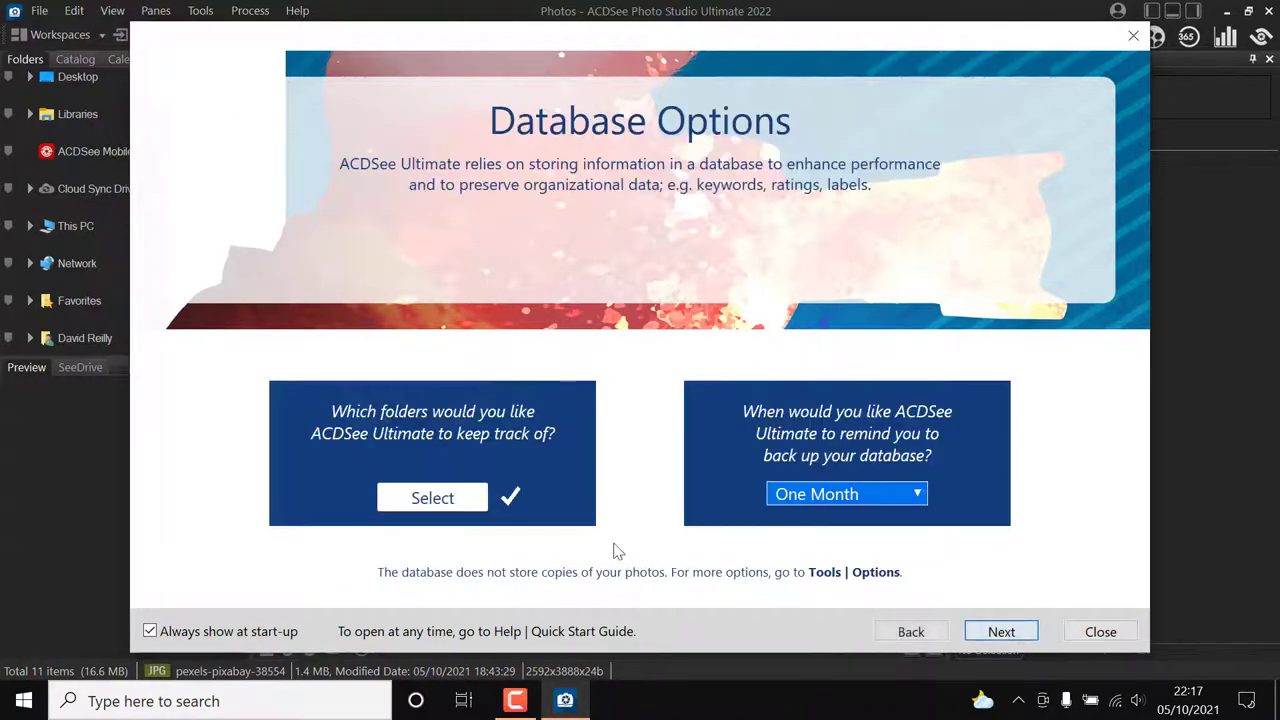
pyautogui.click(464, 518)
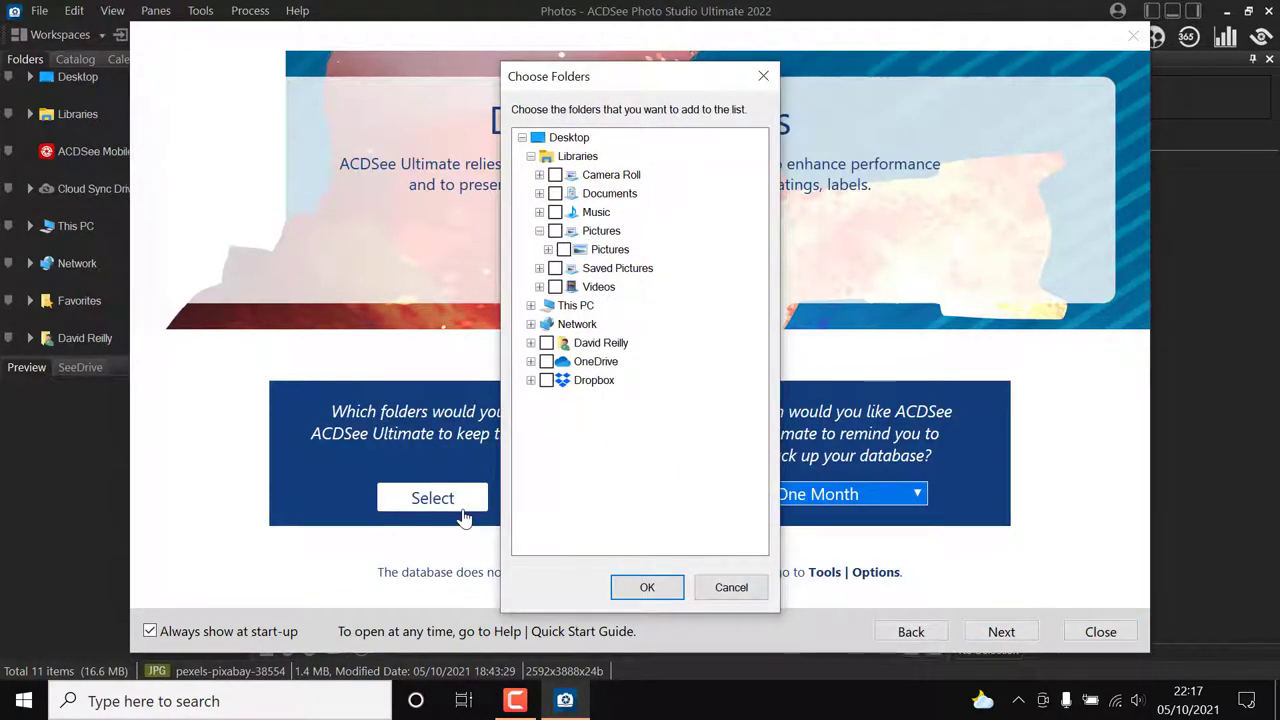
pyautogui.click(531, 306)
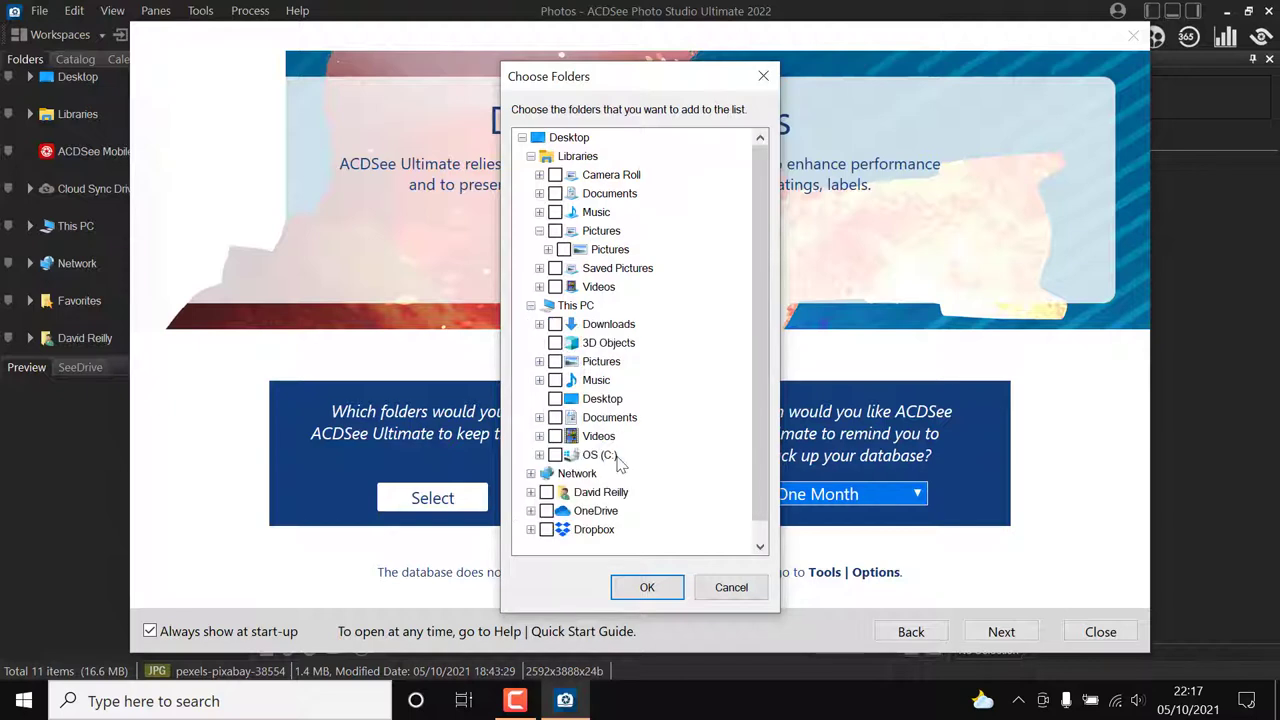
pyautogui.click(539, 324)
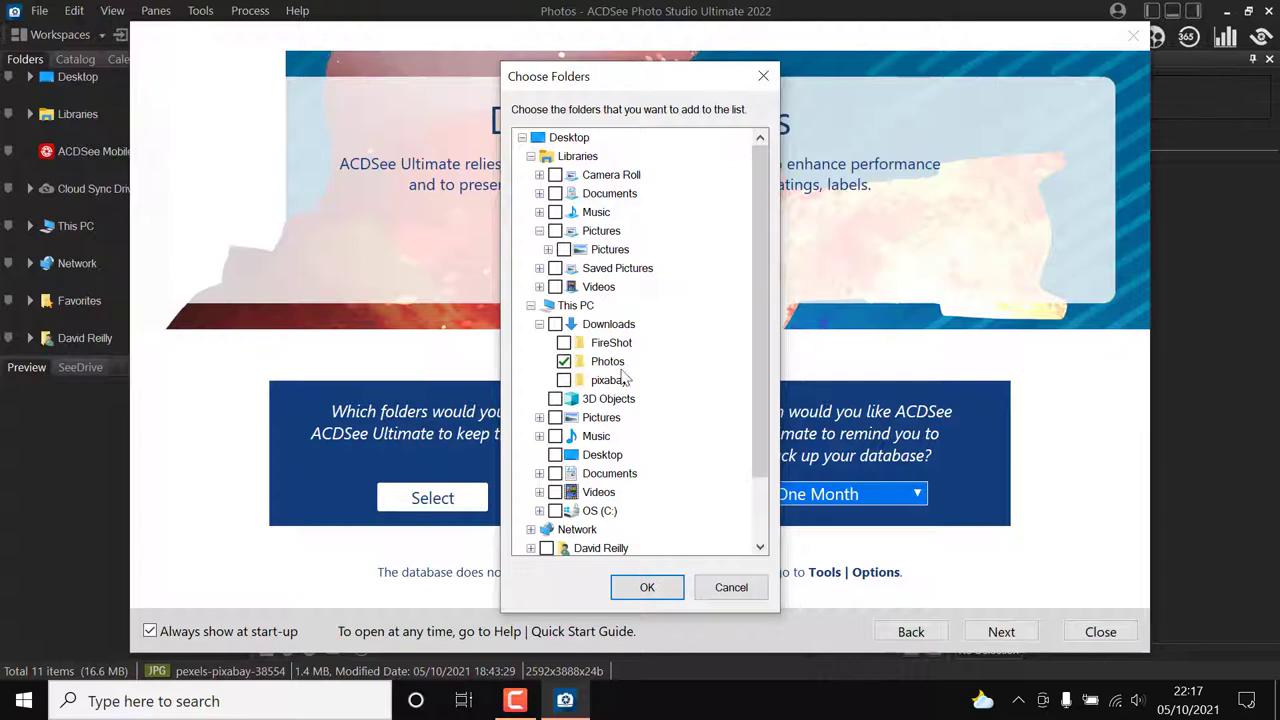
pyautogui.click(647, 588)
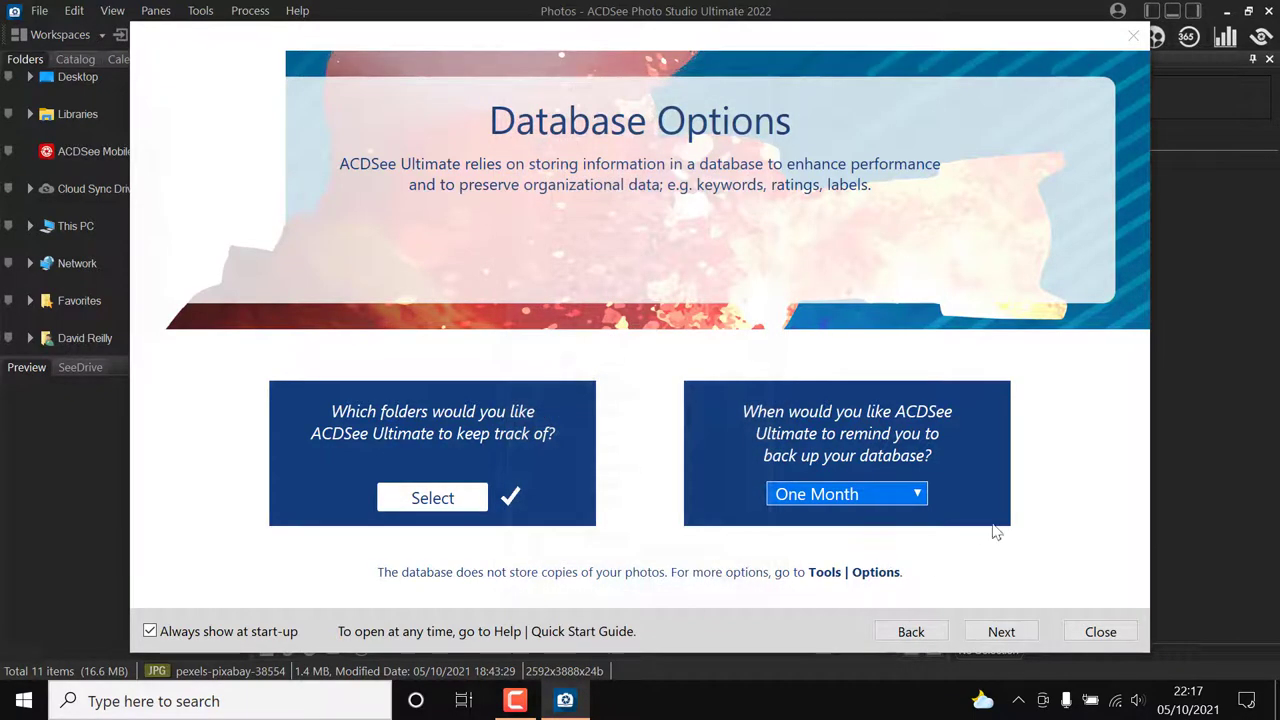
# Step: Try the One Week and Two Weeks backup reminders, then settle back on One Month
pyautogui.click(920, 496)
pyautogui.click(877, 449)
pyautogui.click(900, 494)
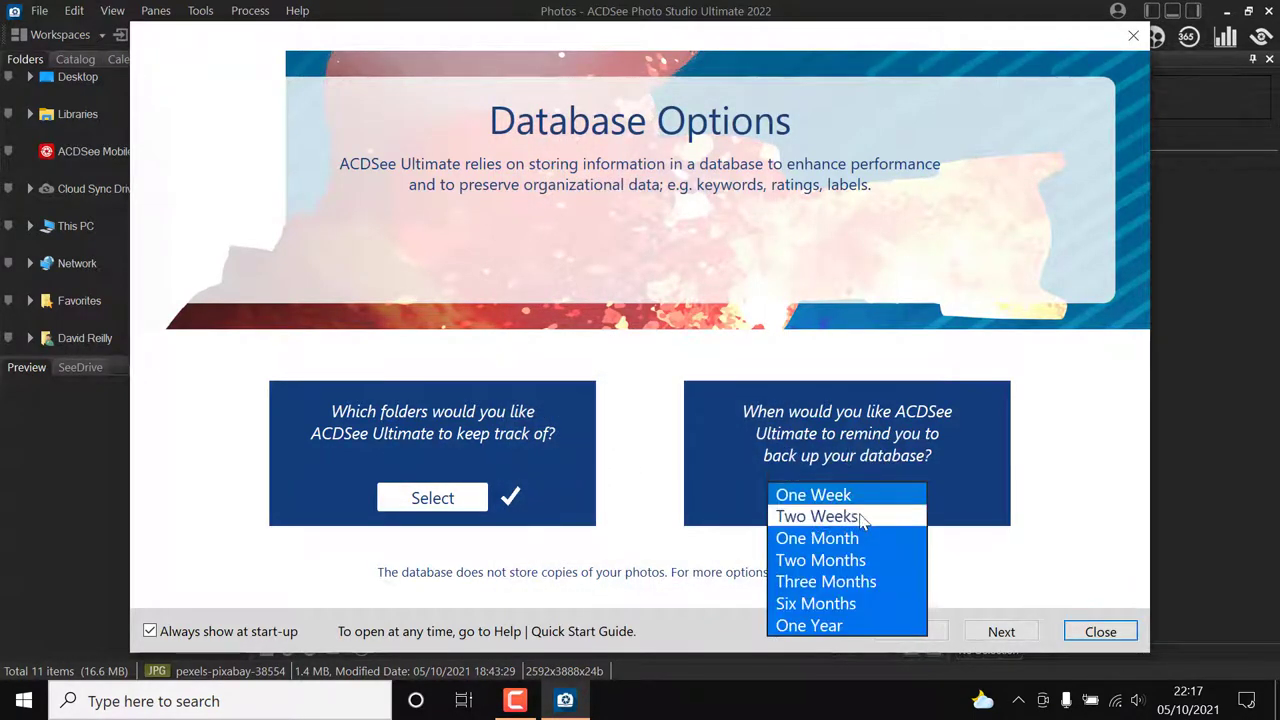
pyautogui.click(862, 516)
pyautogui.click(910, 494)
pyautogui.click(845, 538)
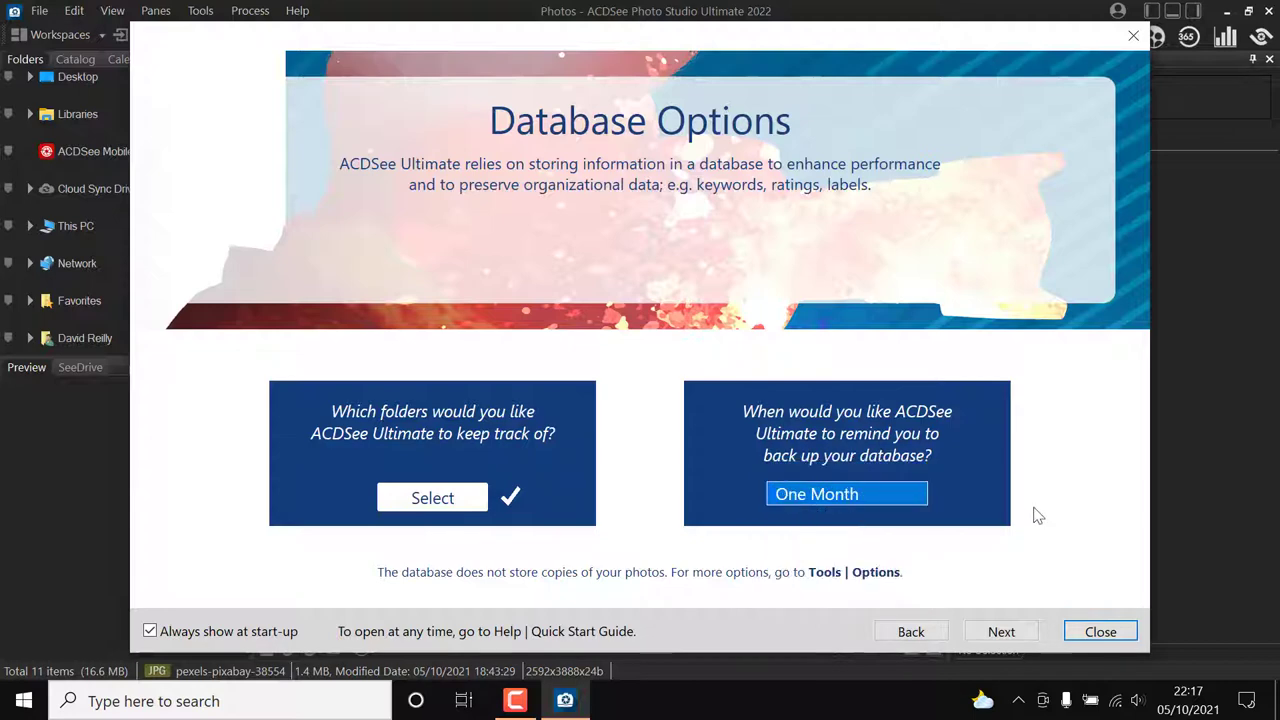
# Step: Page through every Quick Start Guide page, from Grouping and Searching to the end, and finish it
pyautogui.click(1030, 633)
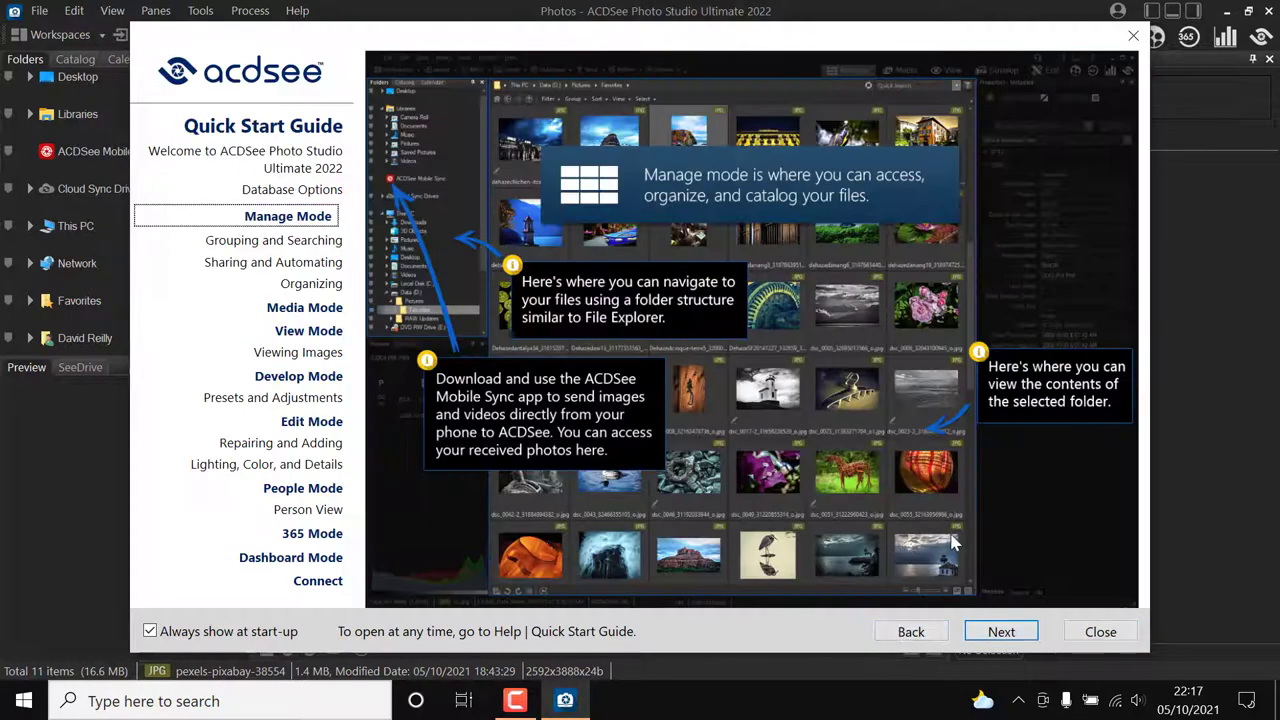
pyautogui.click(1025, 638)
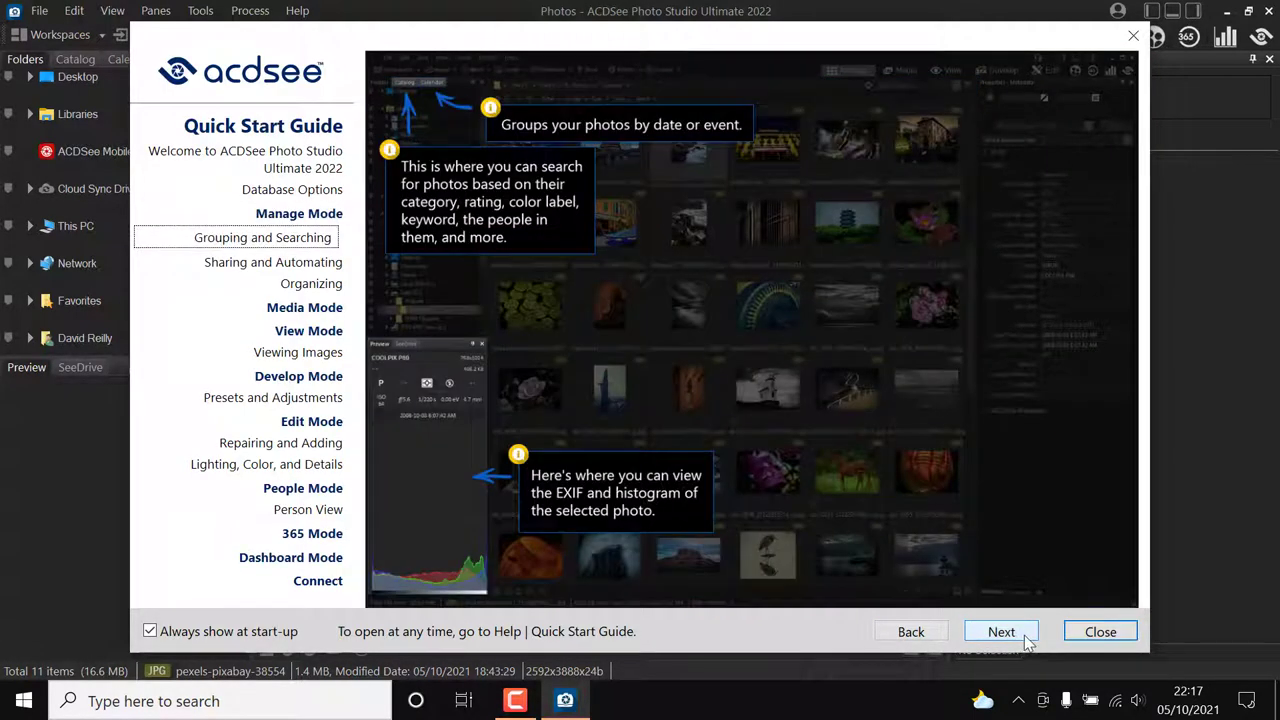
pyautogui.click(1027, 640)
pyautogui.click(1027, 640)
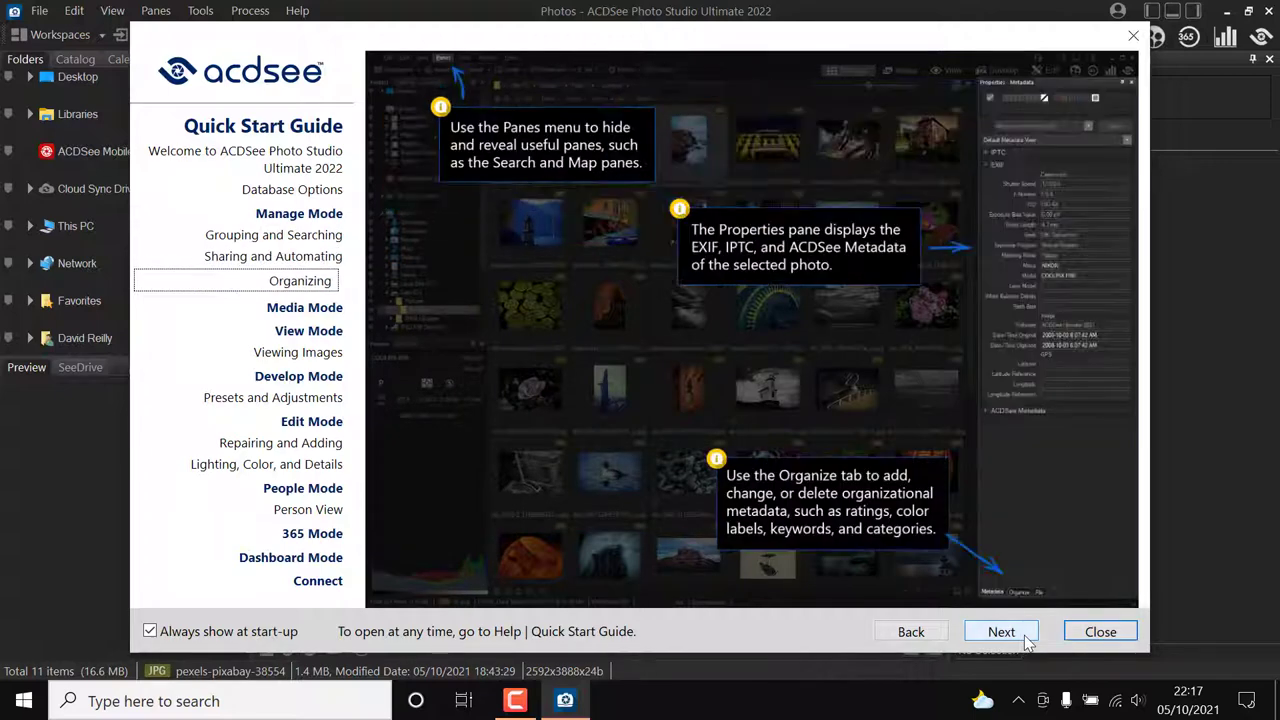
pyautogui.click(1027, 640)
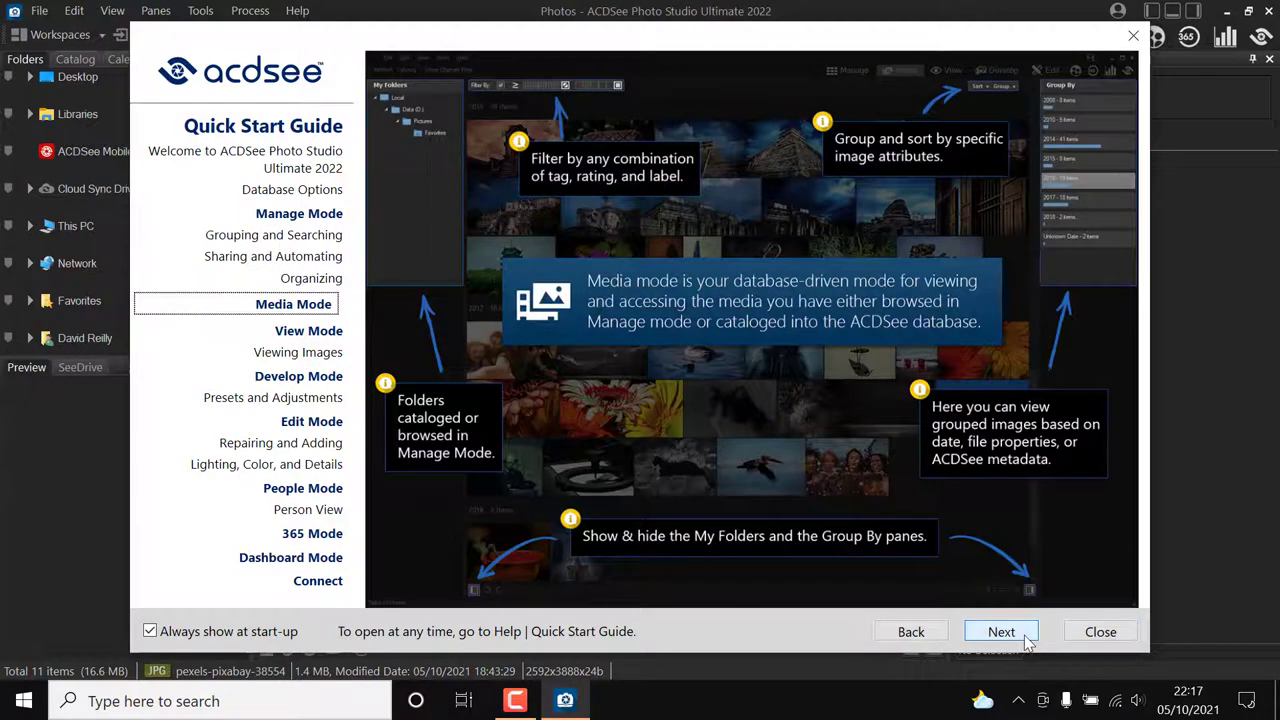
pyautogui.click(1027, 640)
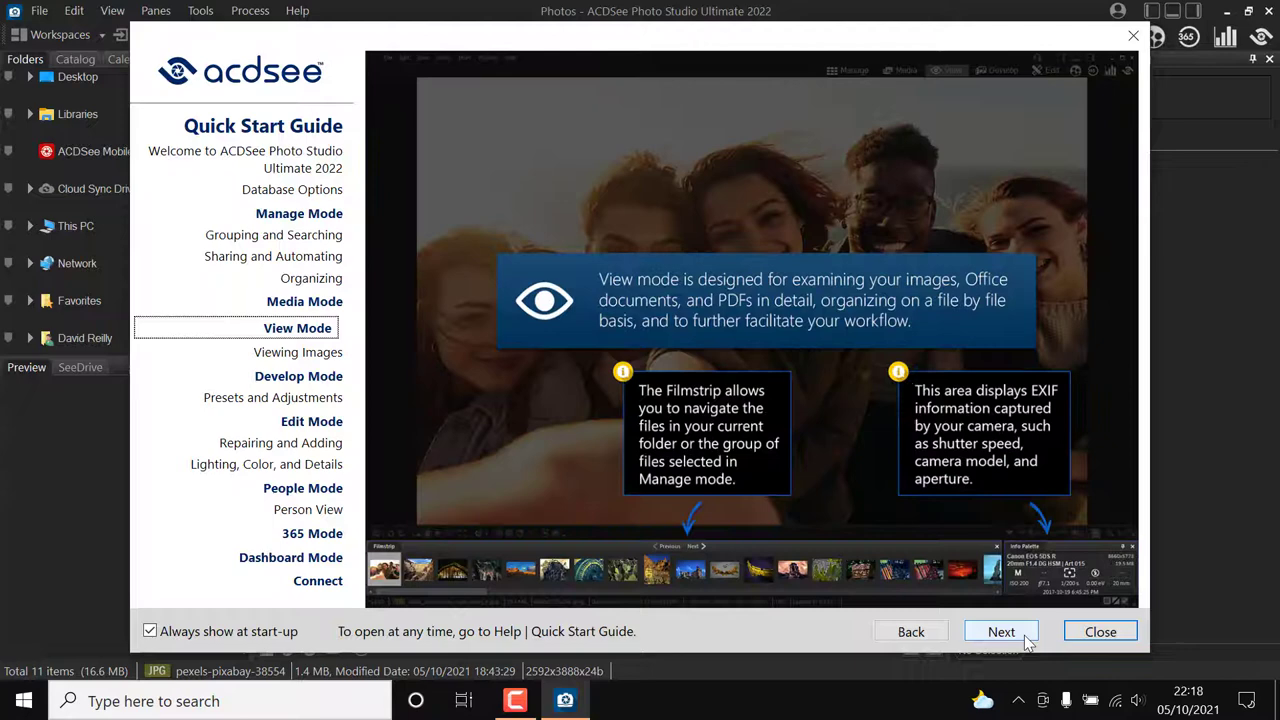
pyautogui.click(1027, 640)
pyautogui.click(1027, 640)
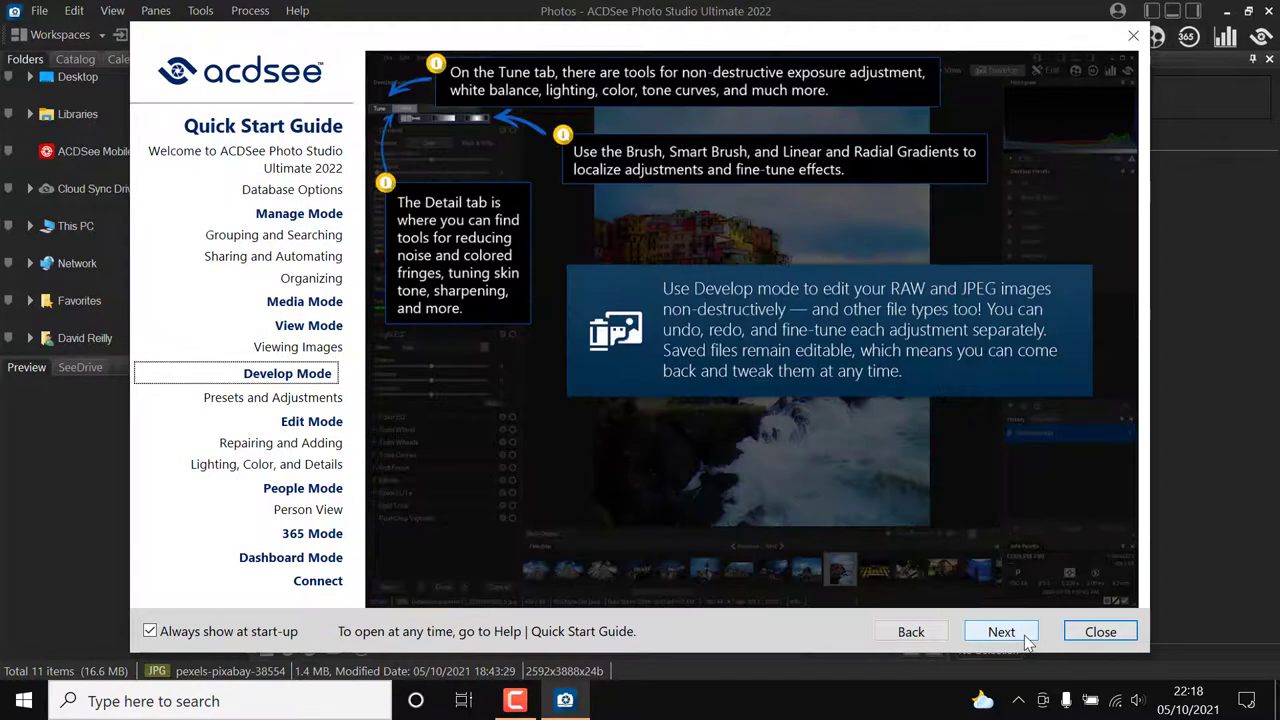
pyautogui.click(1027, 640)
pyautogui.click(1027, 640)
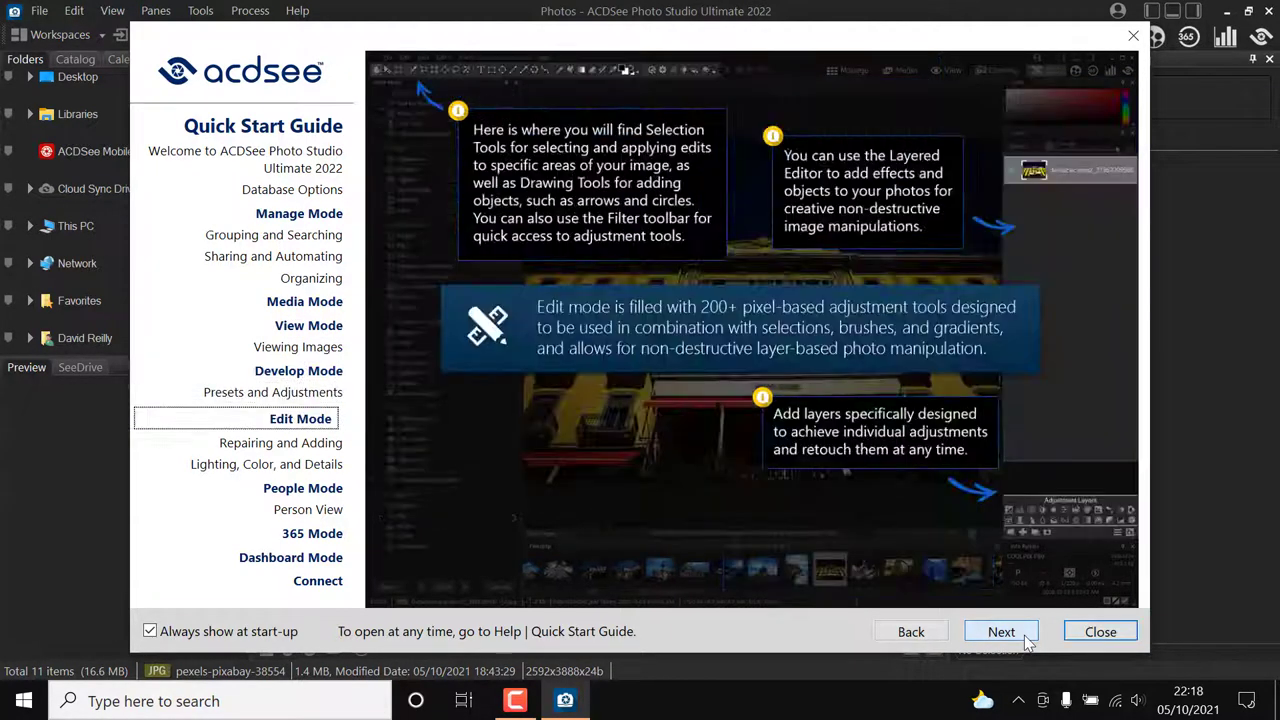
pyautogui.click(1027, 640)
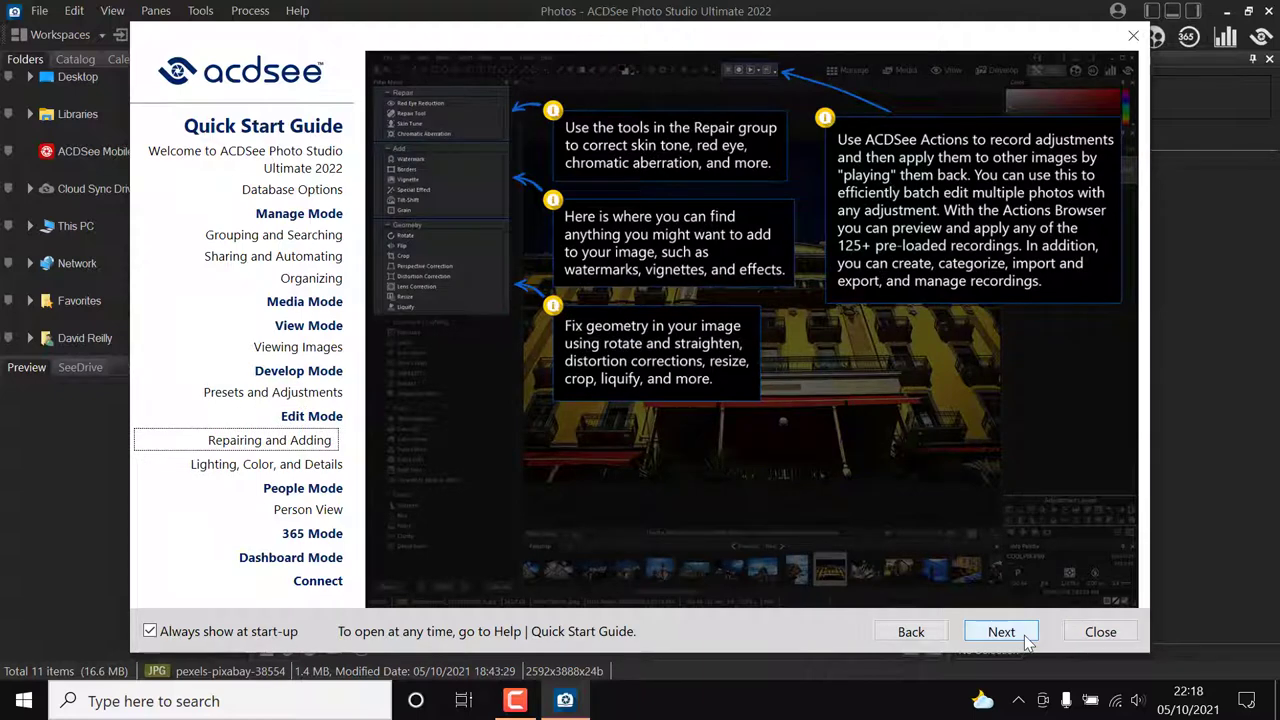
pyautogui.click(1027, 640)
pyautogui.click(1027, 640)
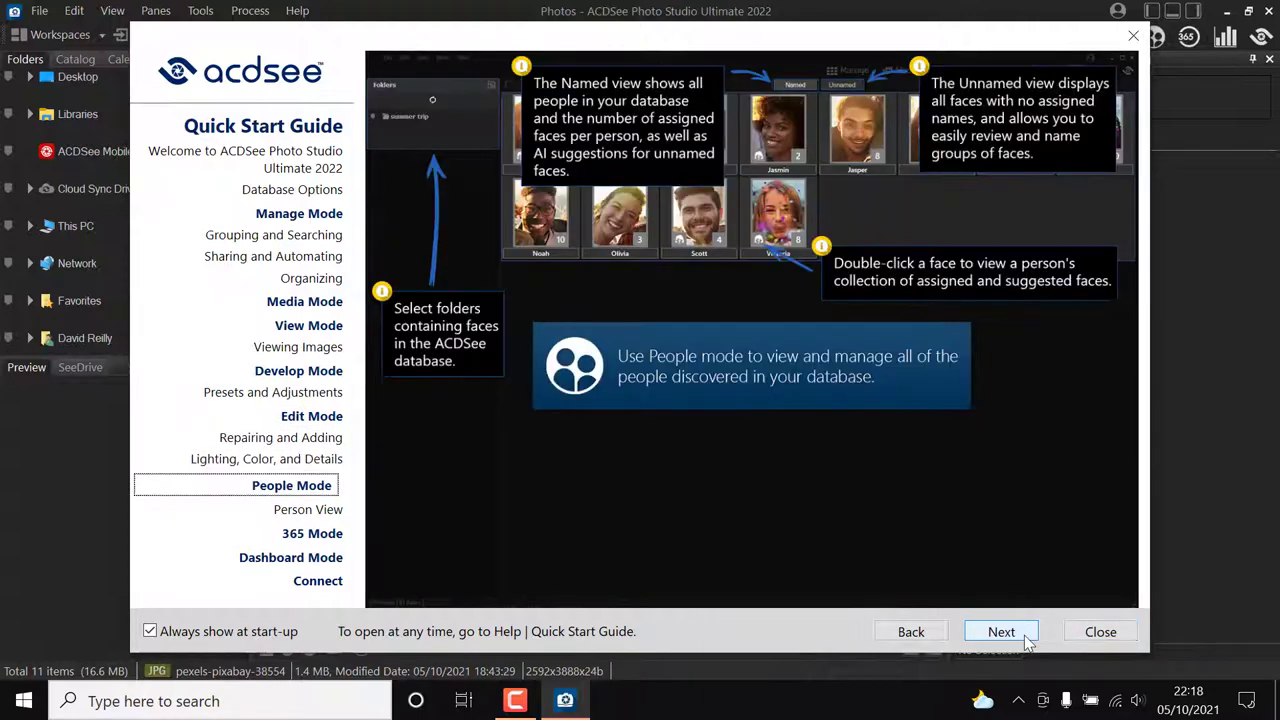
pyautogui.click(1027, 640)
pyautogui.click(1027, 640)
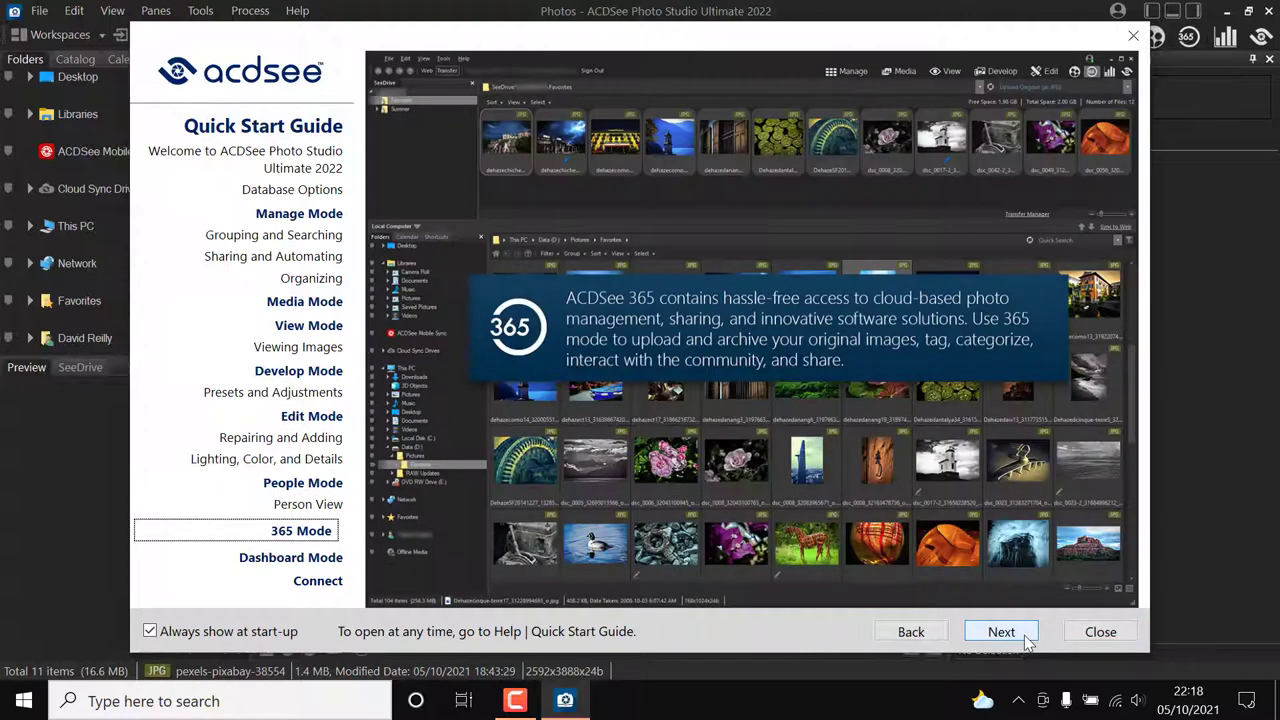
pyautogui.click(1027, 640)
pyautogui.click(1027, 640)
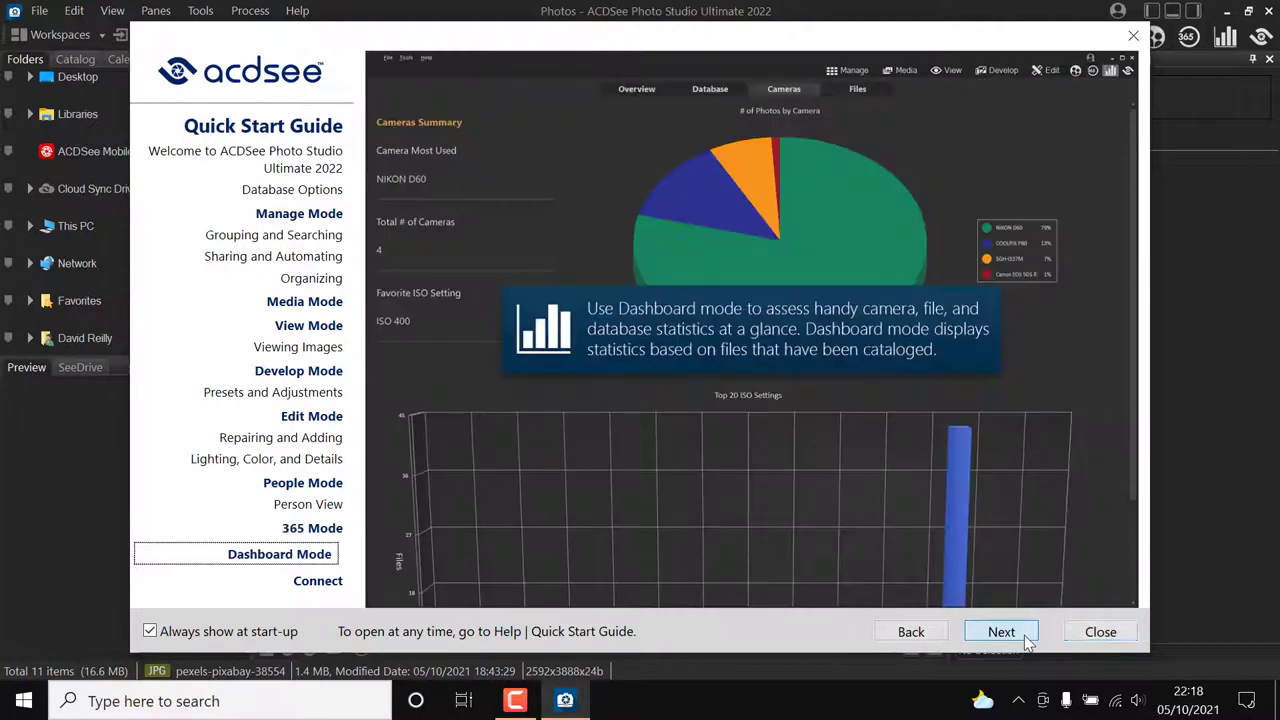
pyautogui.click(1026, 638)
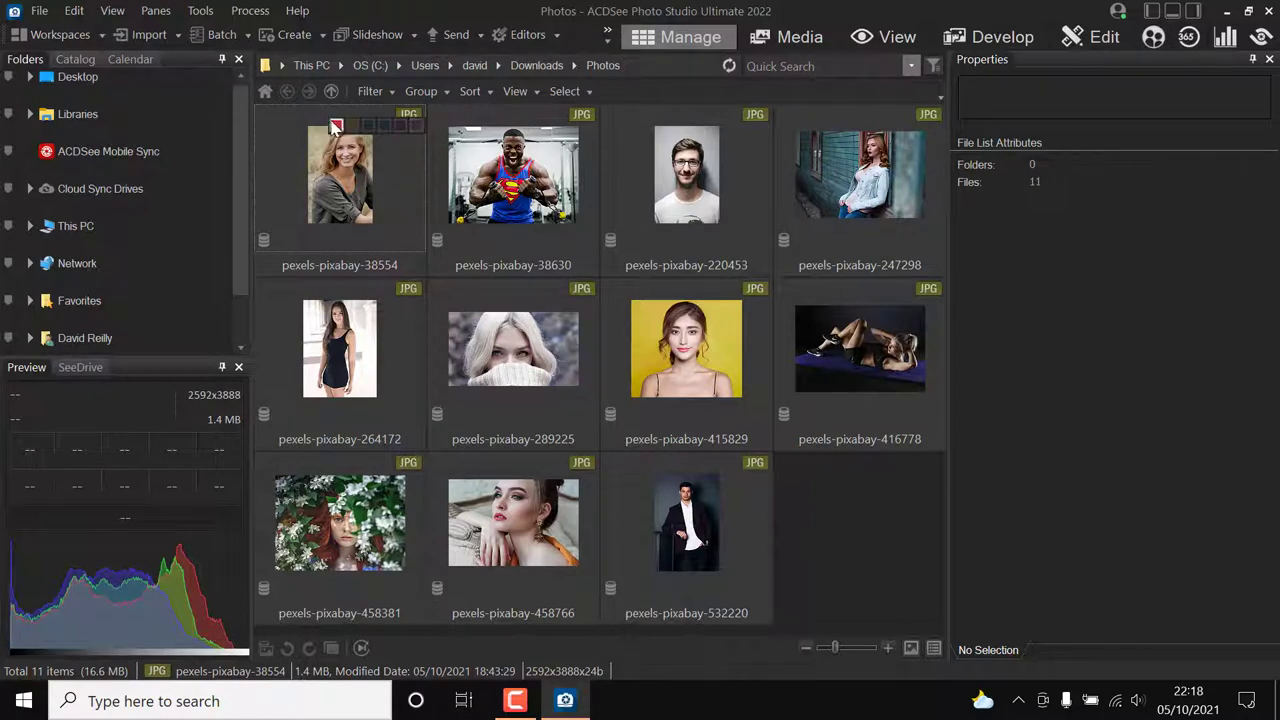
# Step: Give the first four portraits, through pexels-pixabay-247298, red labels
pyautogui.click(336, 126)
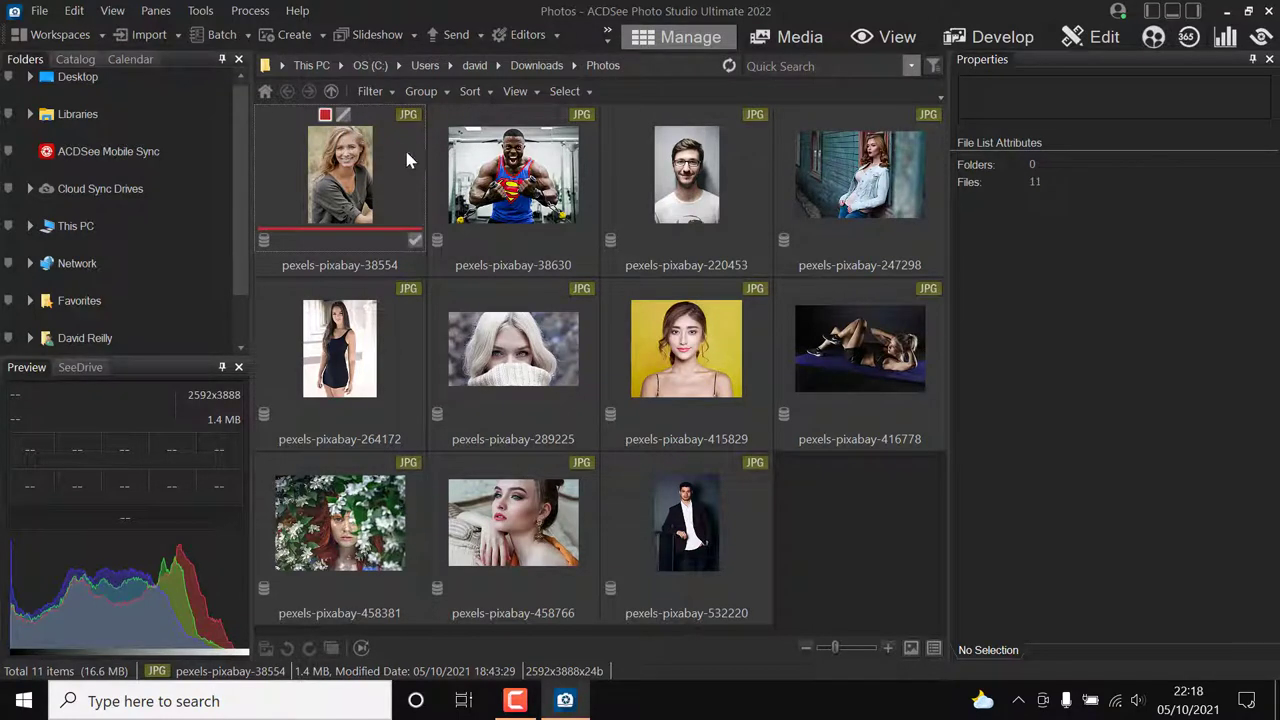
pyautogui.click(510, 126)
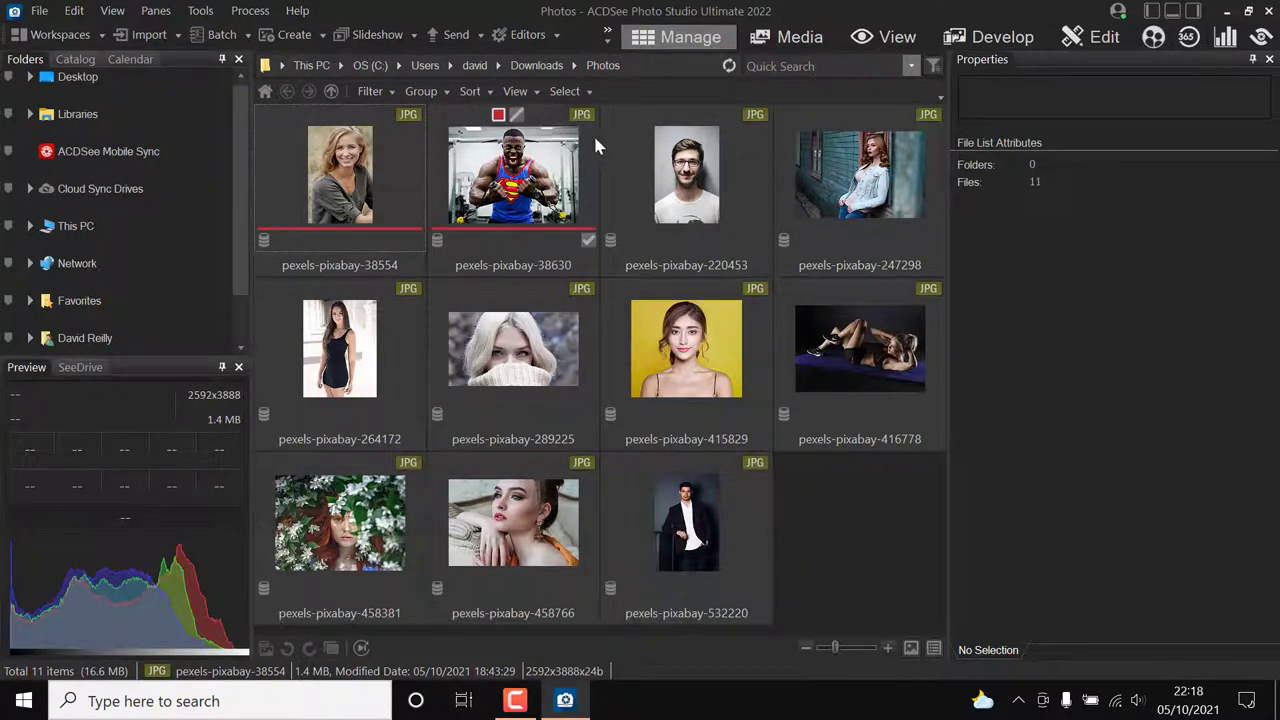
pyautogui.click(680, 122)
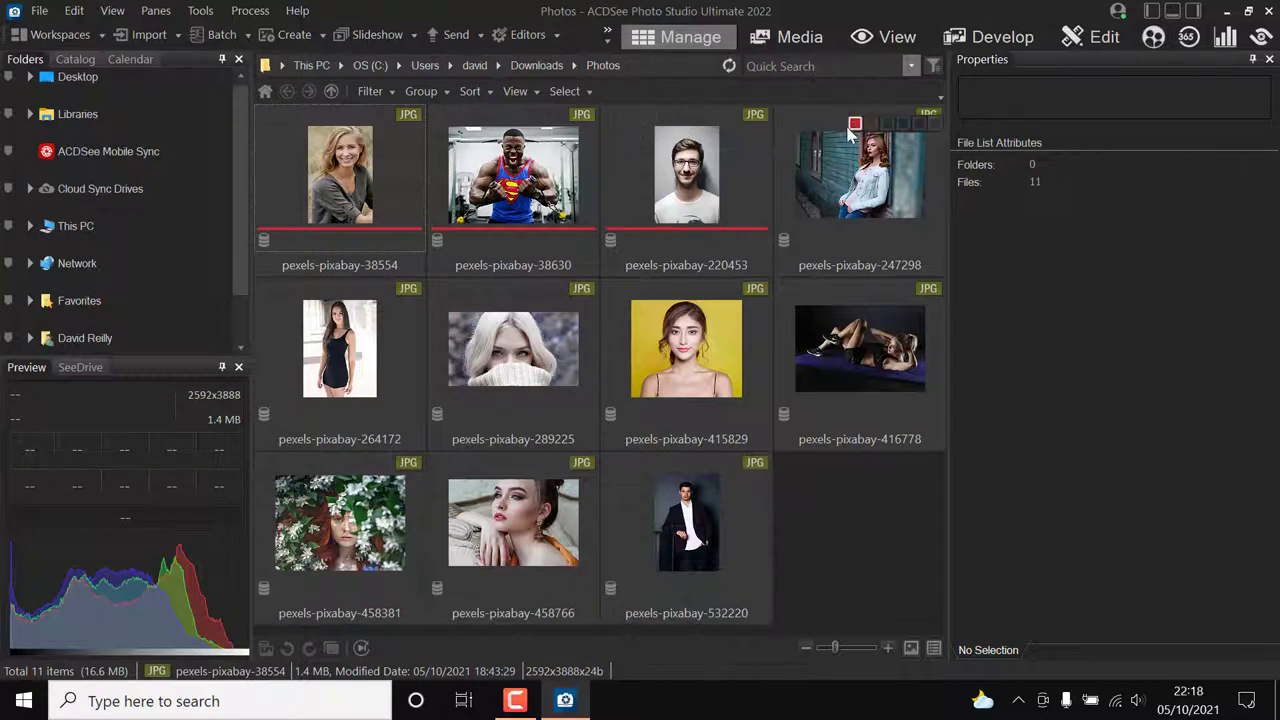
pyautogui.click(855, 124)
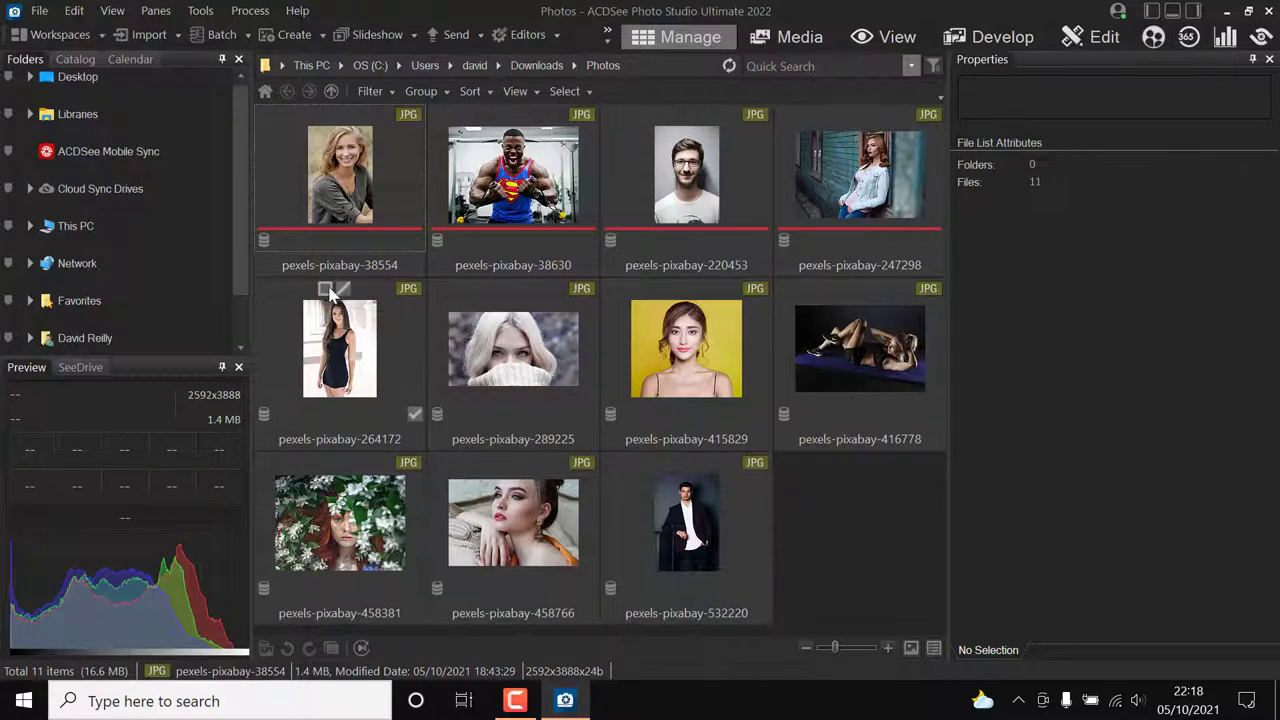
# Step: Give portraits 264172, 289225, 415829 and 416778 orange labels
pyautogui.click(354, 297)
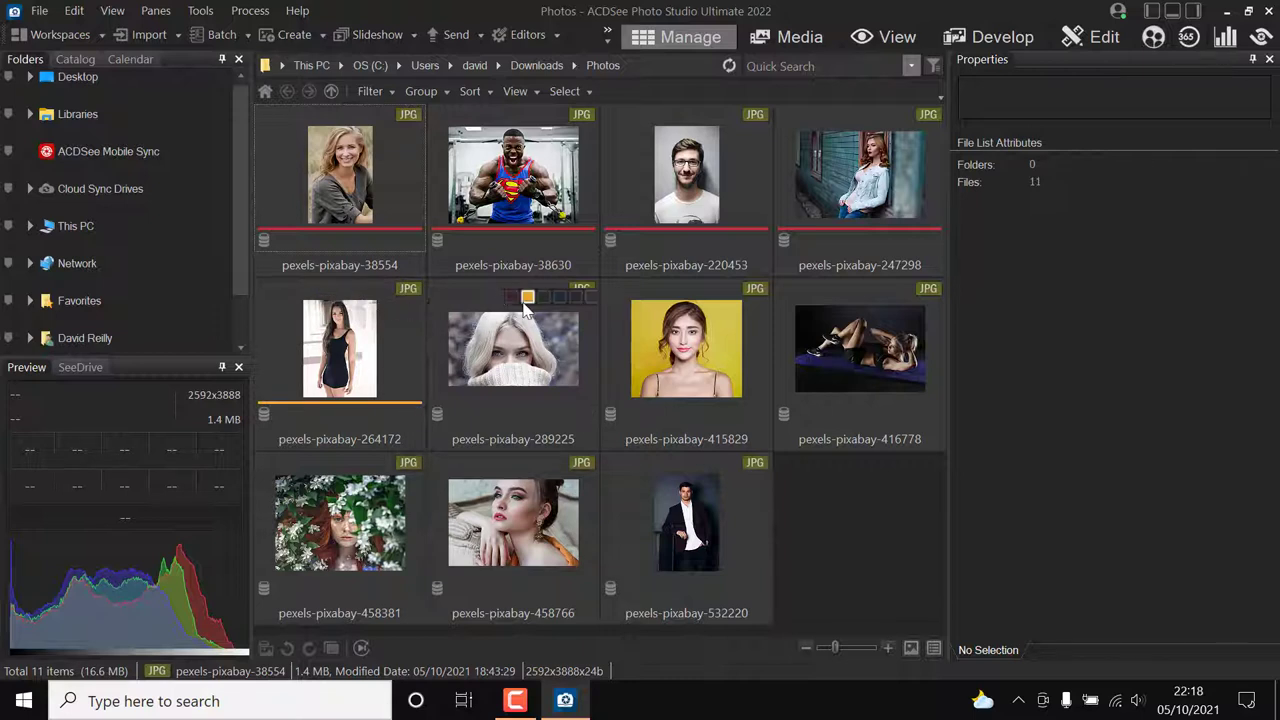
pyautogui.click(527, 298)
pyautogui.click(700, 297)
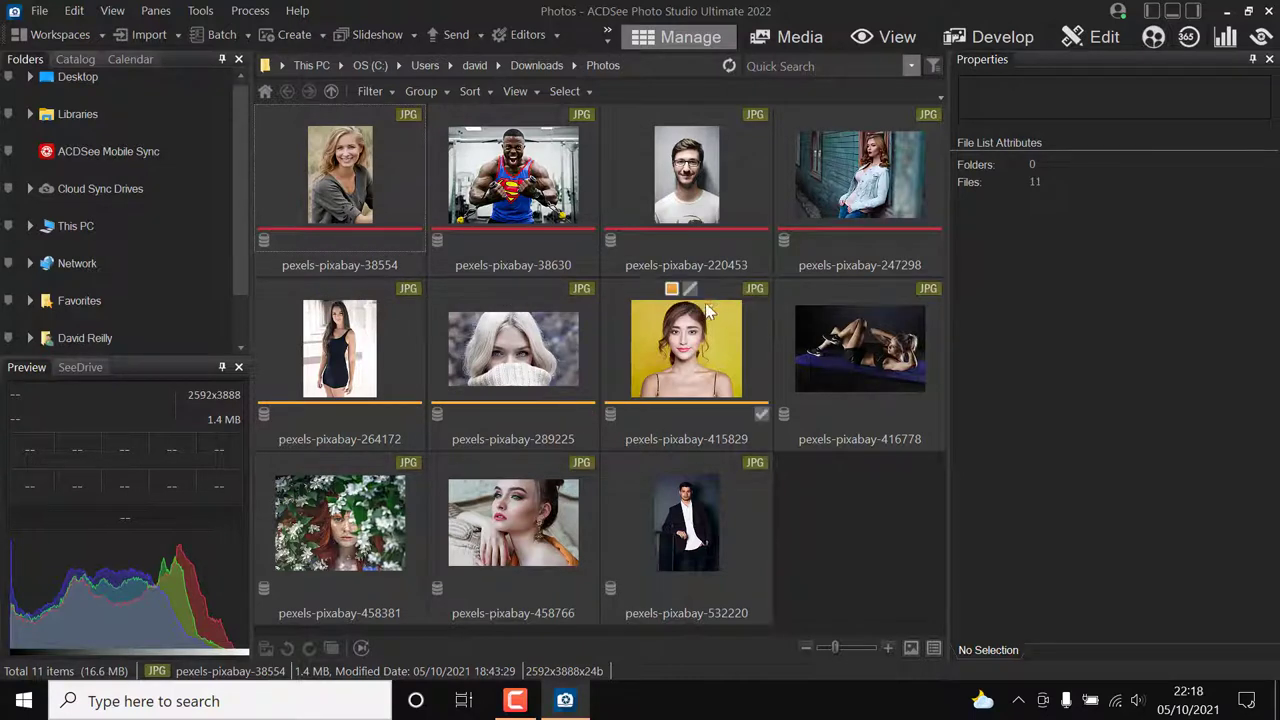
pyautogui.click(869, 297)
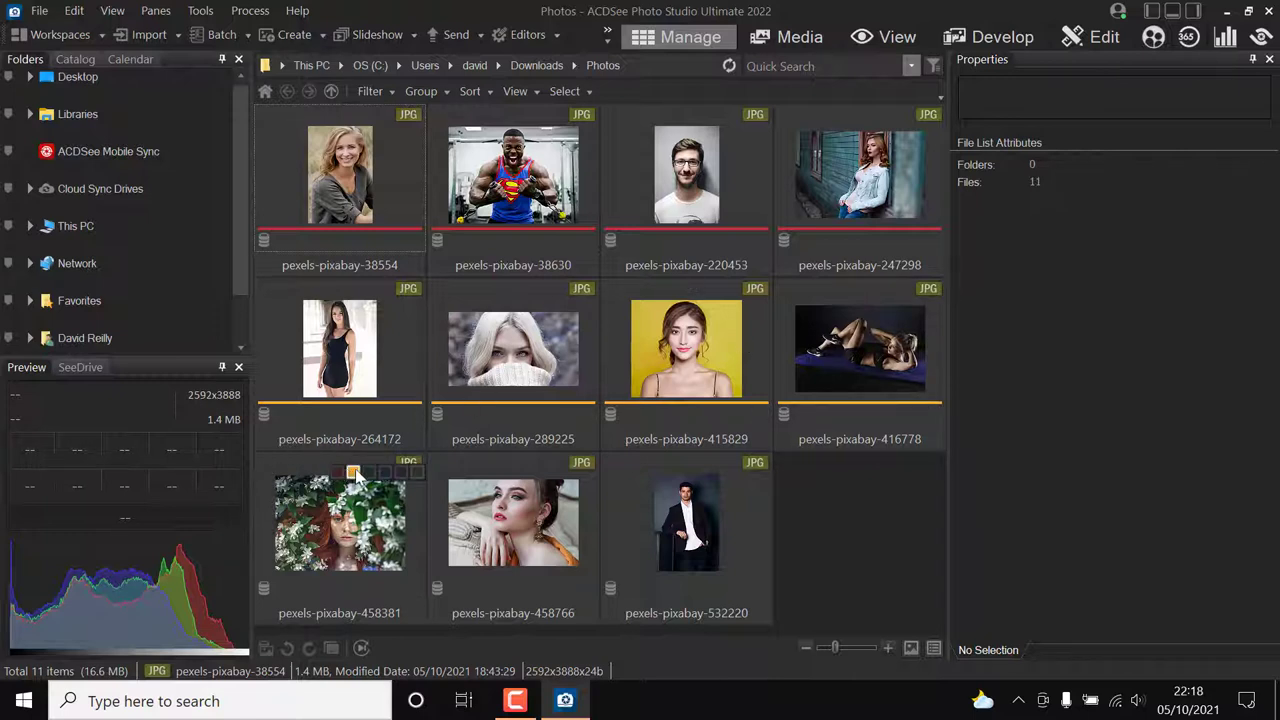
# Step: Give the last three portraits green labels and select 532220, 458766 and the flower portrait
pyautogui.click(368, 467)
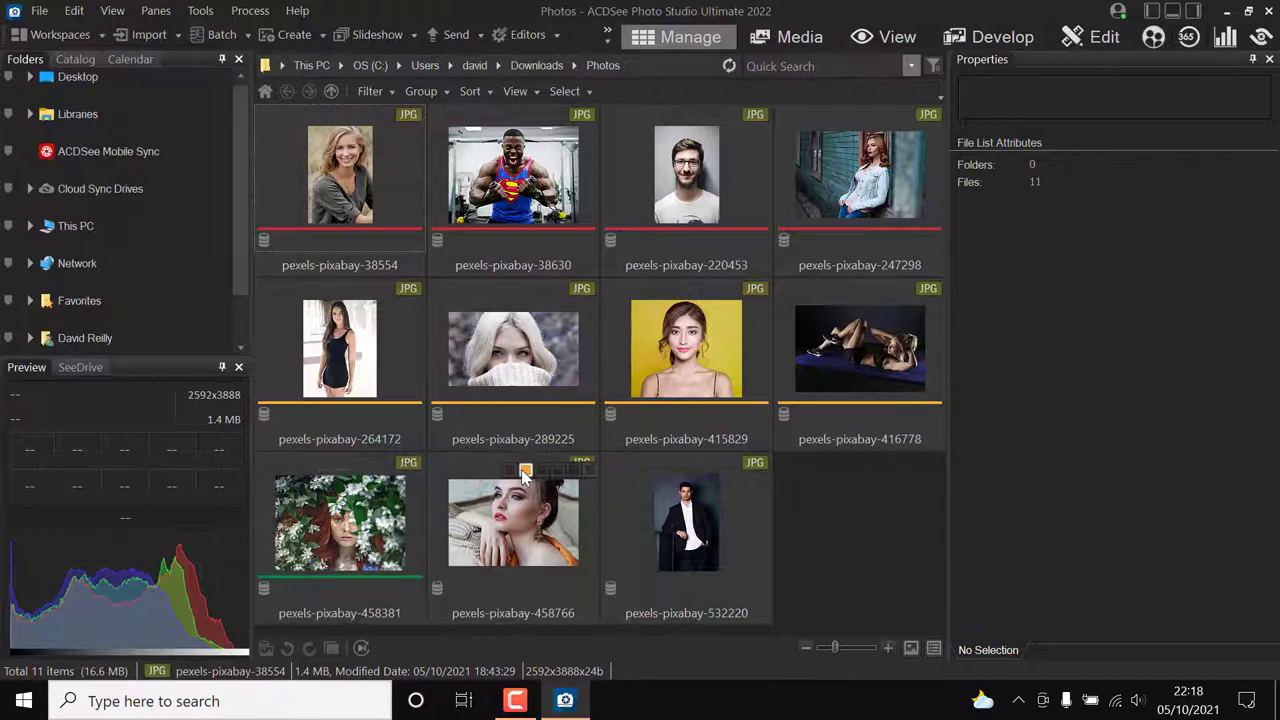
pyautogui.click(540, 468)
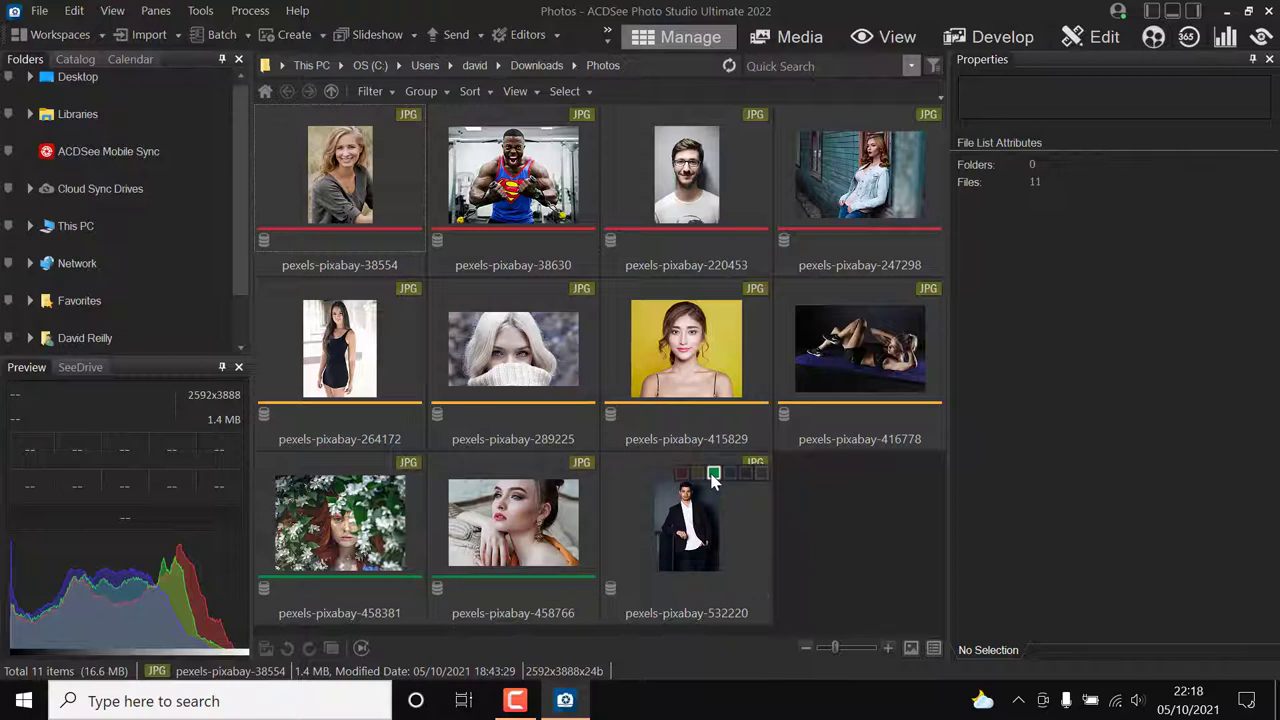
pyautogui.click(714, 470)
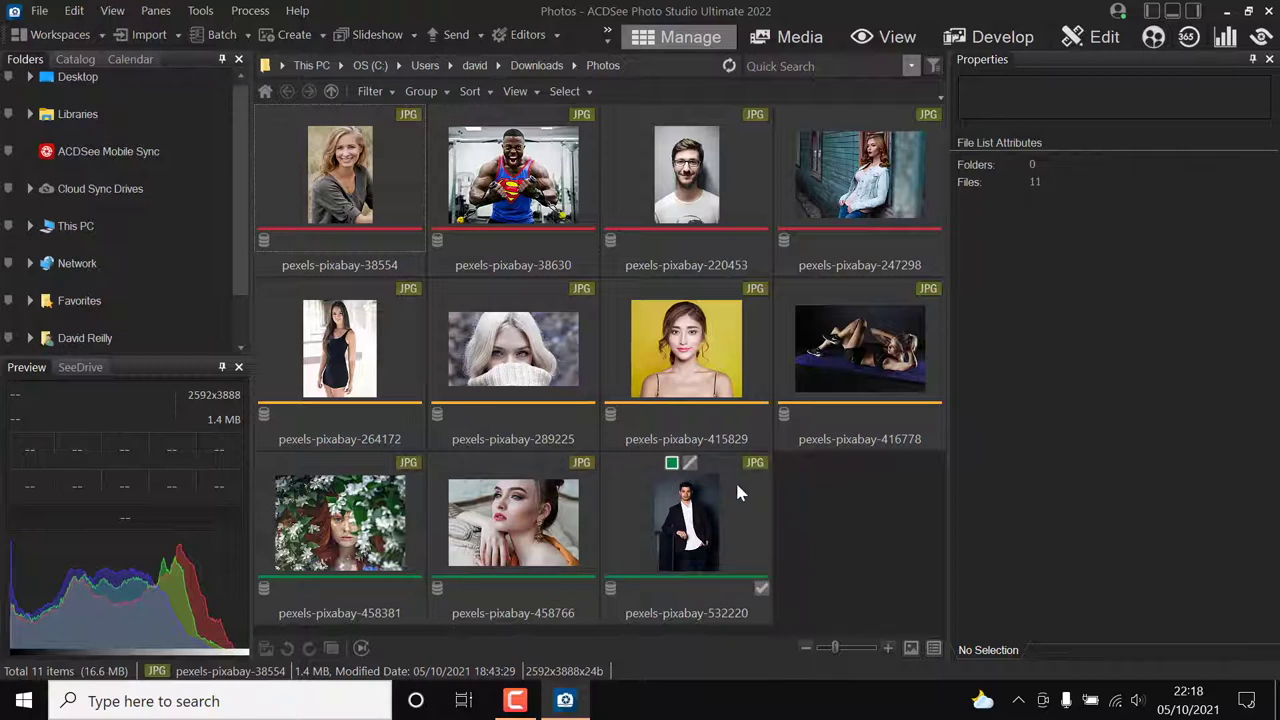
pyautogui.click(707, 533)
pyautogui.click(520, 530)
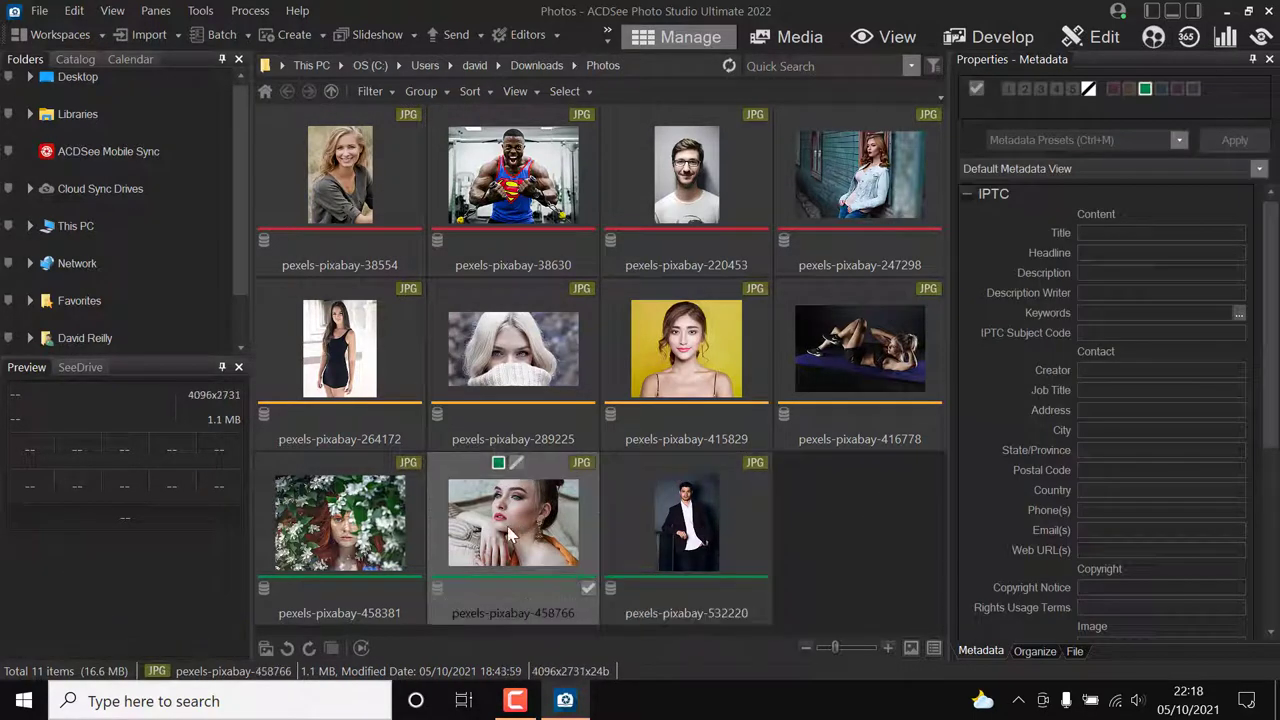
pyautogui.click(313, 541)
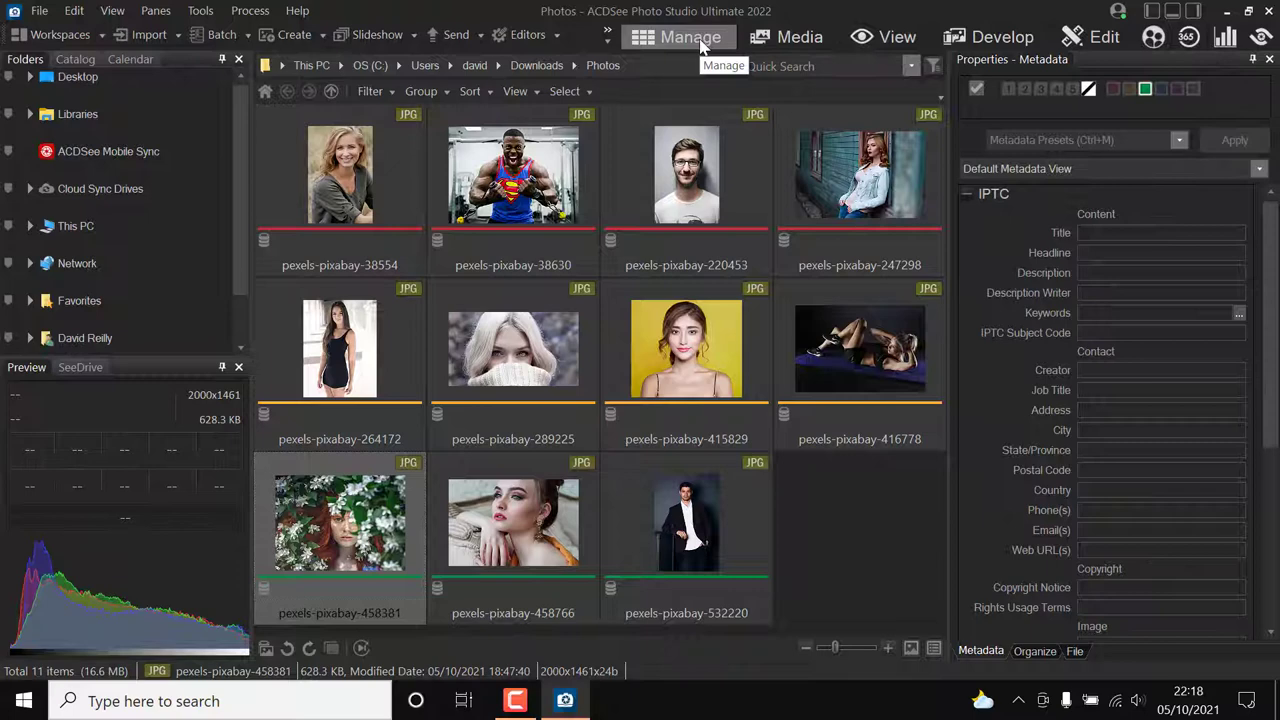
# Step: Open the viewer and step through the filmstrip to portrait pexels-pixabay-289225
pyautogui.click(883, 40)
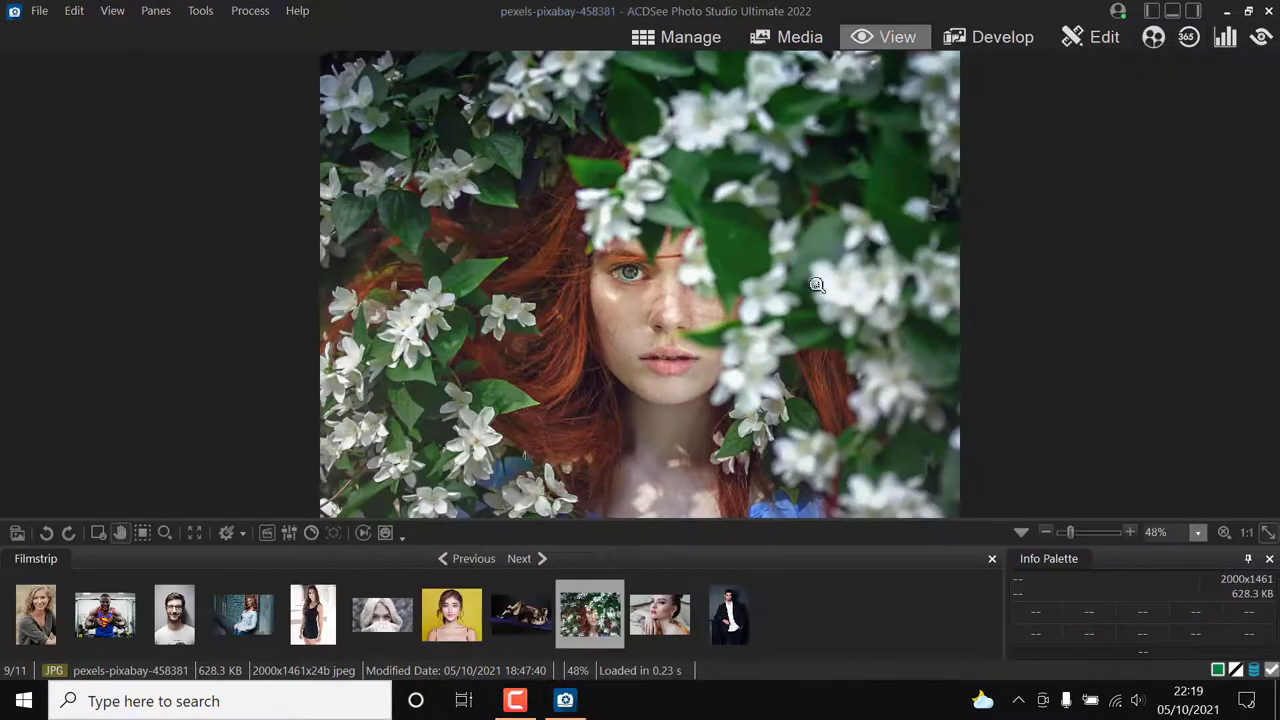
pyautogui.click(90, 622)
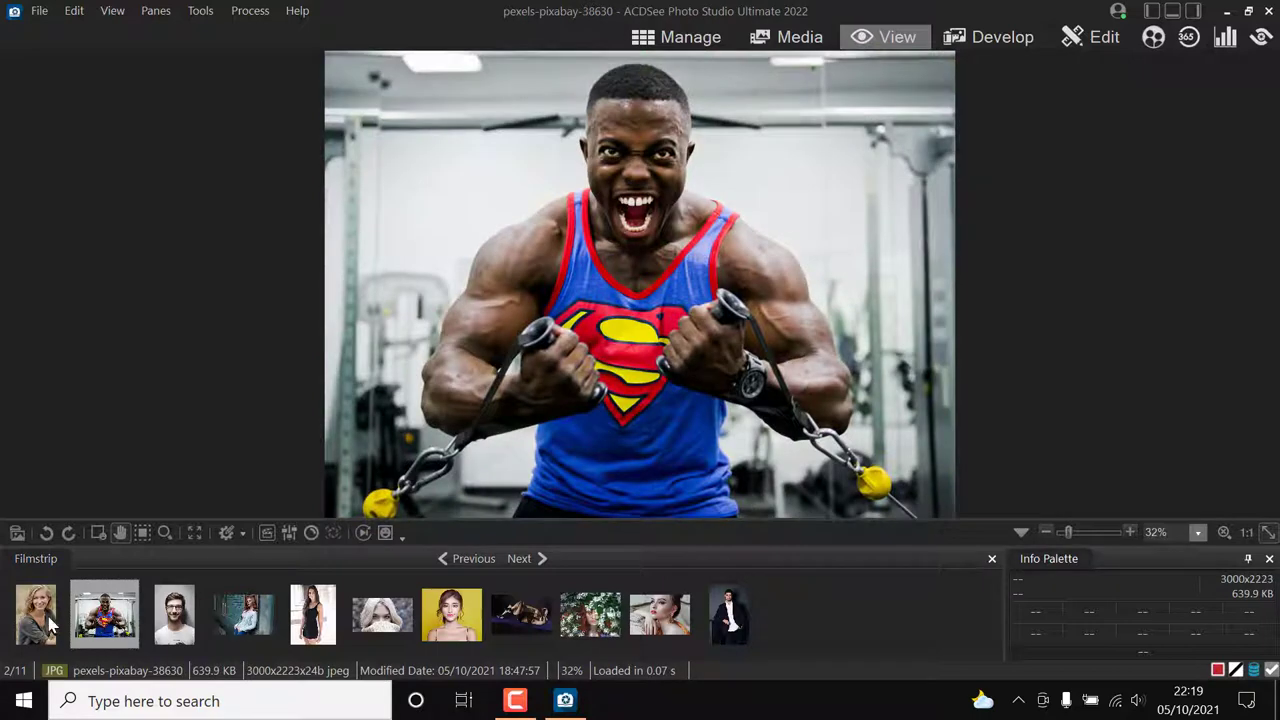
pyautogui.click(52, 624)
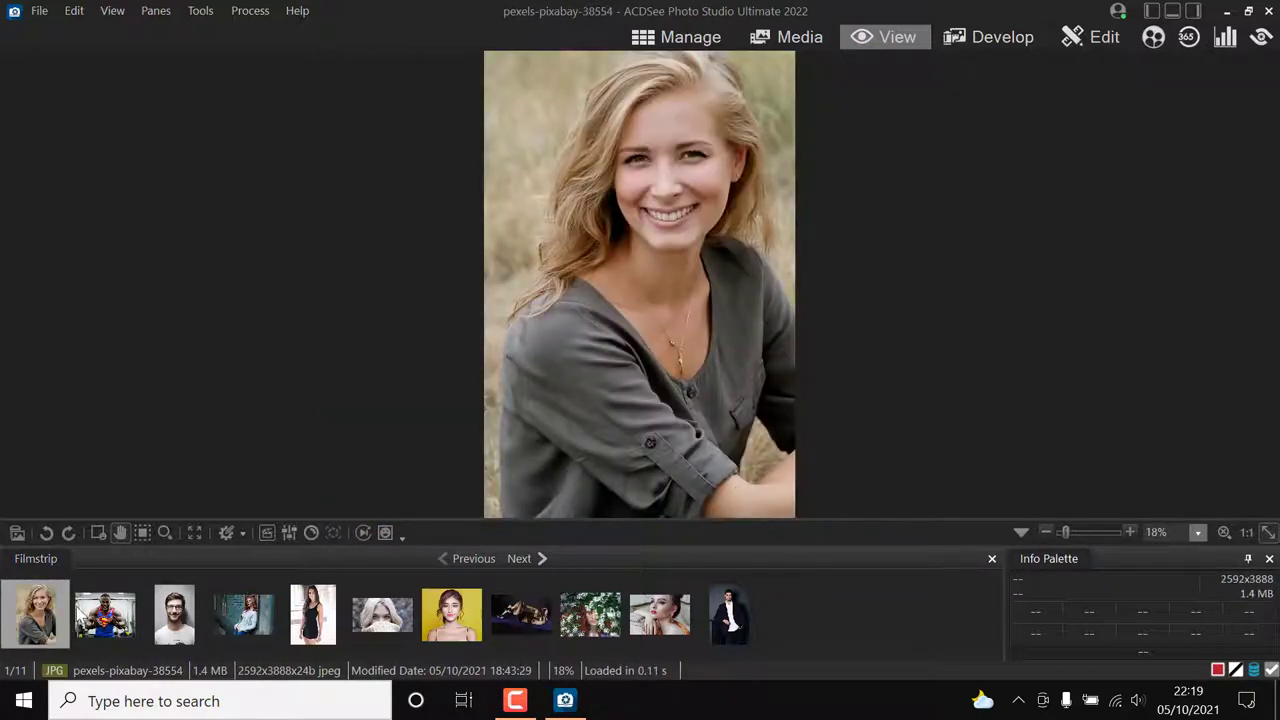
pyautogui.click(383, 624)
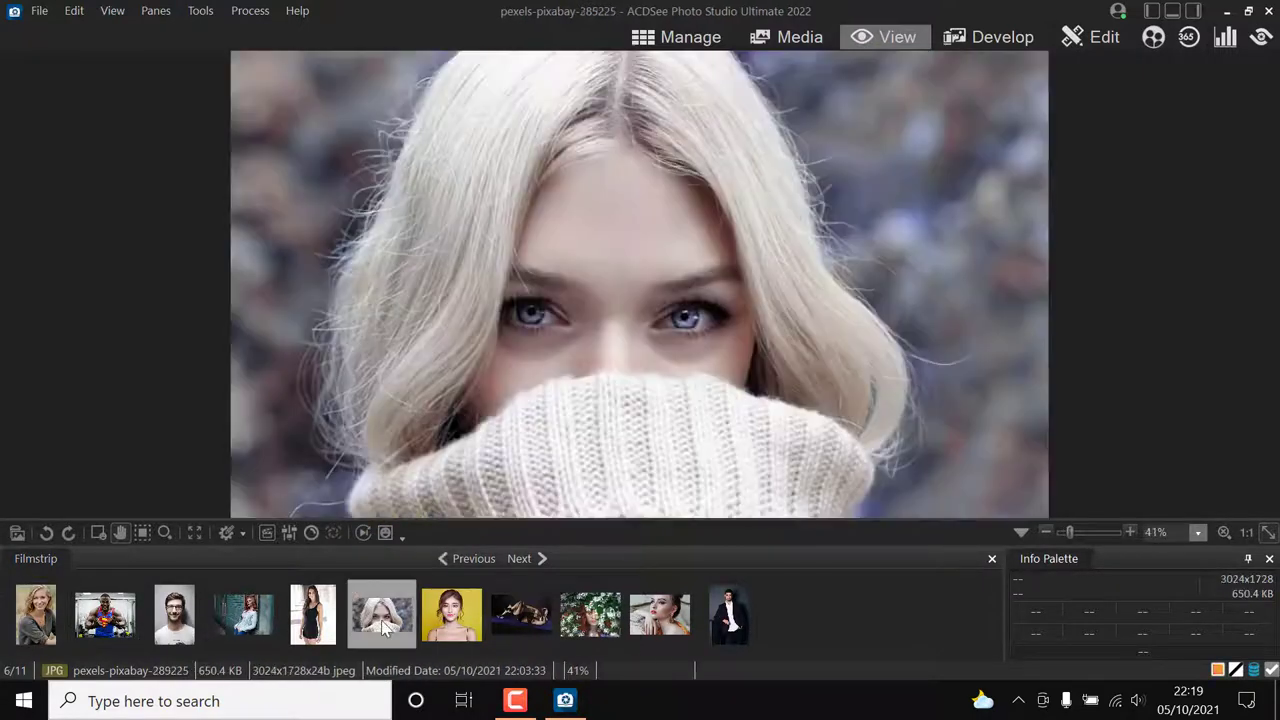
# Step: Rotate portrait 289225 right four quarter turns, back to upright
pyautogui.click(69, 533)
pyautogui.click(69, 533)
pyautogui.click(69, 533)
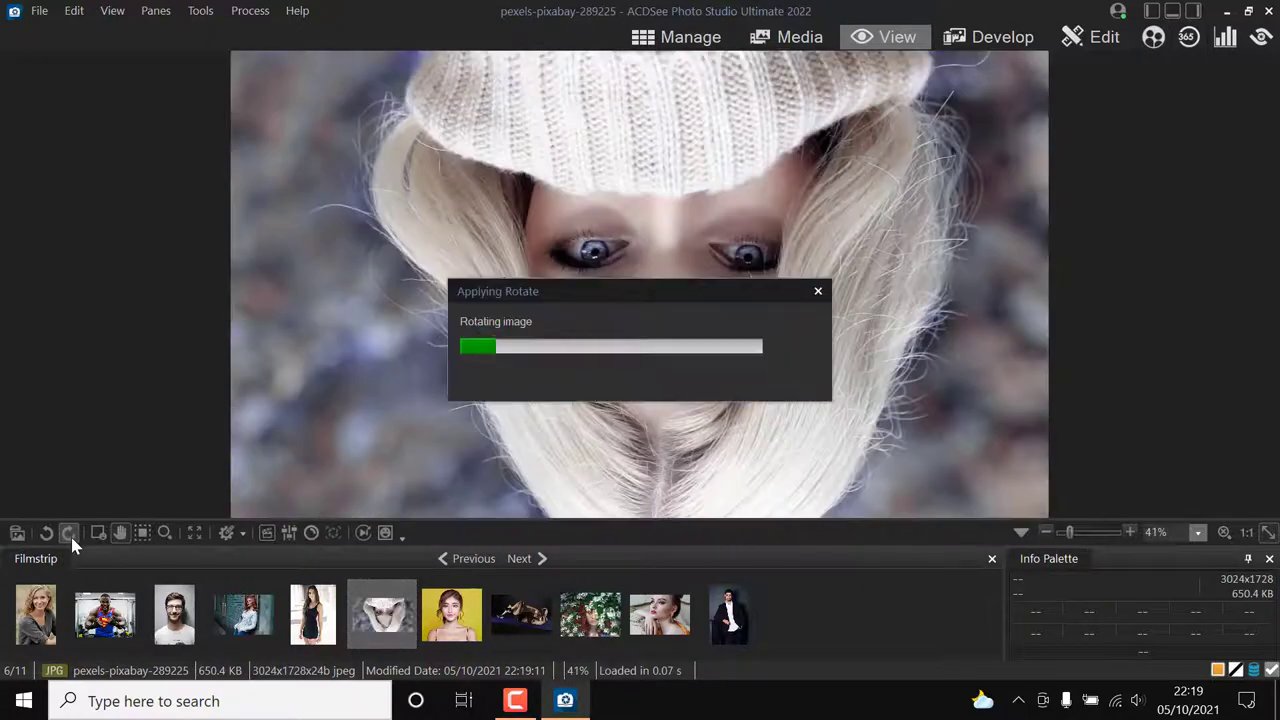
pyautogui.click(69, 533)
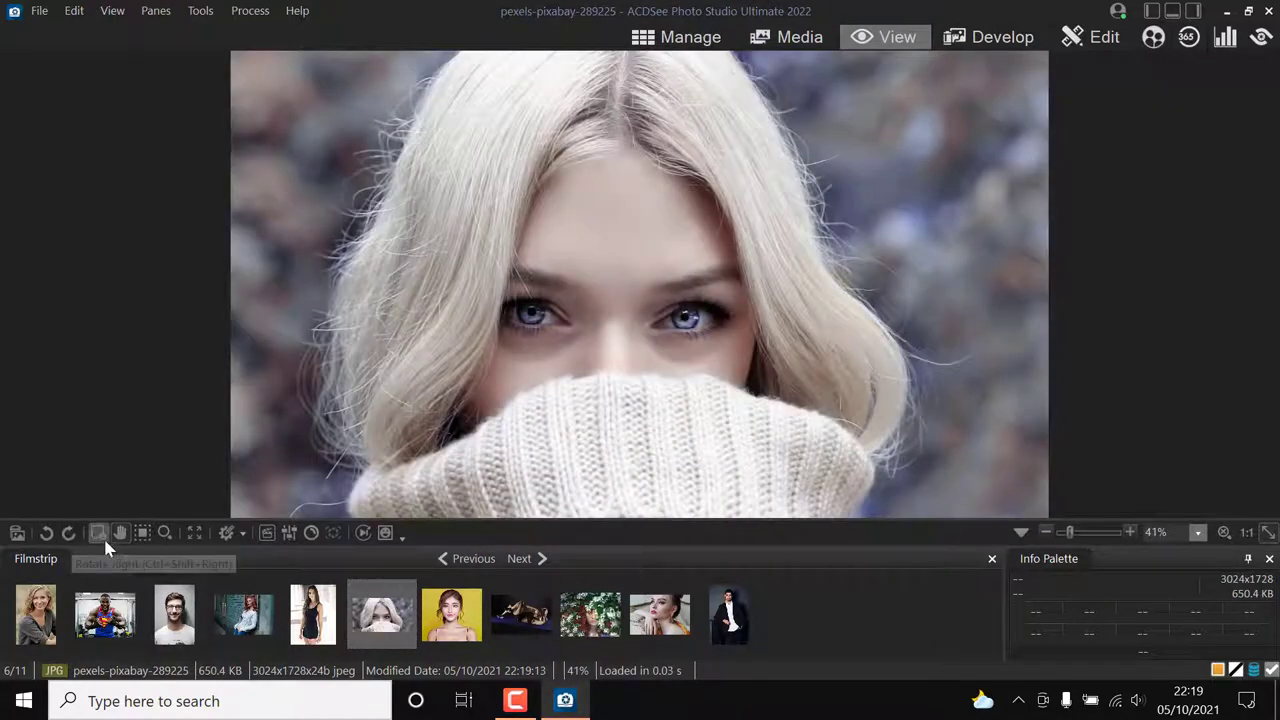
# Step: Zoom to 100% on the portrait's eyes and hair, then back out to the whole face
pyautogui.click(608, 307)
pyautogui.click(591, 134)
pyautogui.click(565, 120)
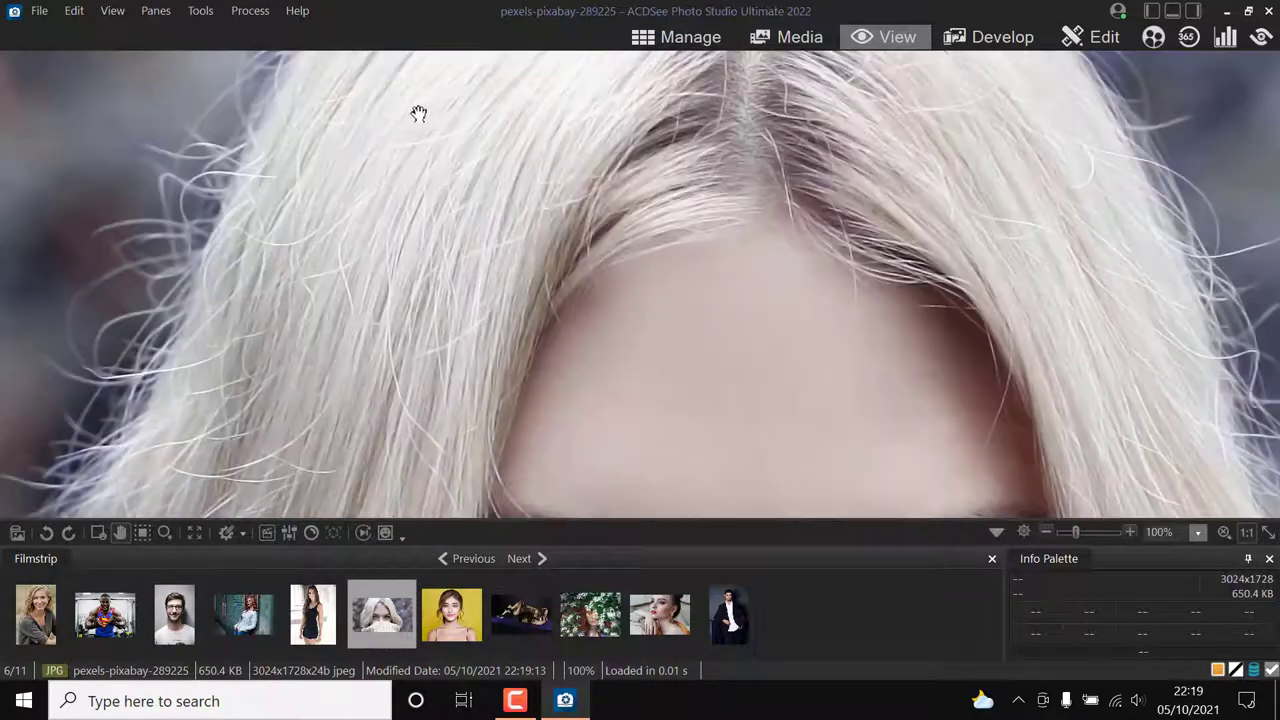
pyautogui.click(377, 129)
# Step: View portrait pexels-pixabay-247298 and inspect the wall and faces at full size
pyautogui.click(240, 615)
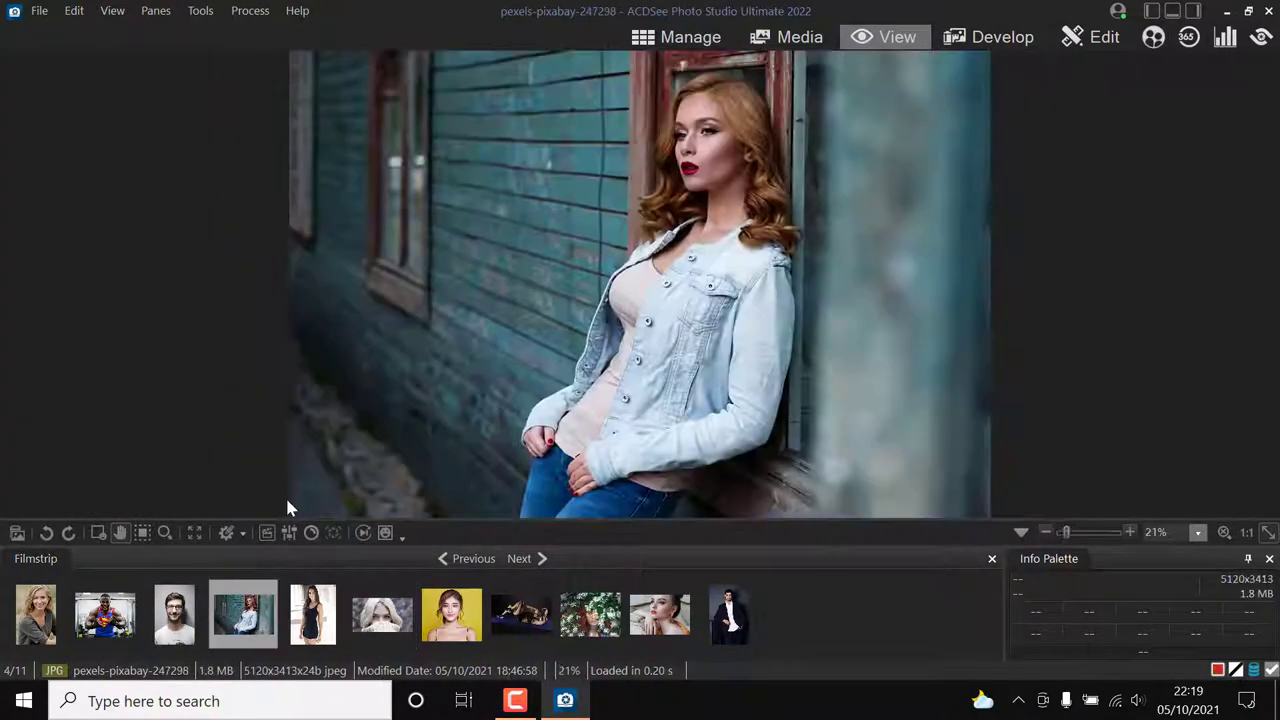
pyautogui.click(465, 177)
pyautogui.click(828, 231)
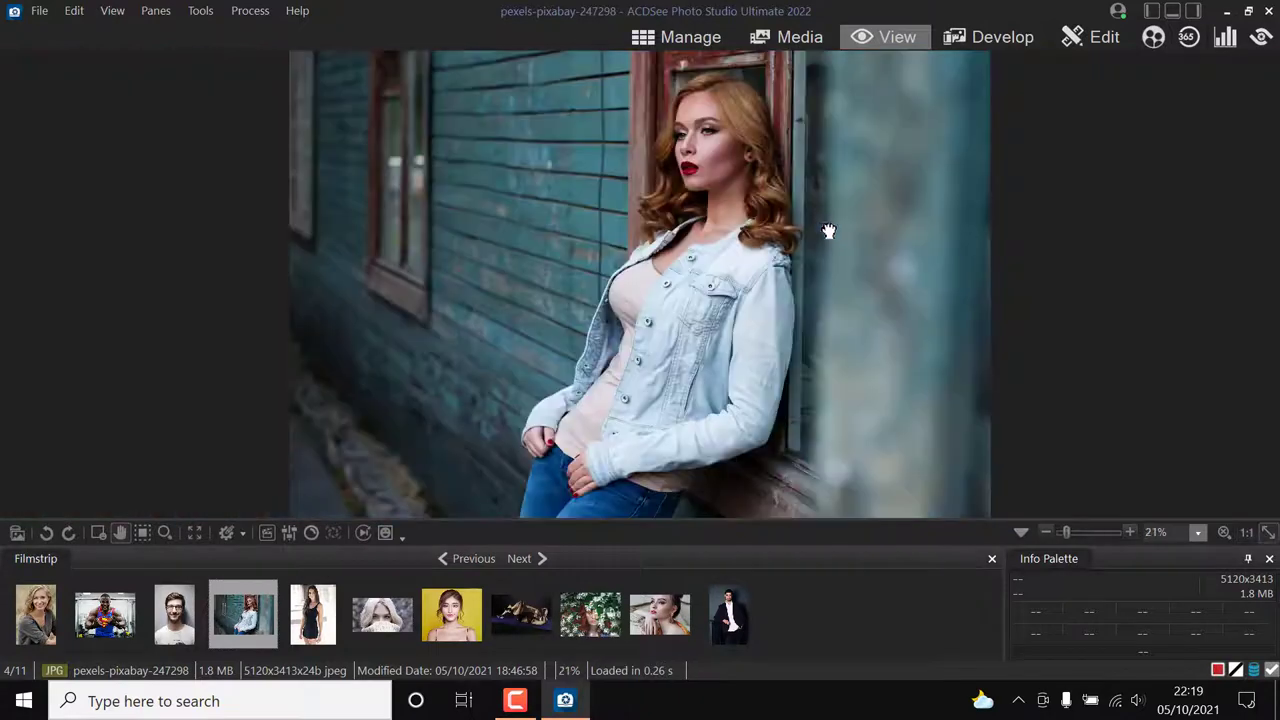
pyautogui.click(793, 181)
pyautogui.click(791, 166)
pyautogui.click(757, 124)
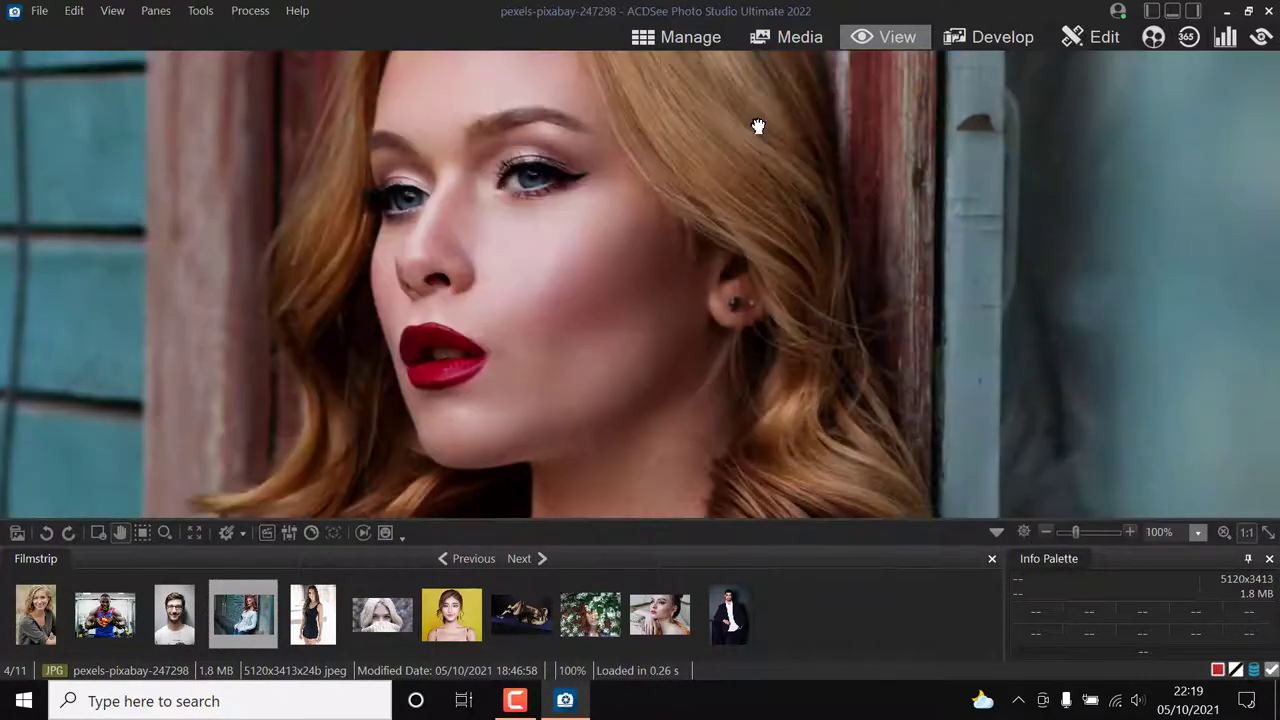
pyautogui.click(757, 124)
pyautogui.scroll(2, 370, 411)
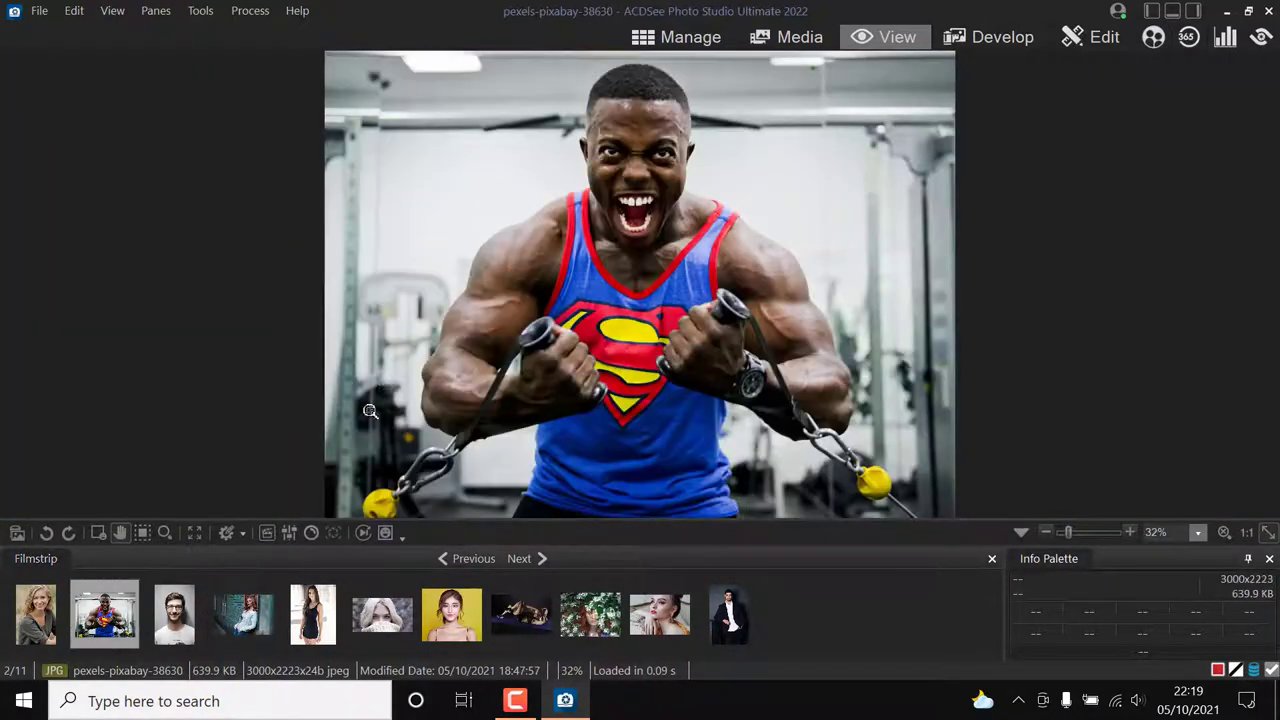
pyautogui.click(566, 149)
pyautogui.click(562, 150)
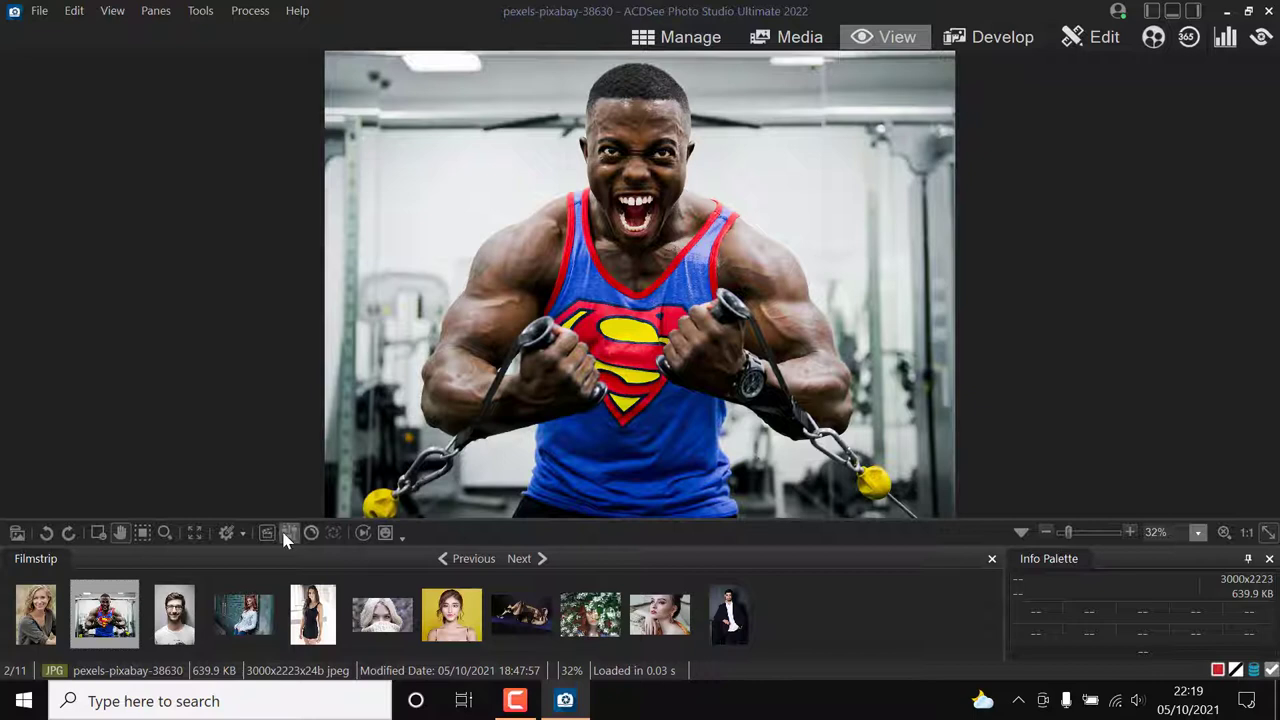
# Step: Check the external editor options, then view the suited man portrait and zoom-check his hand
pyautogui.click(233, 534)
pyautogui.click(237, 540)
pyautogui.click(728, 620)
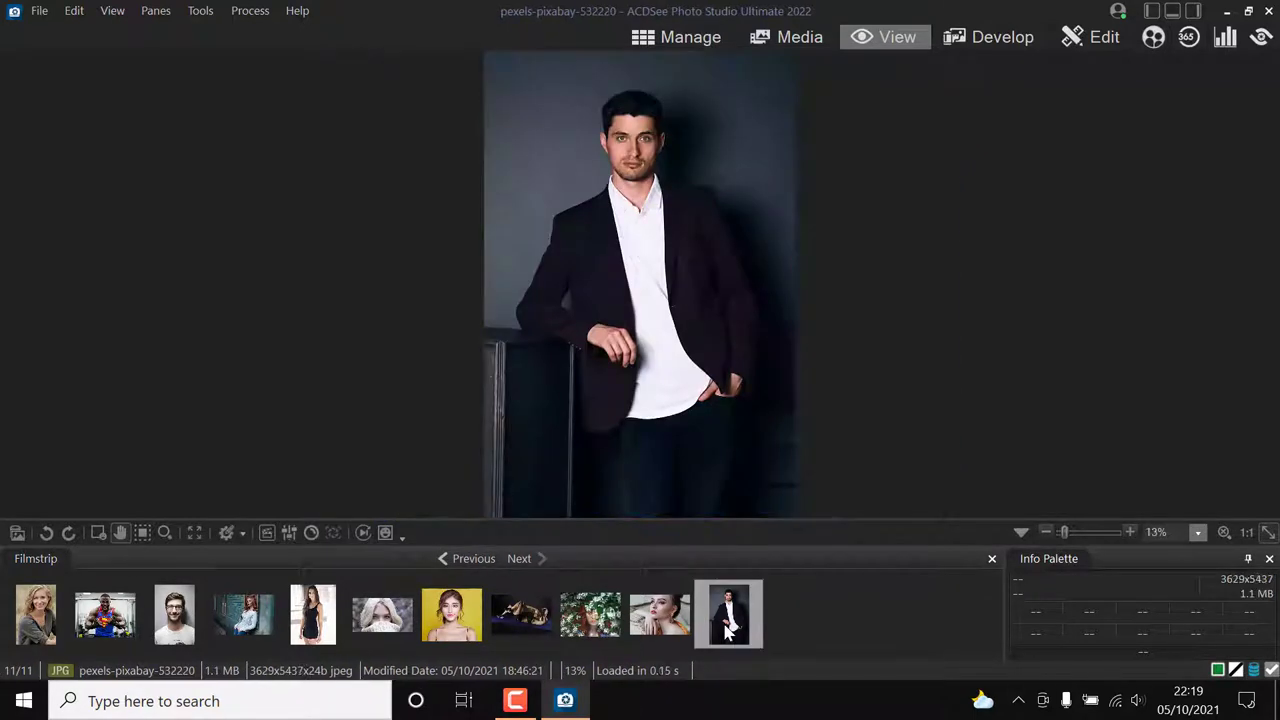
pyautogui.click(742, 249)
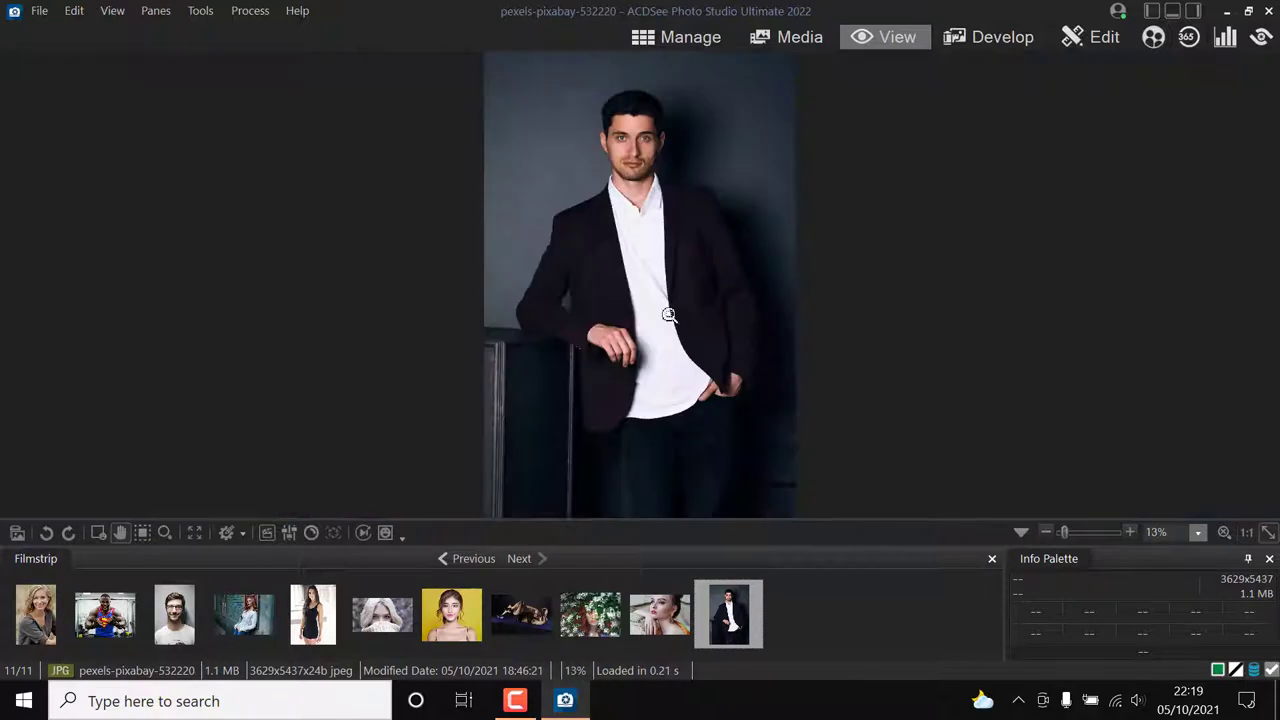
pyautogui.click(570, 332)
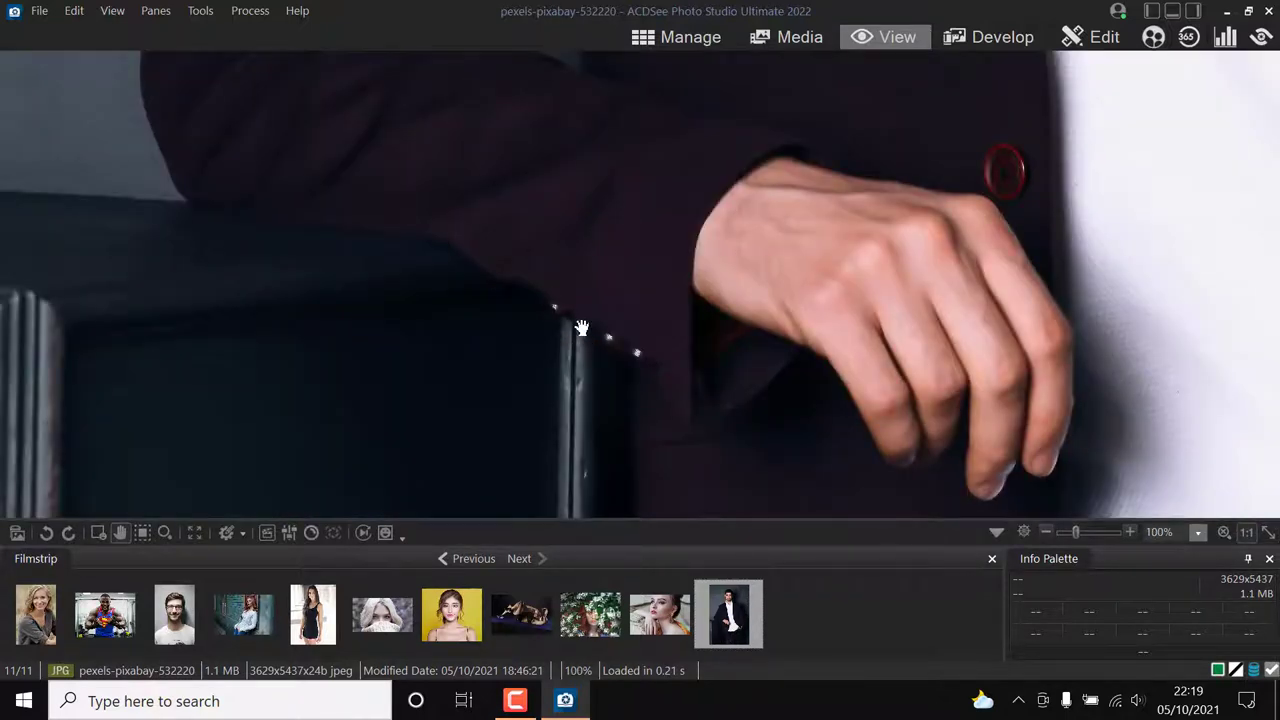
pyautogui.moveTo(581, 328); pyautogui.dragTo(581, 311)
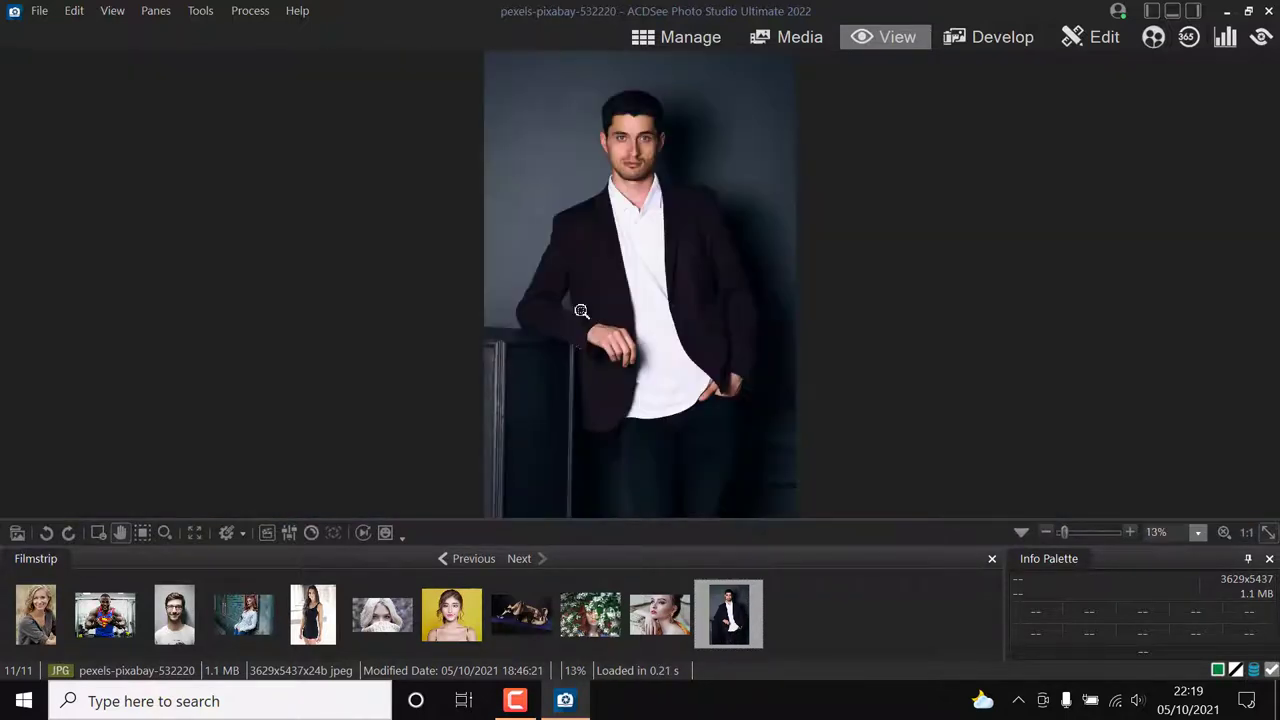
# Step: Apply the Film color LUT to the suited man portrait in Develop mode
pyautogui.click(995, 44)
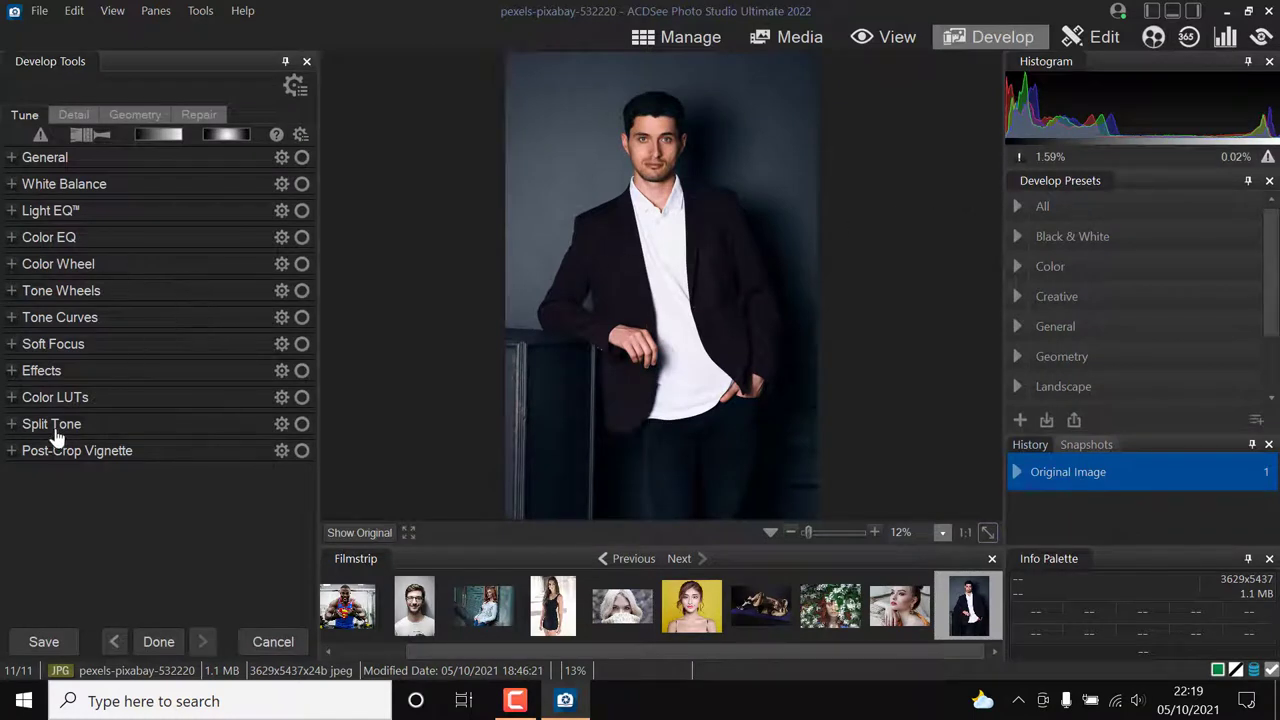
pyautogui.click(12, 399)
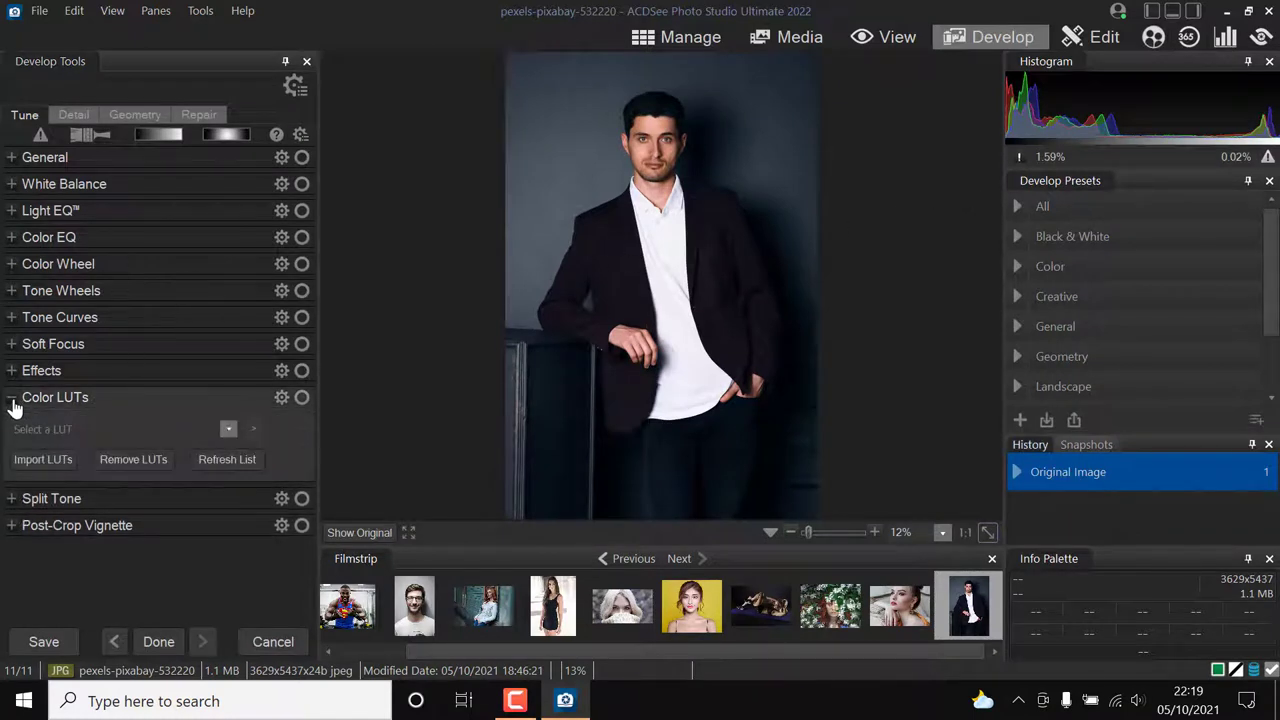
pyautogui.click(228, 428)
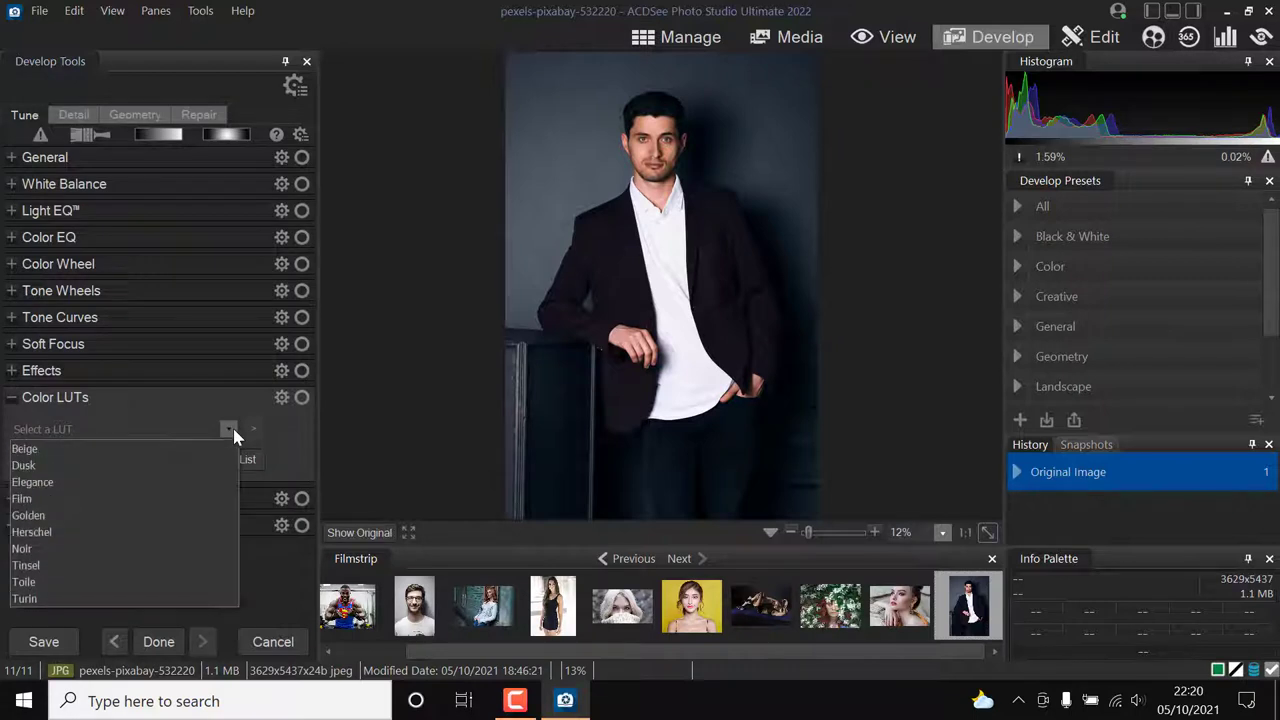
pyautogui.click(60, 499)
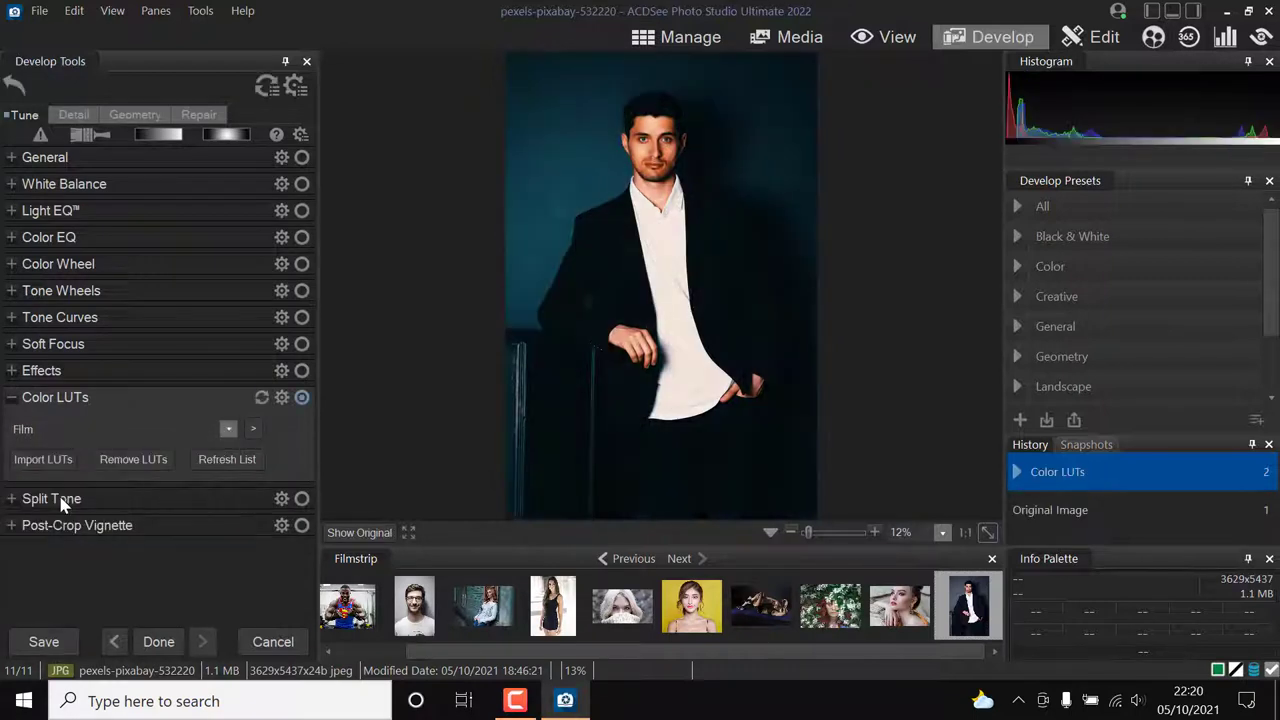
pyautogui.click(10, 399)
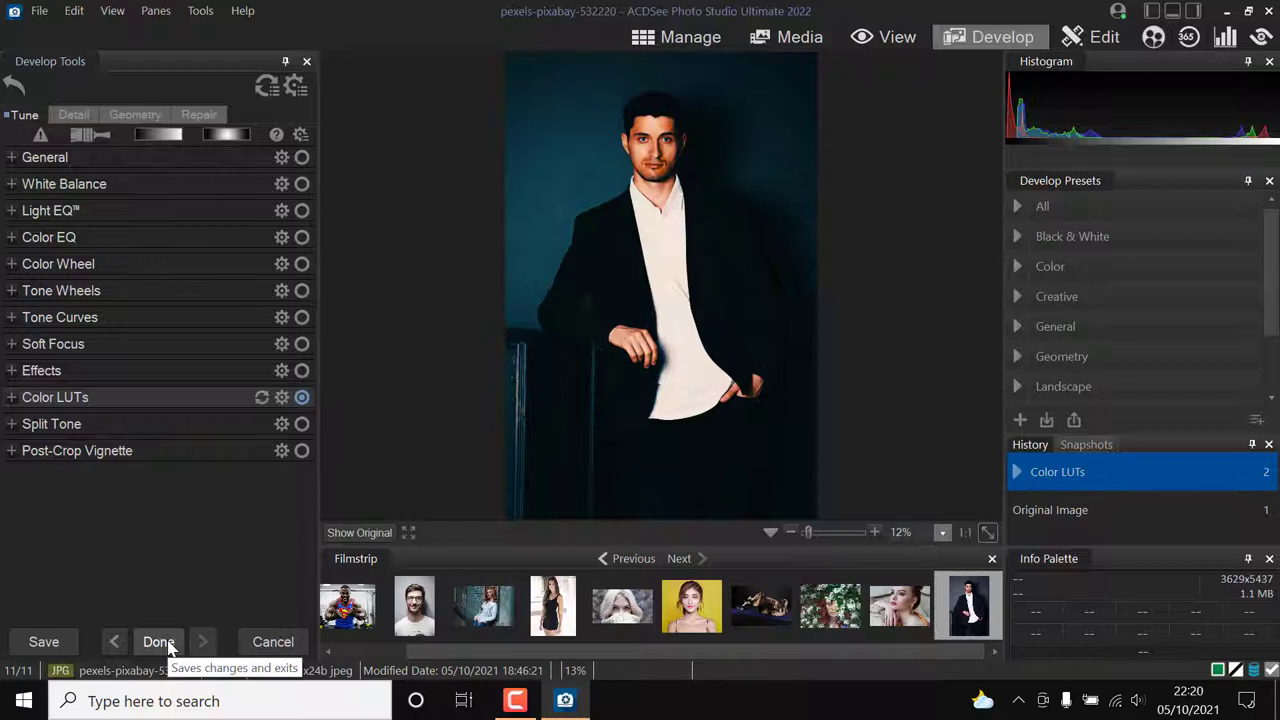
pyautogui.click(43, 641)
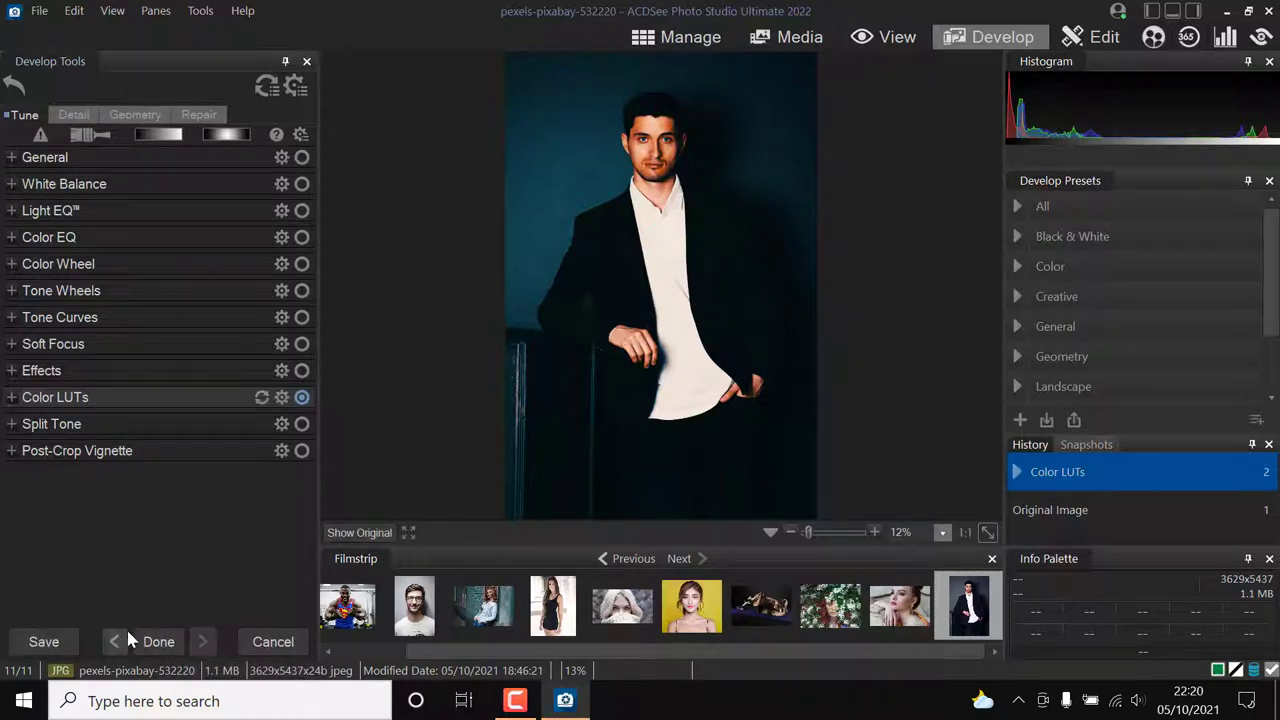
# Step: Save the man's Film-look edit and move on to the flower portrait
pyautogui.click(204, 641)
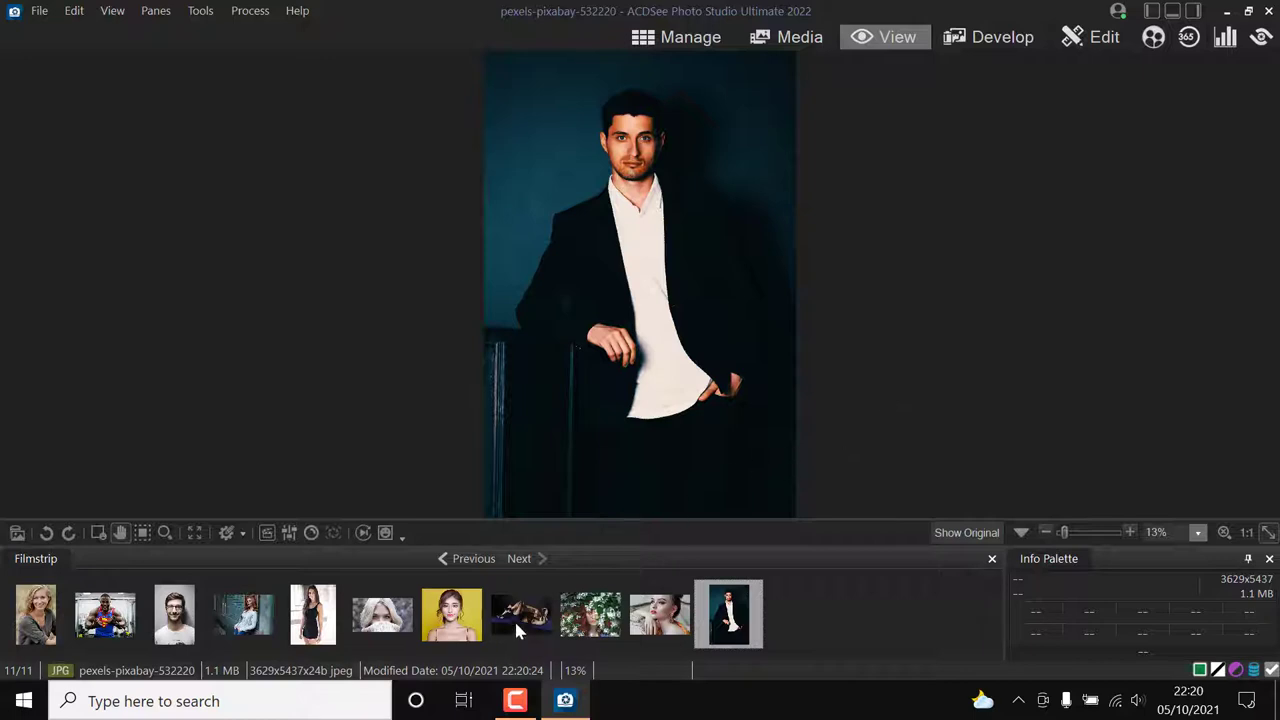
pyautogui.click(45, 606)
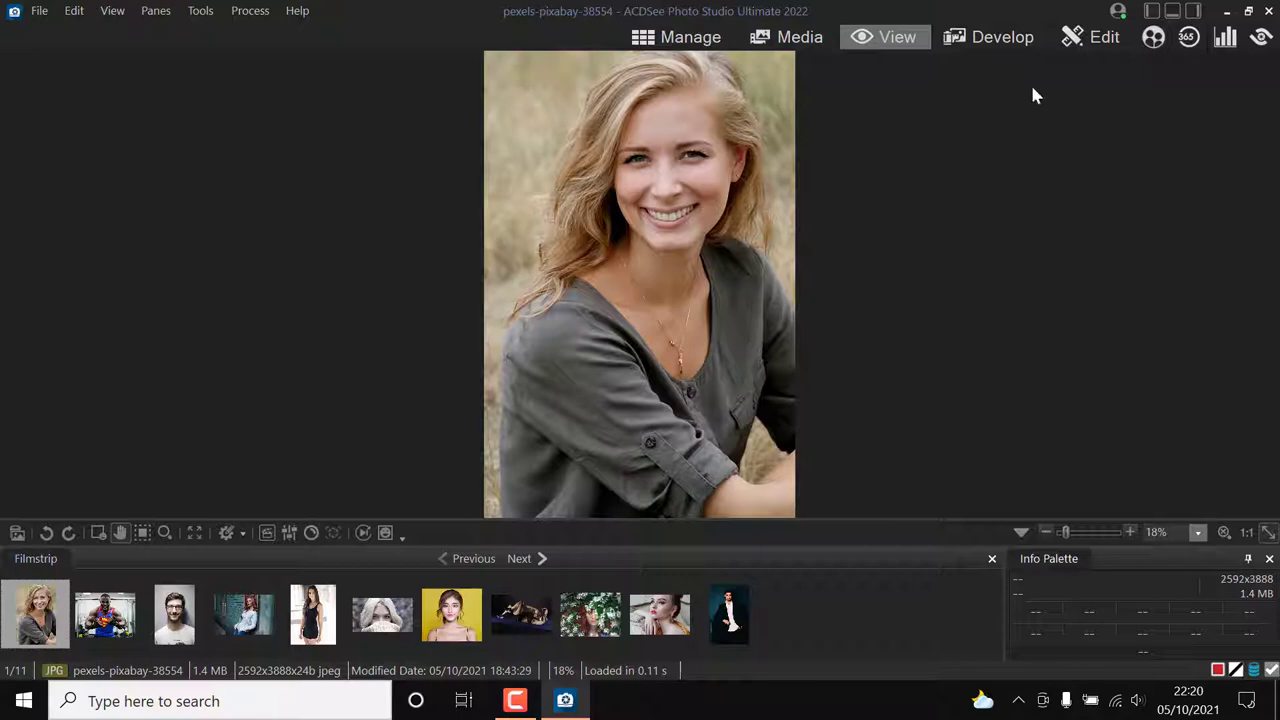
pyautogui.click(520, 612)
pyautogui.click(590, 612)
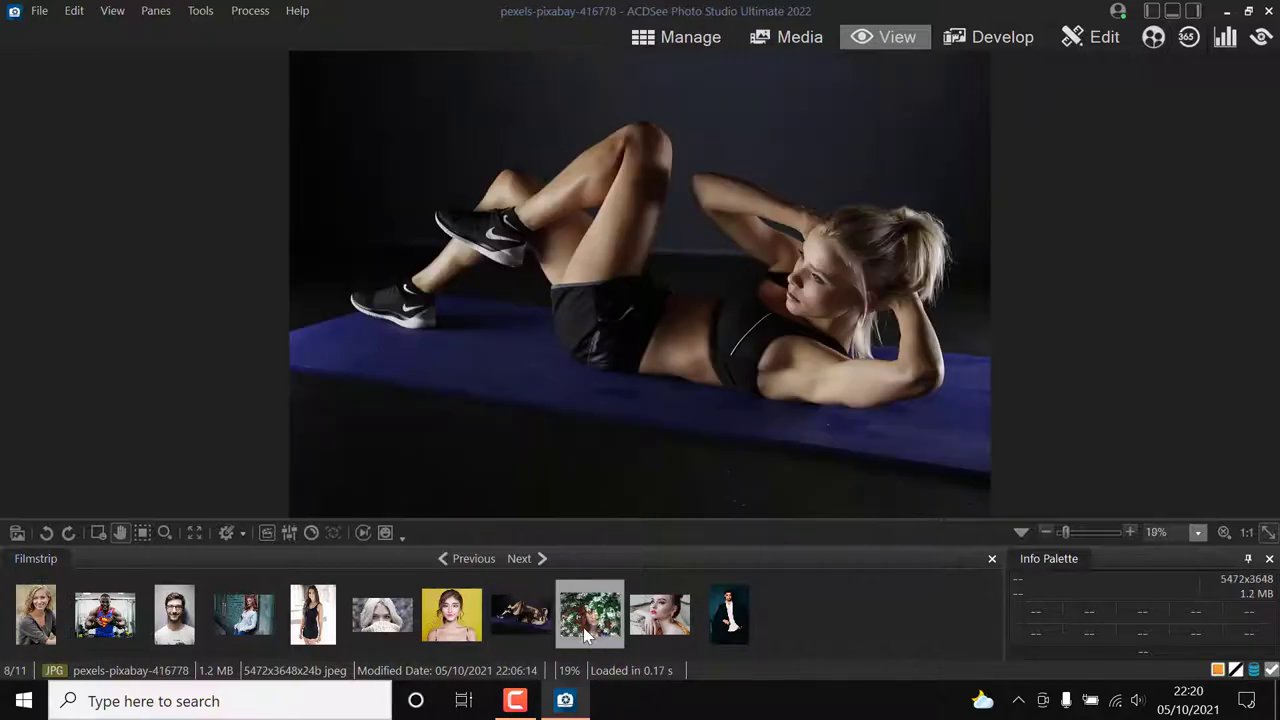
# Step: Try darkening the flower portrait with the RGB tone curve, then cancel the edit
pyautogui.click(1003, 42)
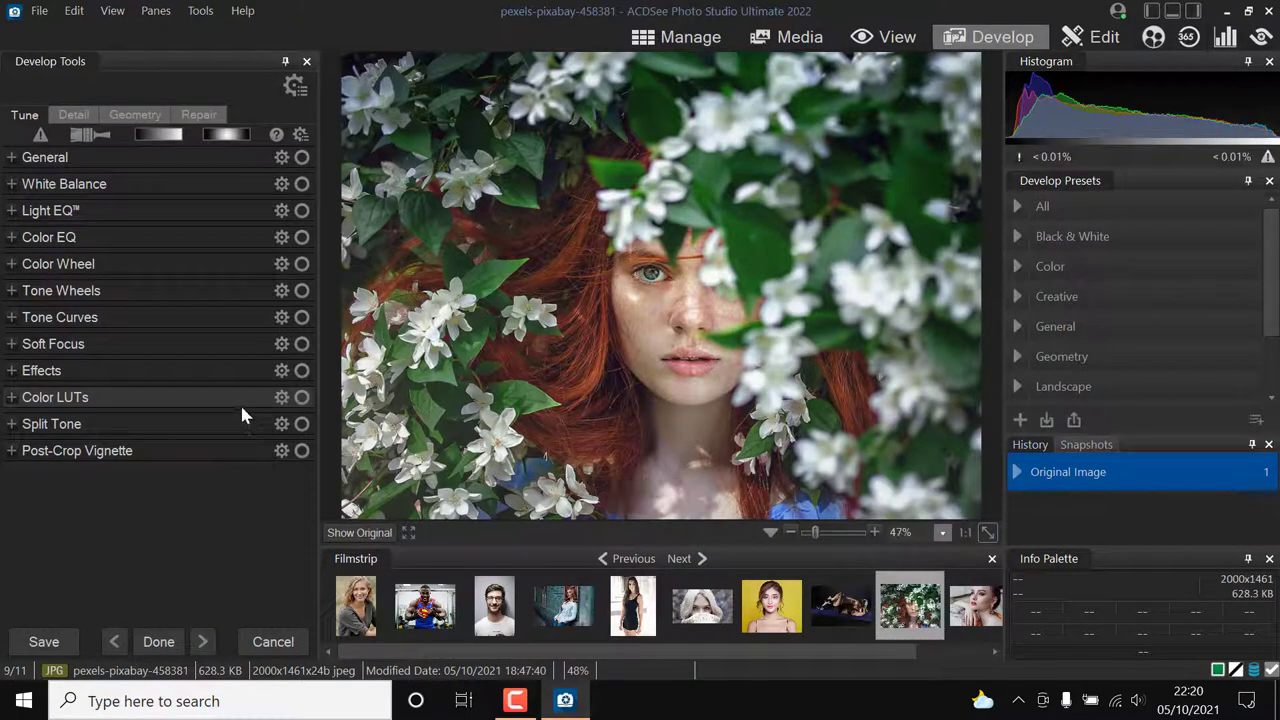
pyautogui.click(14, 318)
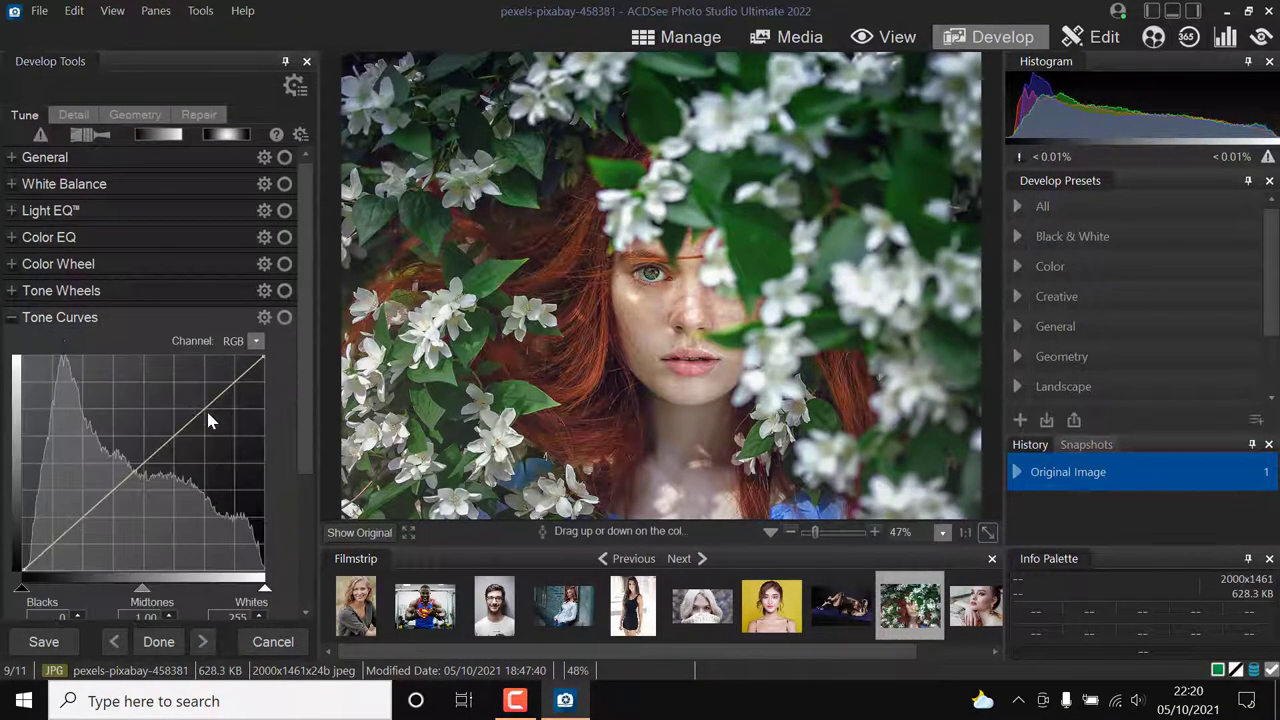
pyautogui.moveTo(222, 405); pyautogui.dragTo(239, 415)
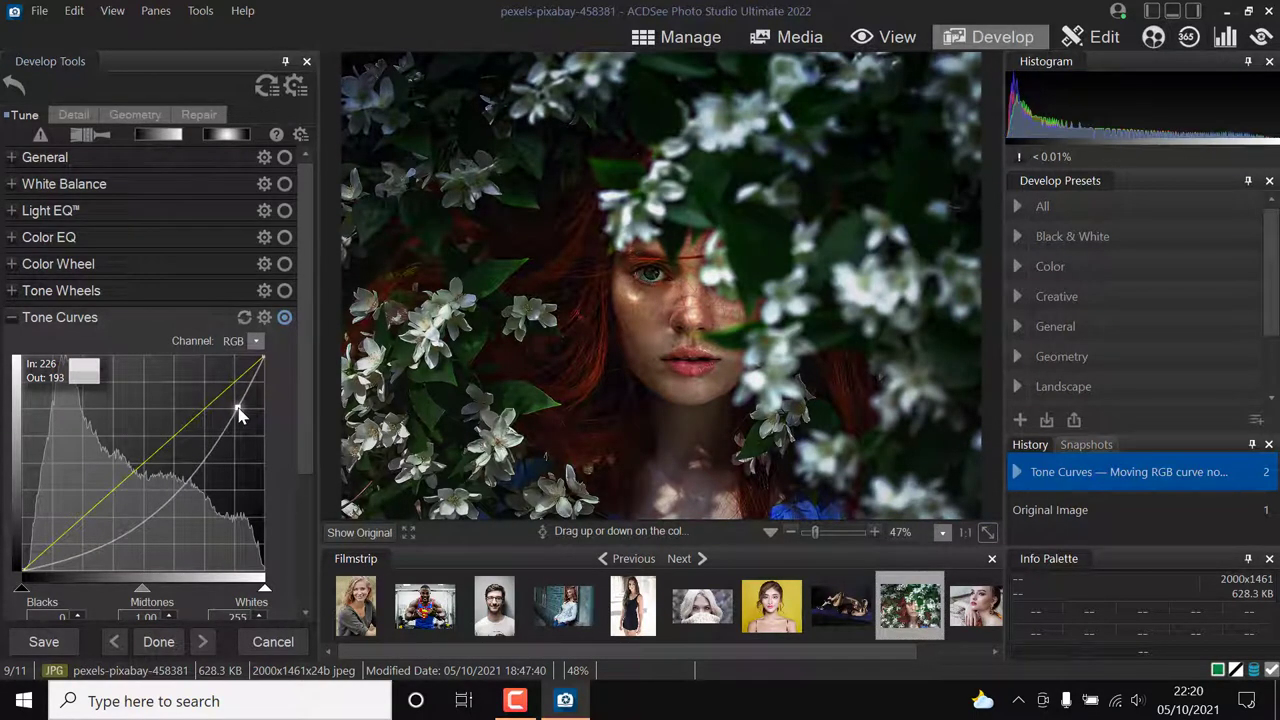
pyautogui.click(273, 641)
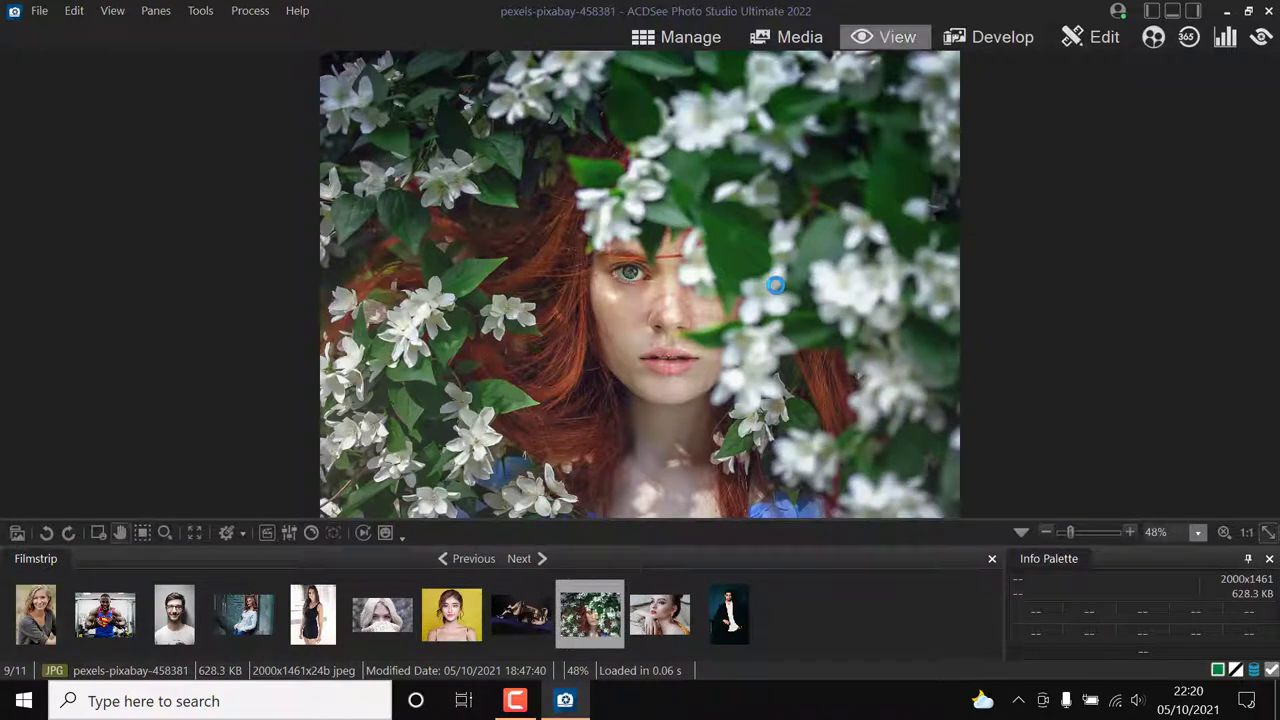
# Step: Lower the flower portrait's RGB tone curve and toggle it off and on to compare
pyautogui.click(1002, 40)
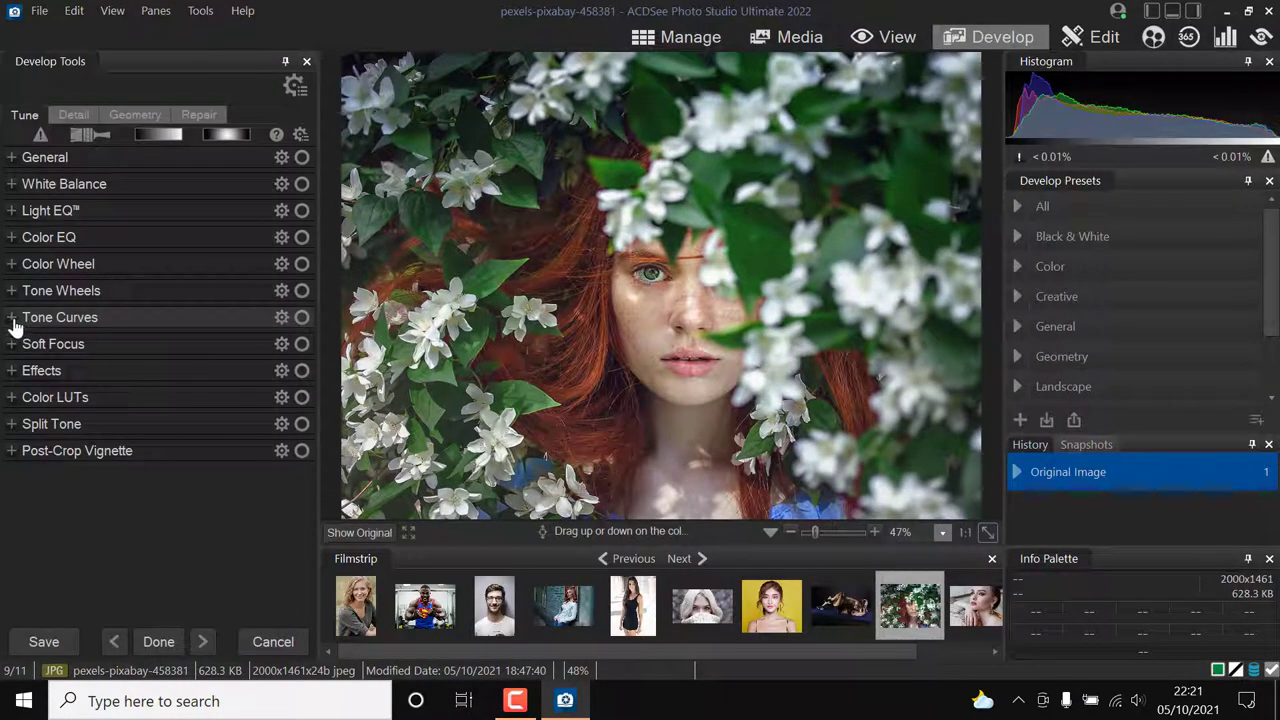
pyautogui.click(12, 318)
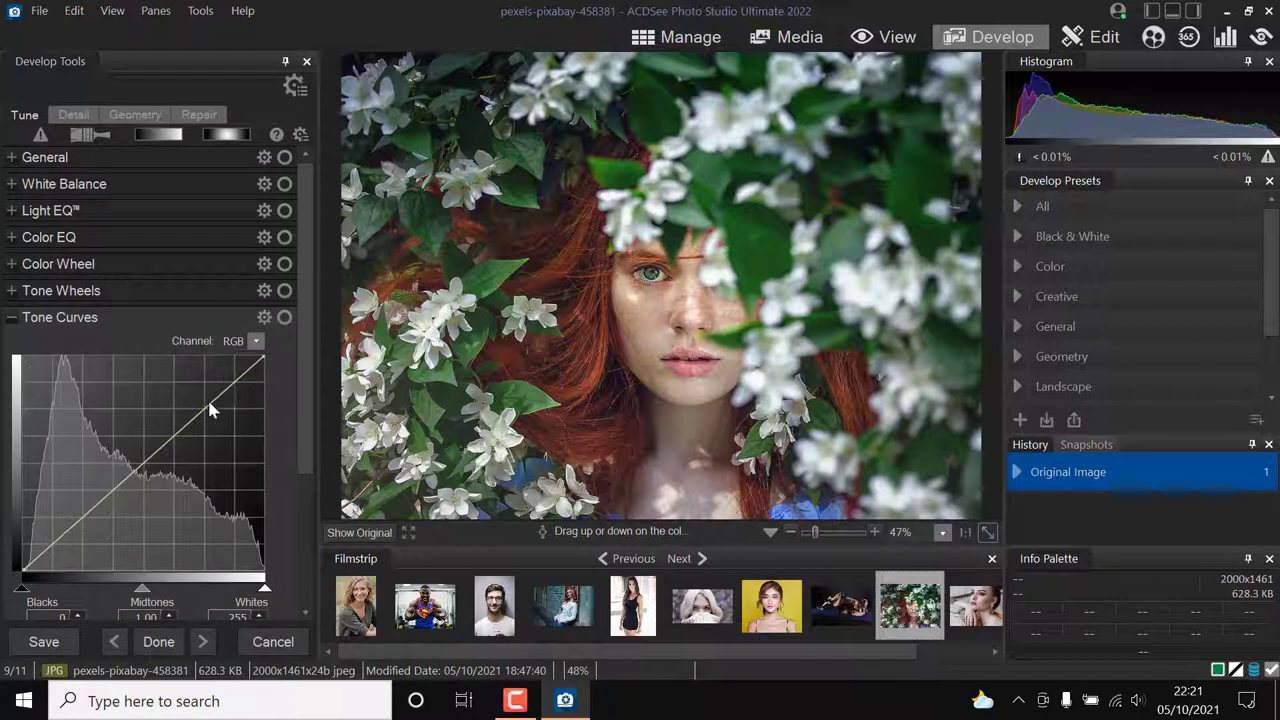
pyautogui.moveTo(220, 404); pyautogui.dragTo(256, 372)
pyautogui.click(285, 318)
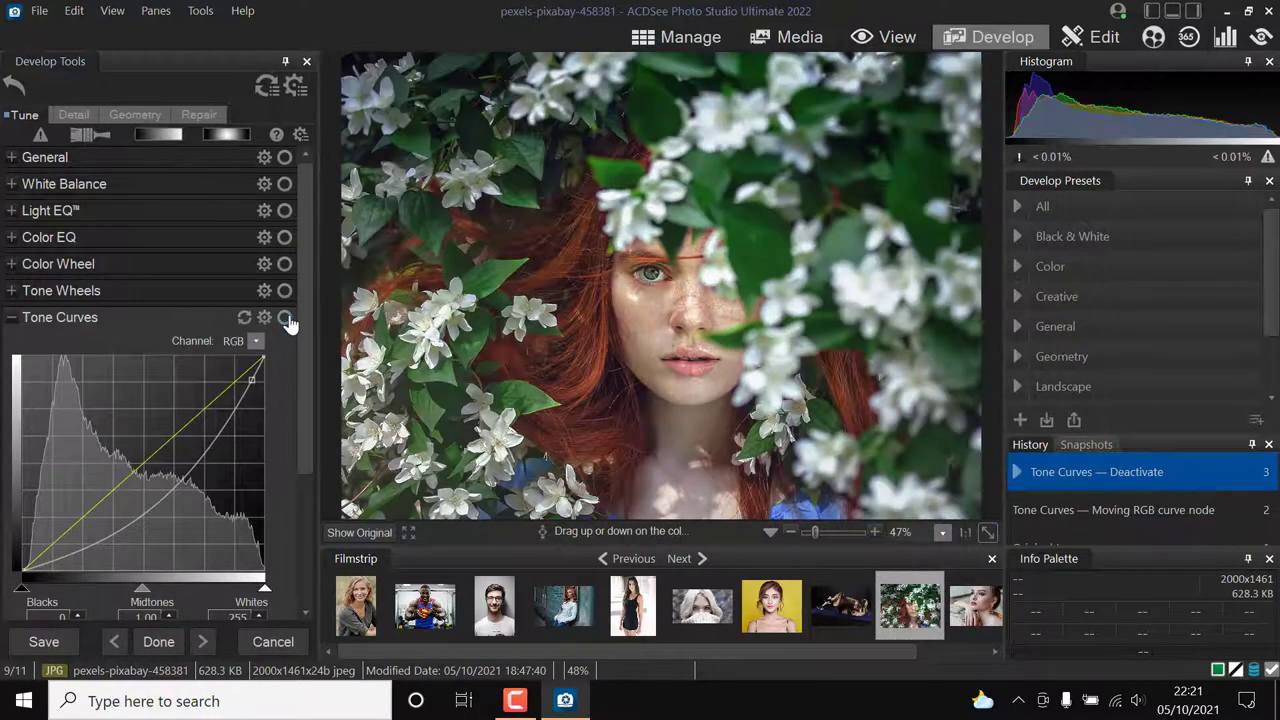
pyautogui.click(285, 318)
pyautogui.click(285, 318)
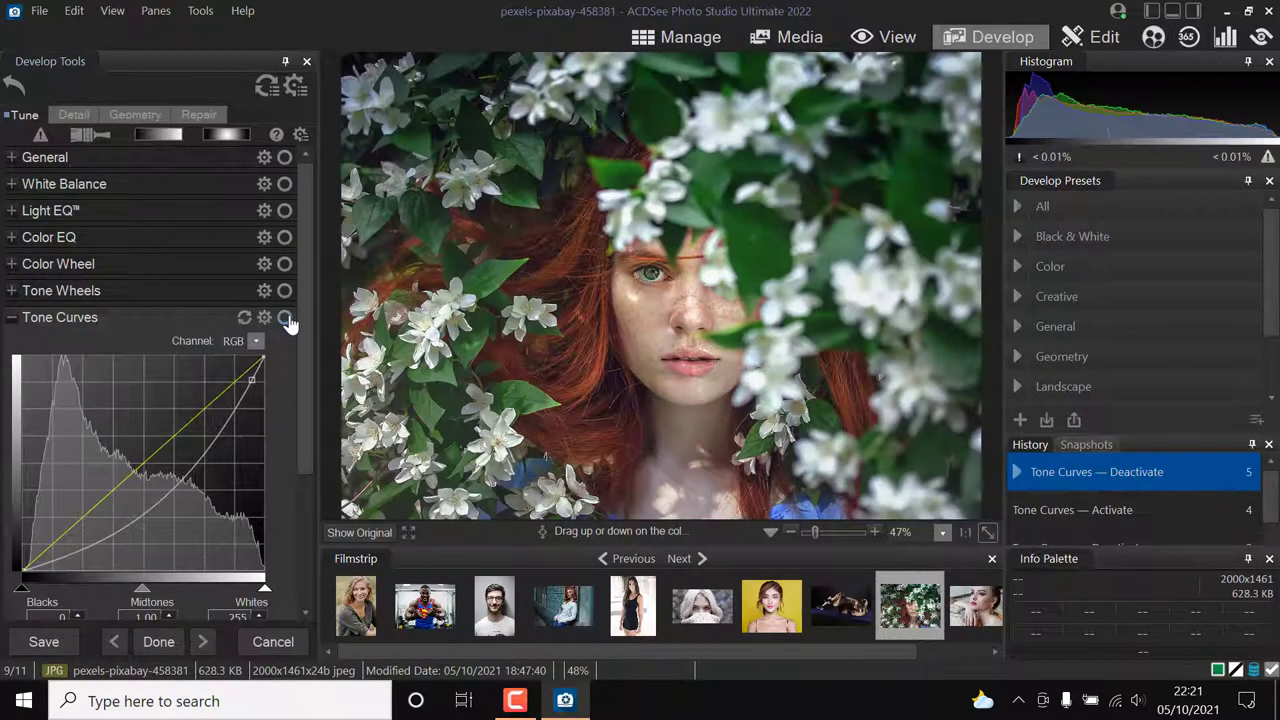
pyautogui.click(285, 318)
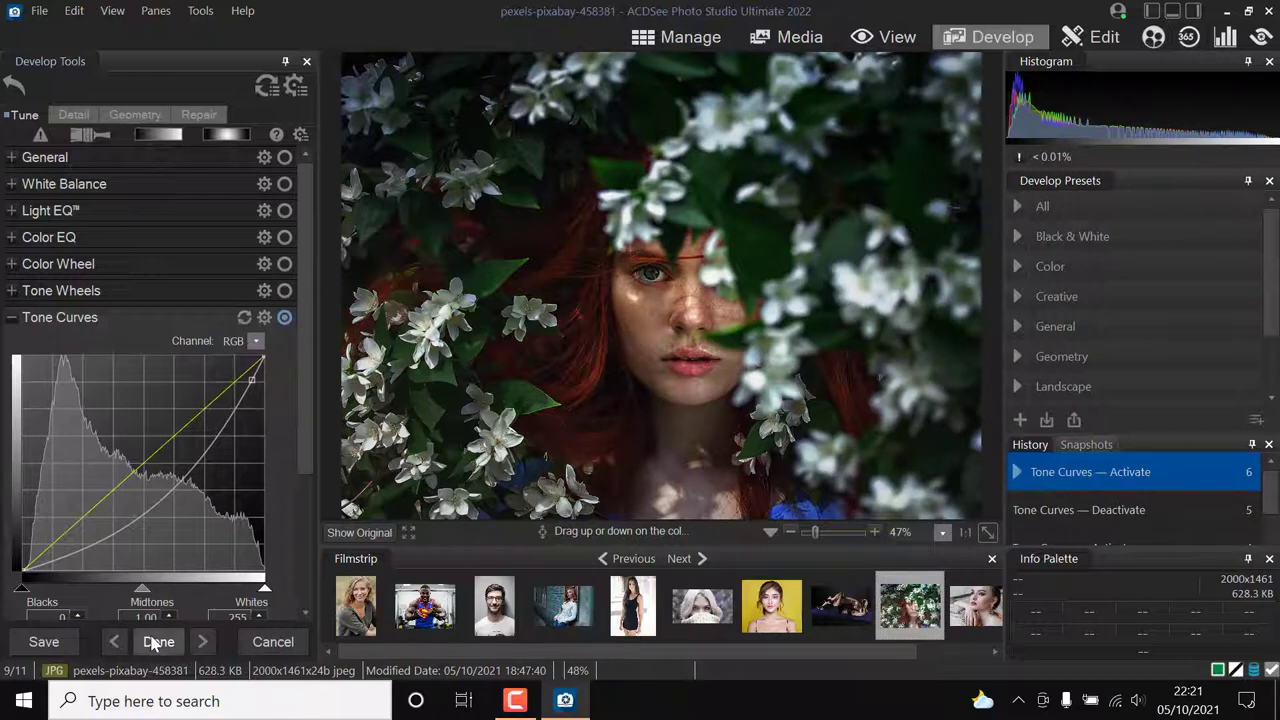
# Step: Save the darkened tone-curve edit over the flower portrait and return to View mode
pyautogui.click(93, 636)
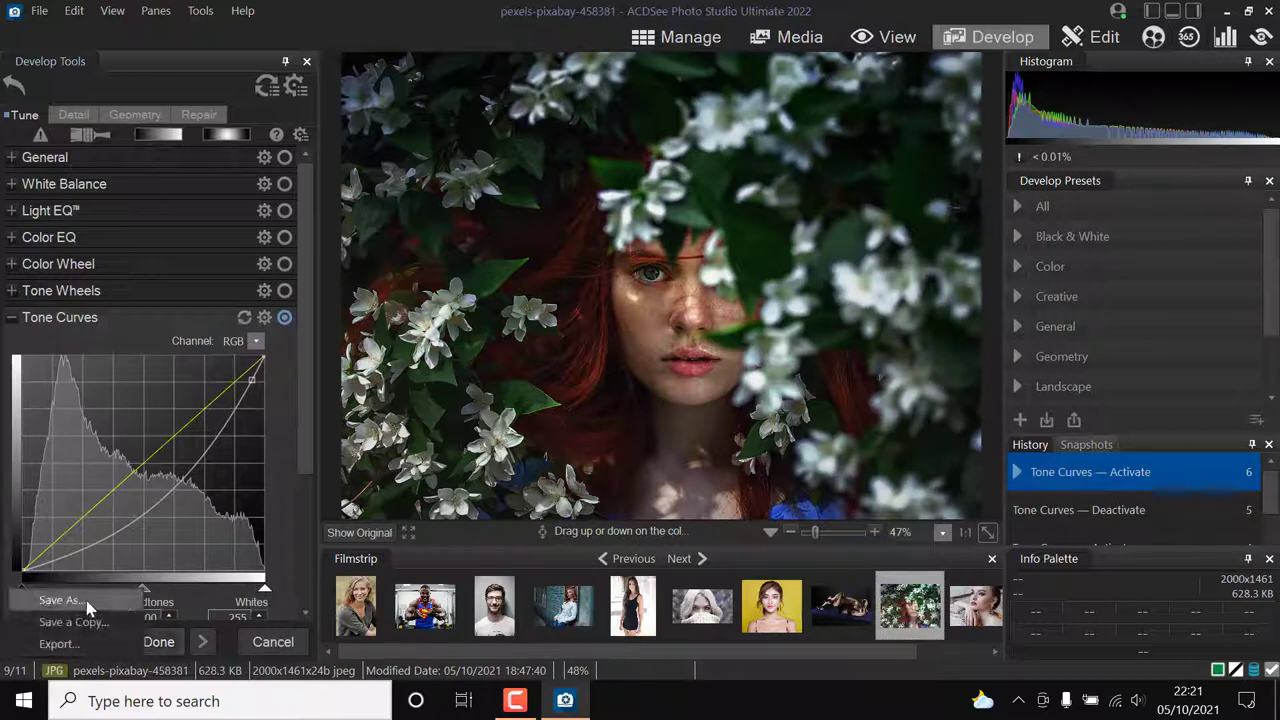
pyautogui.click(86, 604)
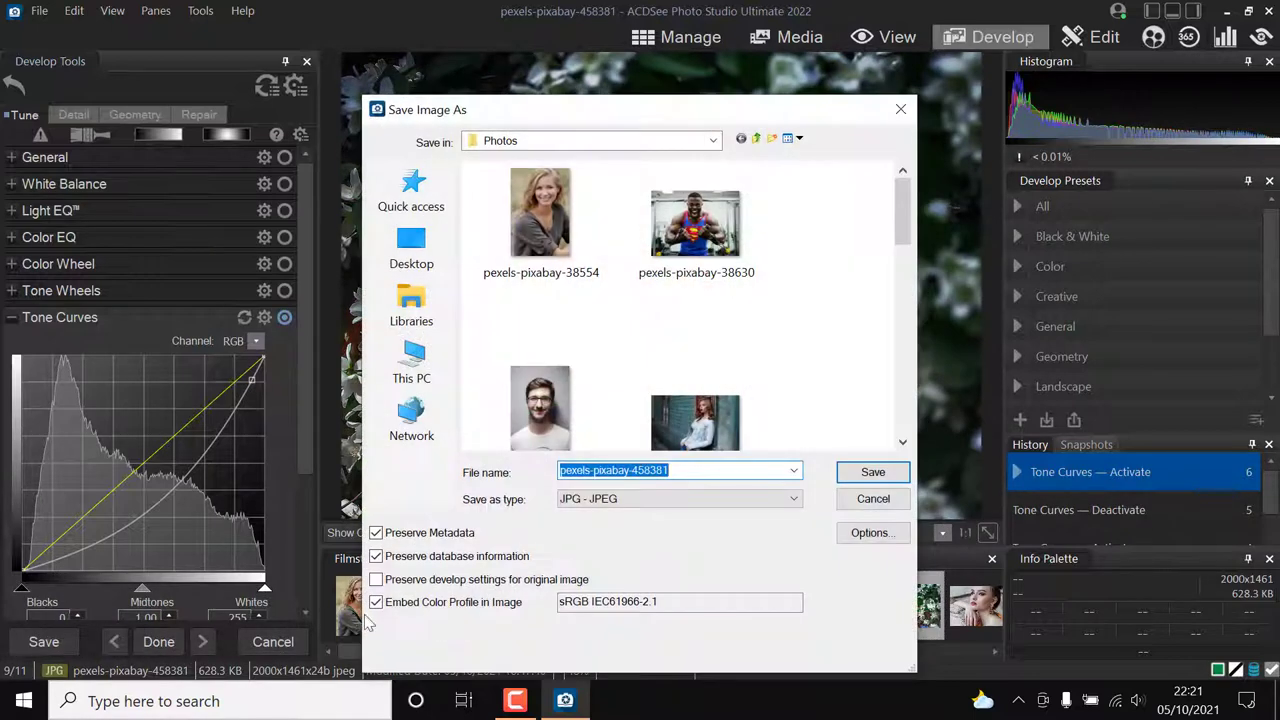
pyautogui.click(862, 494)
pyautogui.click(164, 648)
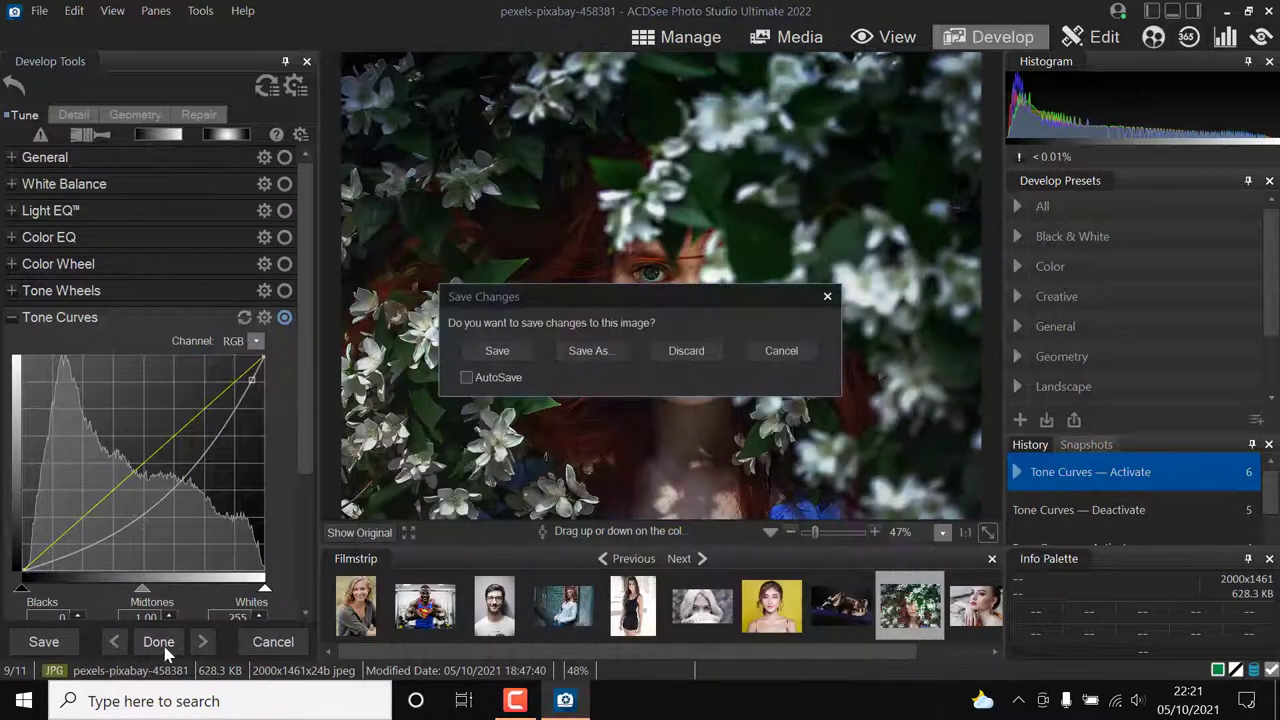
pyautogui.click(497, 351)
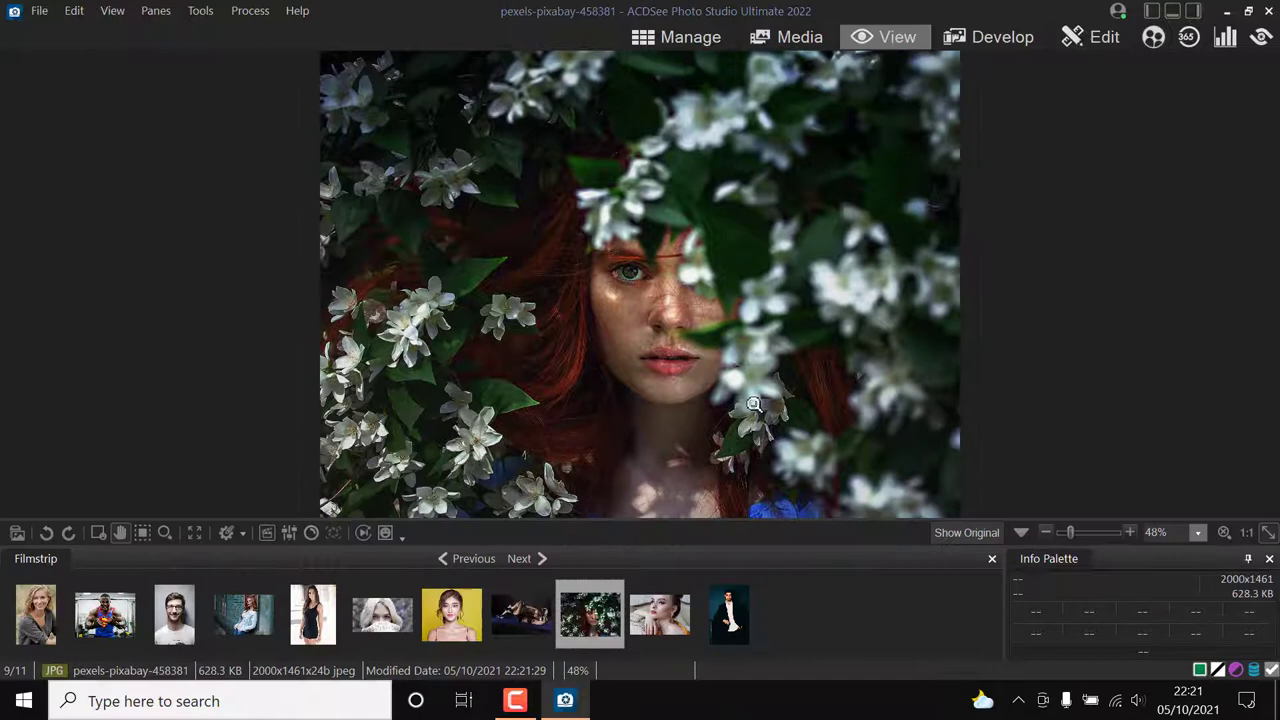
# Step: Open the blonde woman's portrait pexels-pixabay-38554 and bring it into Edit mode
pyautogui.click(42, 625)
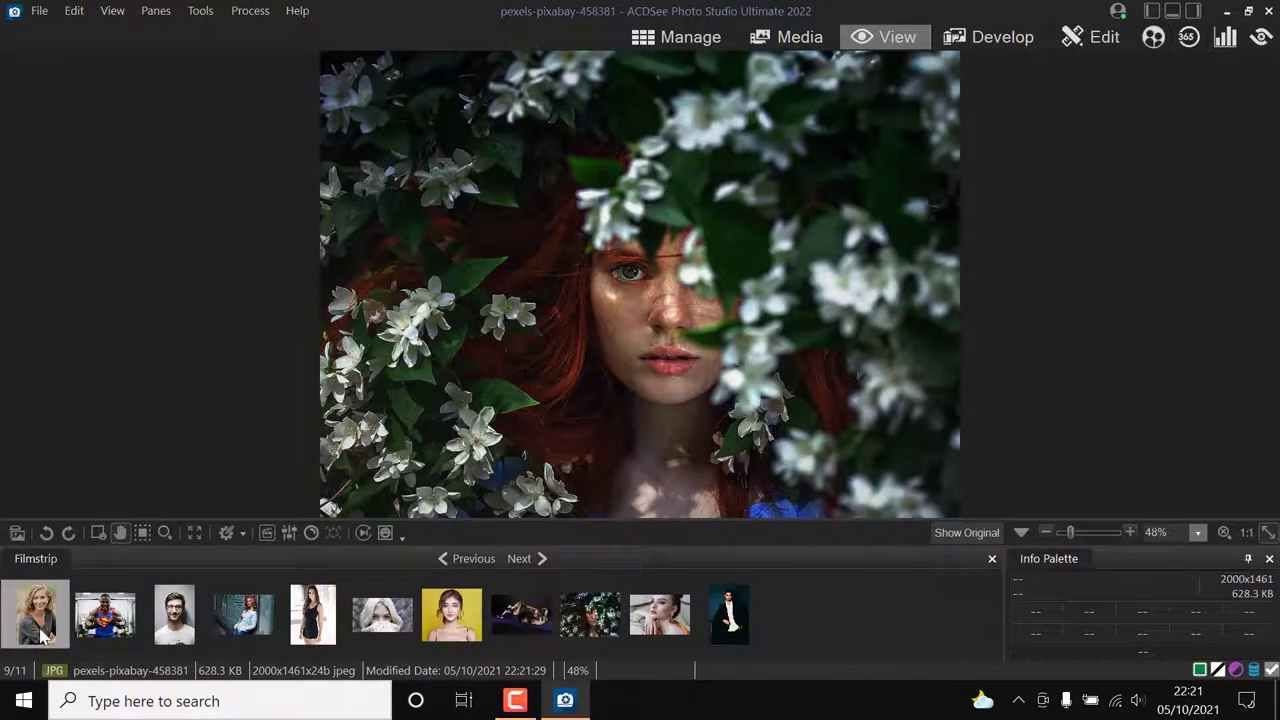
pyautogui.click(995, 42)
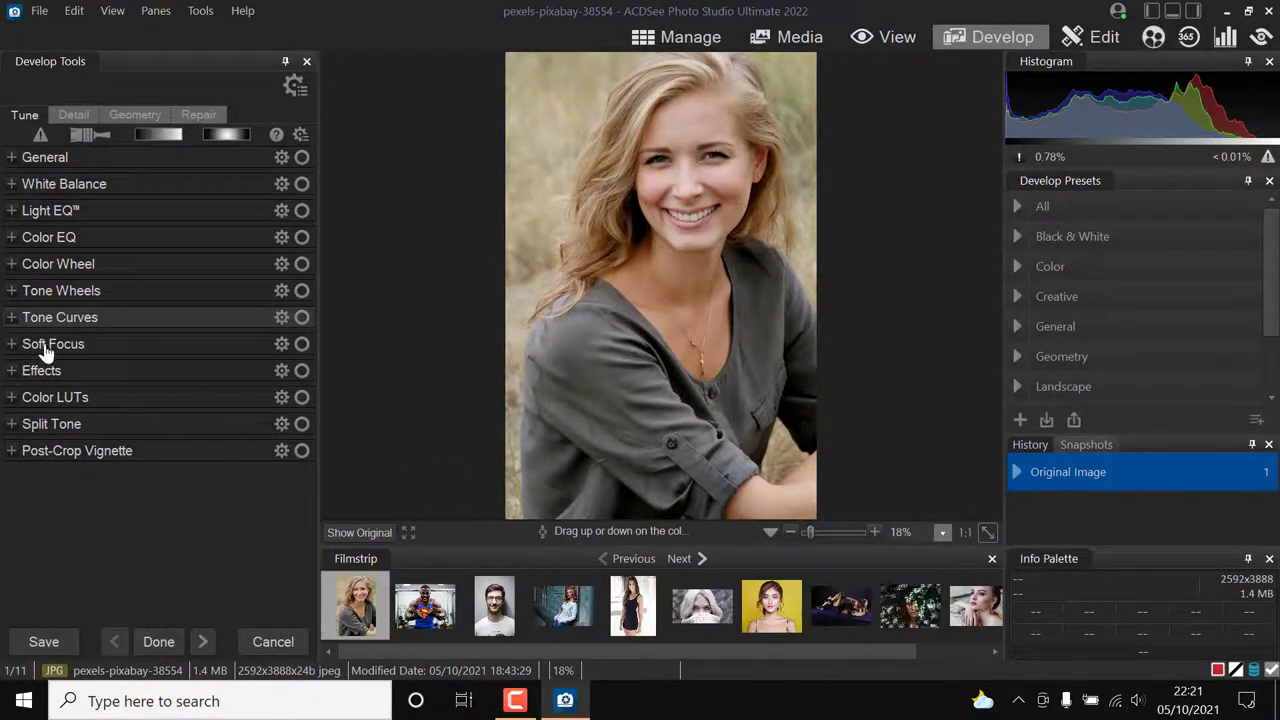
pyautogui.click(11, 345)
pyautogui.click(11, 345)
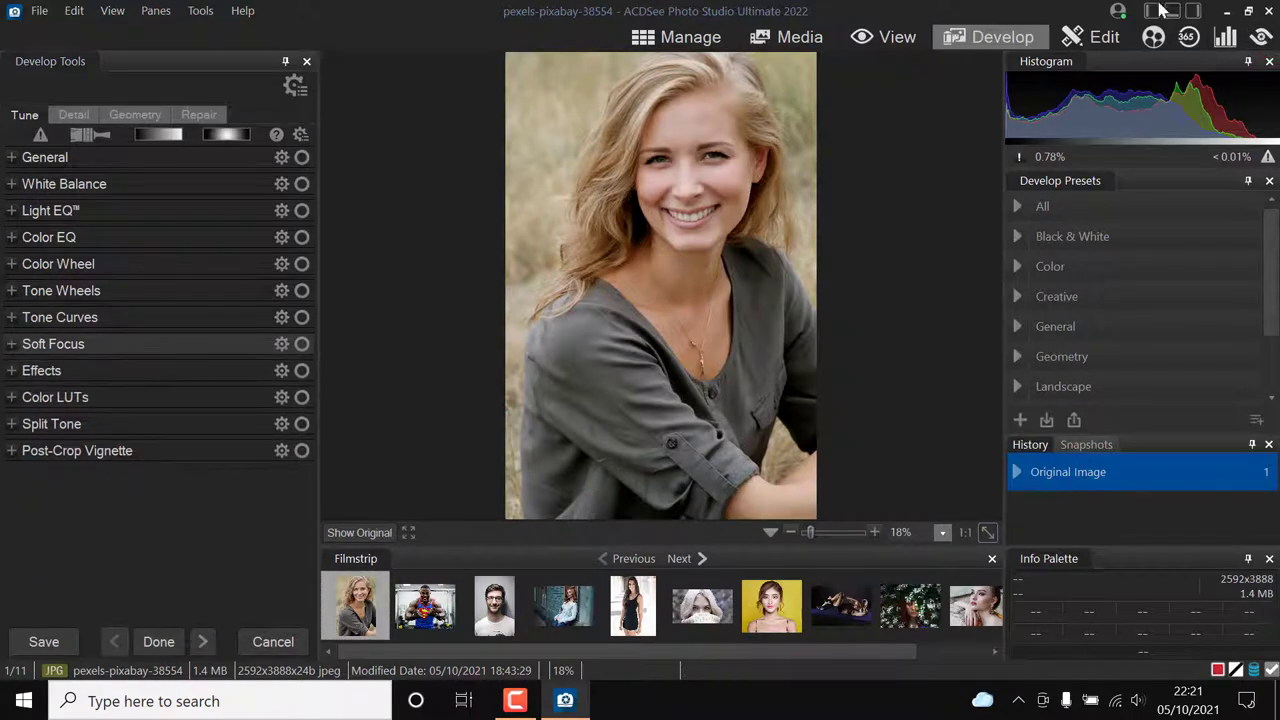
pyautogui.click(1105, 42)
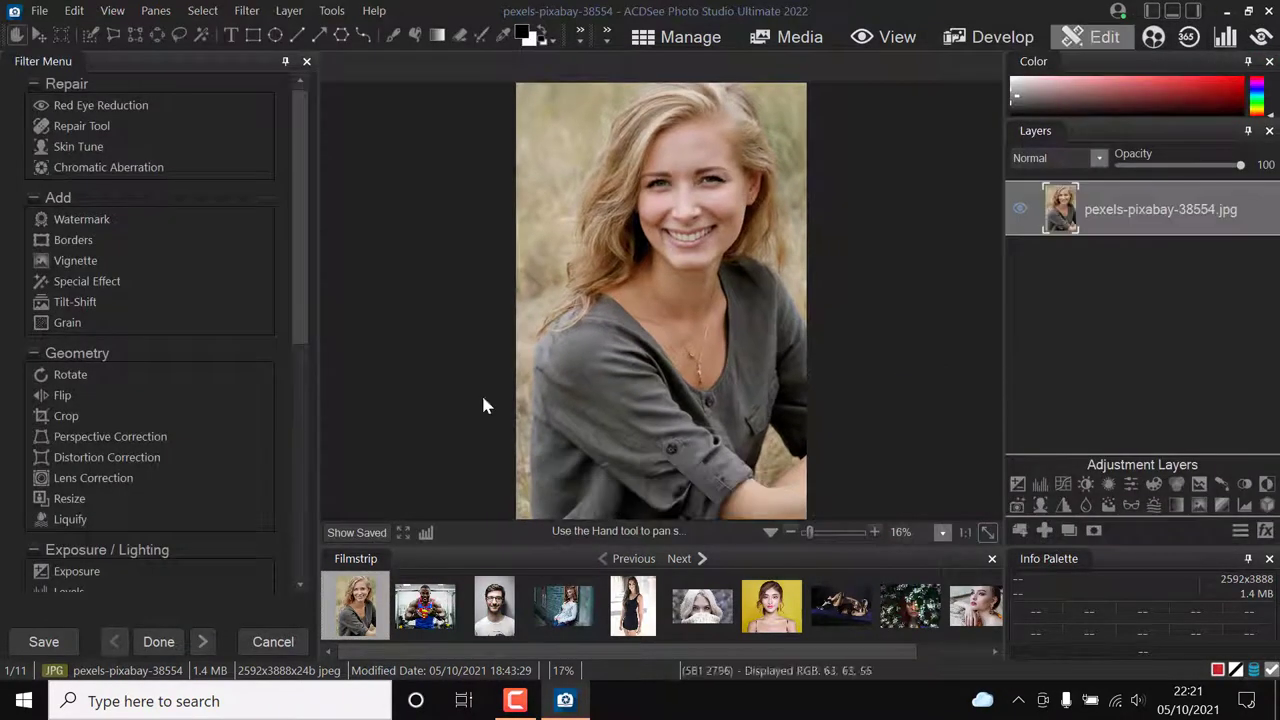
# Step: Apply a vignette with the Old frame at Age 162 to the blonde portrait
pyautogui.click(76, 261)
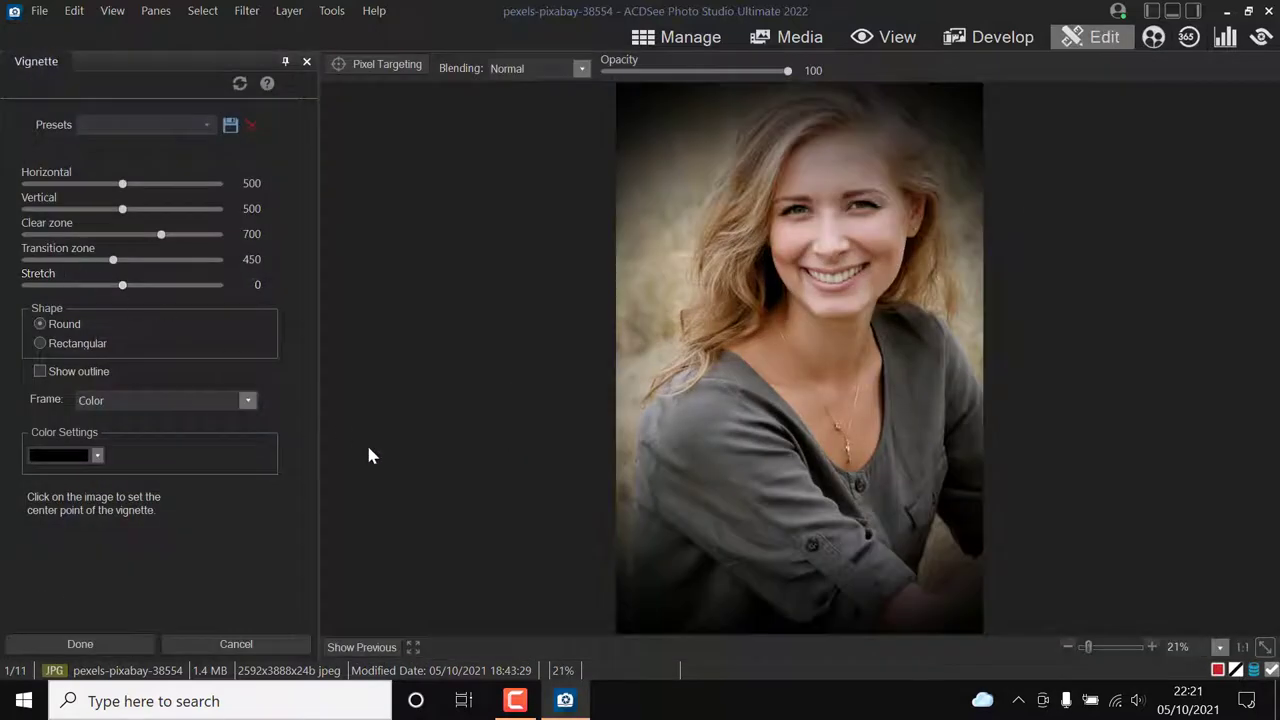
pyautogui.click(249, 401)
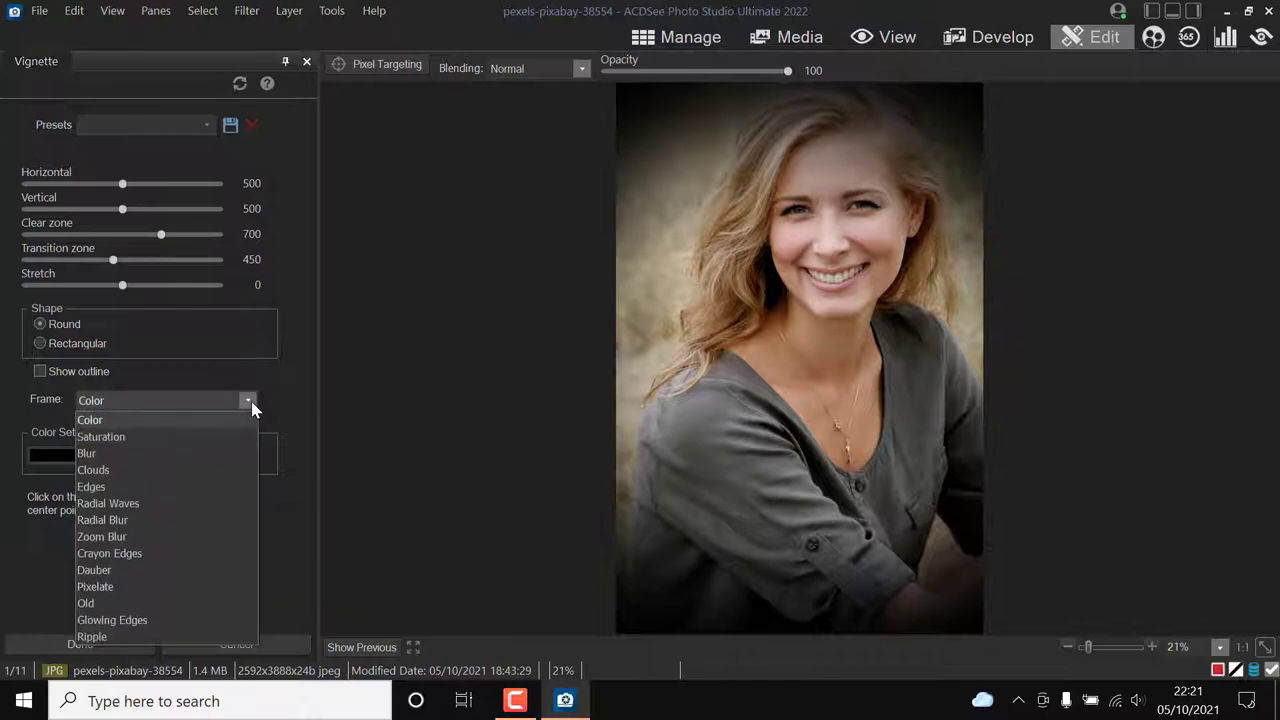
pyautogui.click(131, 604)
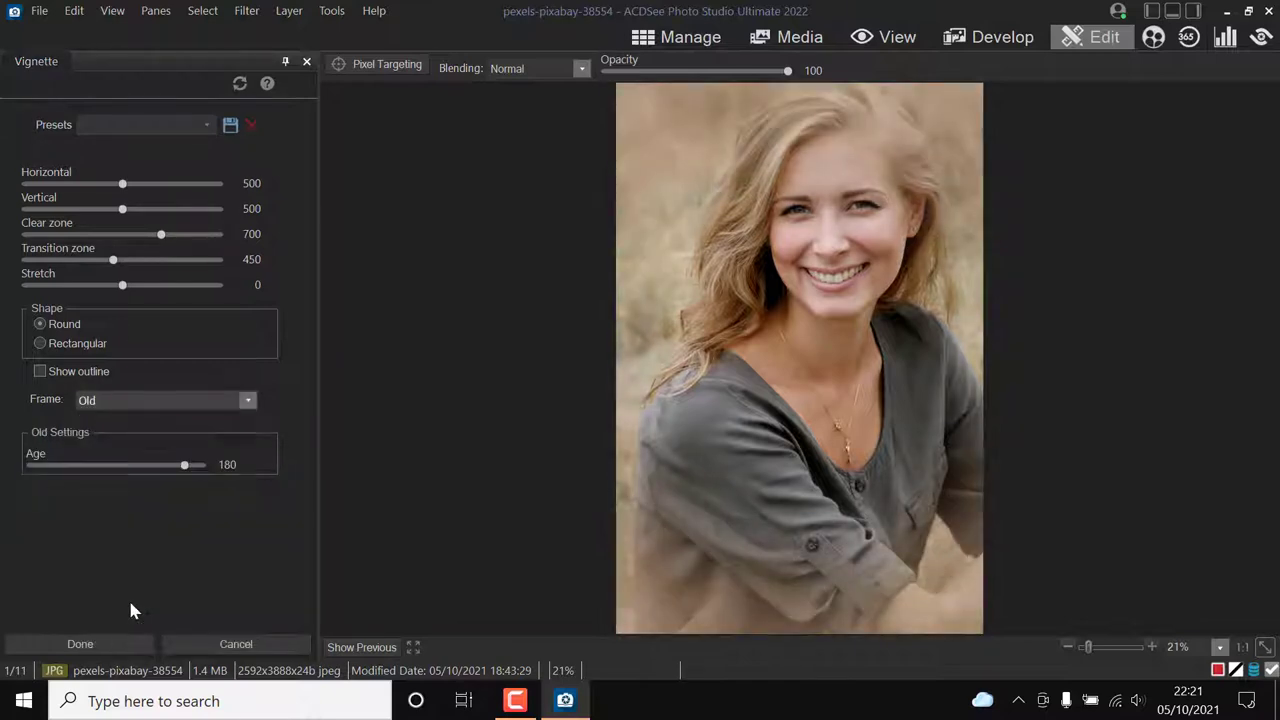
pyautogui.moveTo(182, 466); pyautogui.dragTo(9, 477)
pyautogui.moveTo(127, 489); pyautogui.dragTo(169, 490)
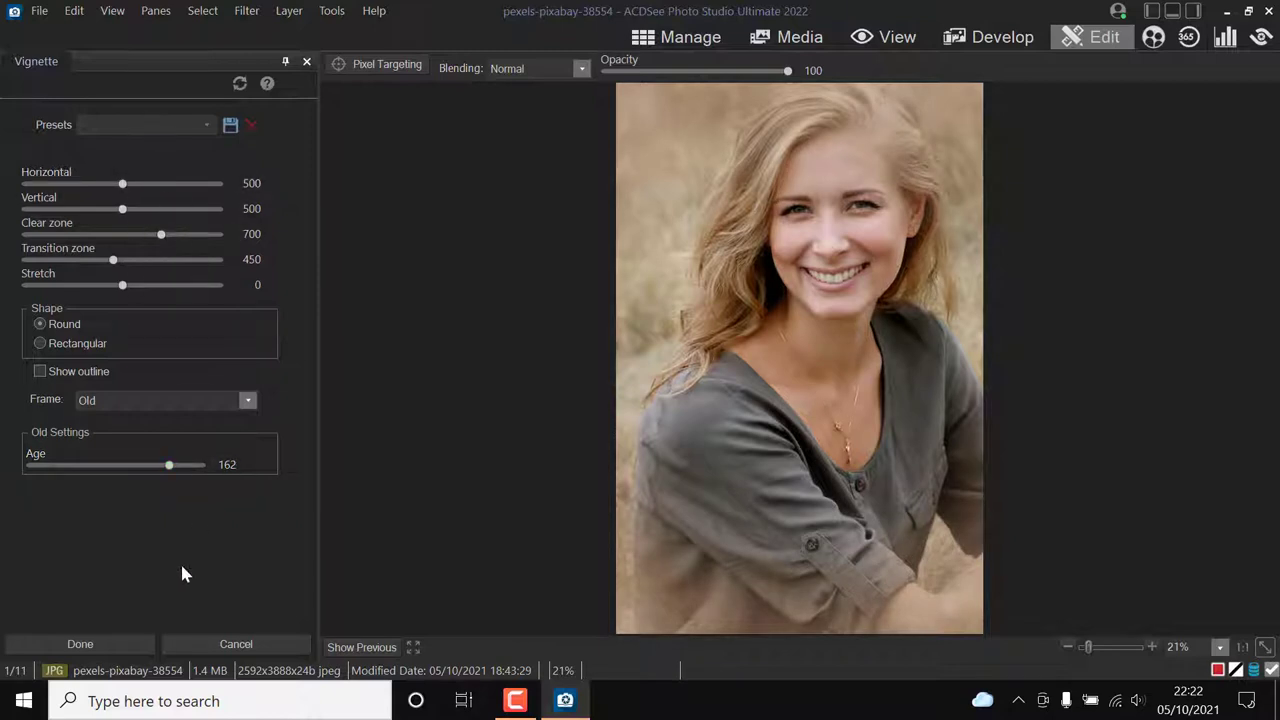
pyautogui.click(123, 645)
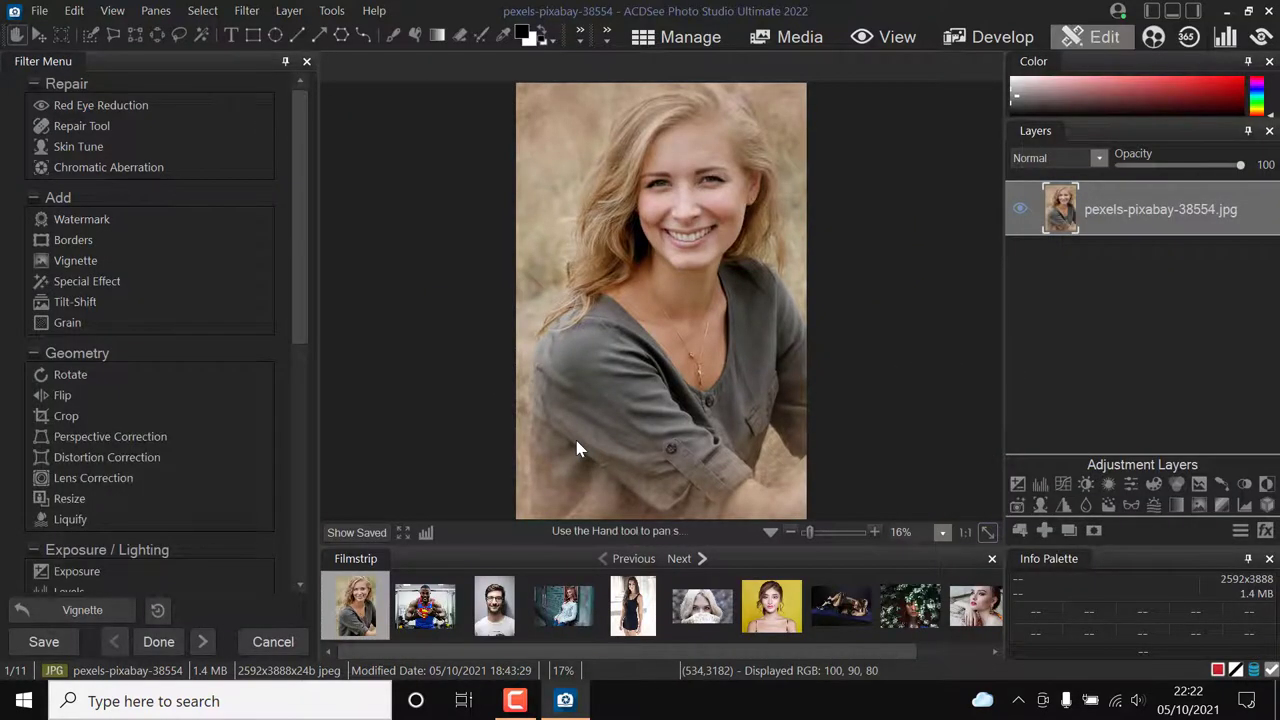
# Step: Save the vignette edit with AutoSave turned on and load the man-in-glasses portrait
pyautogui.click(484, 608)
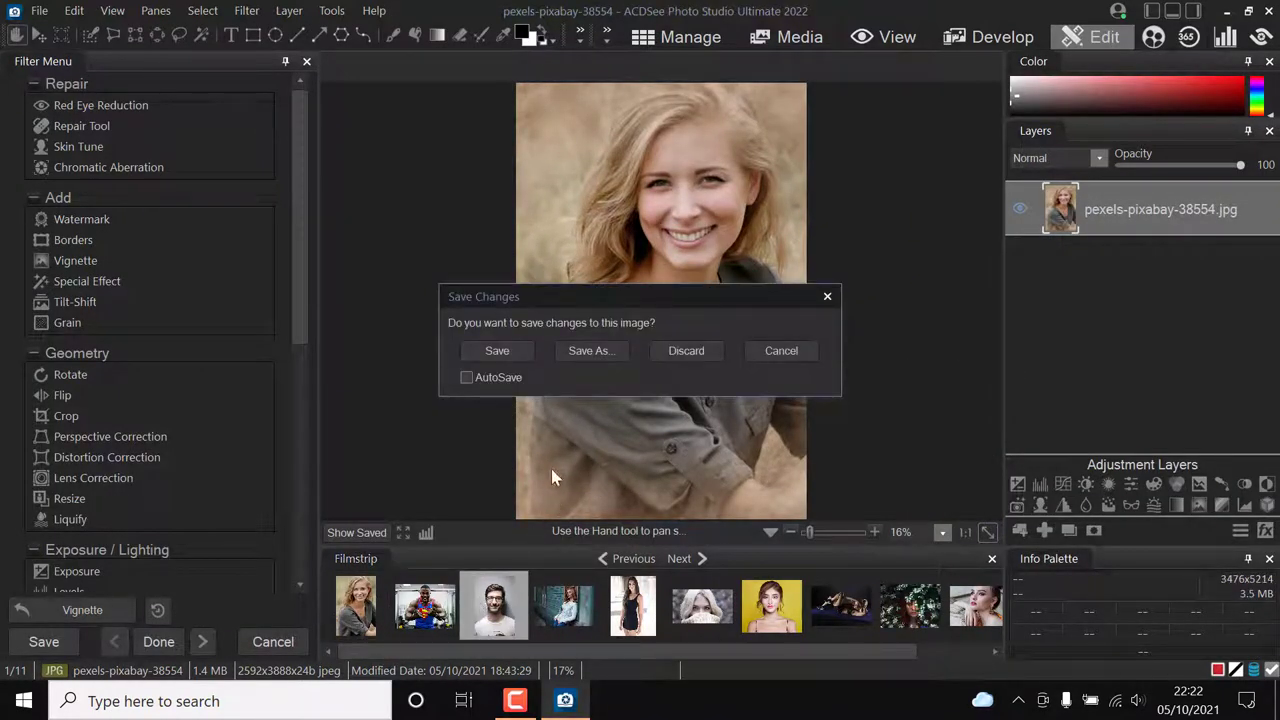
pyautogui.click(467, 378)
pyautogui.click(497, 351)
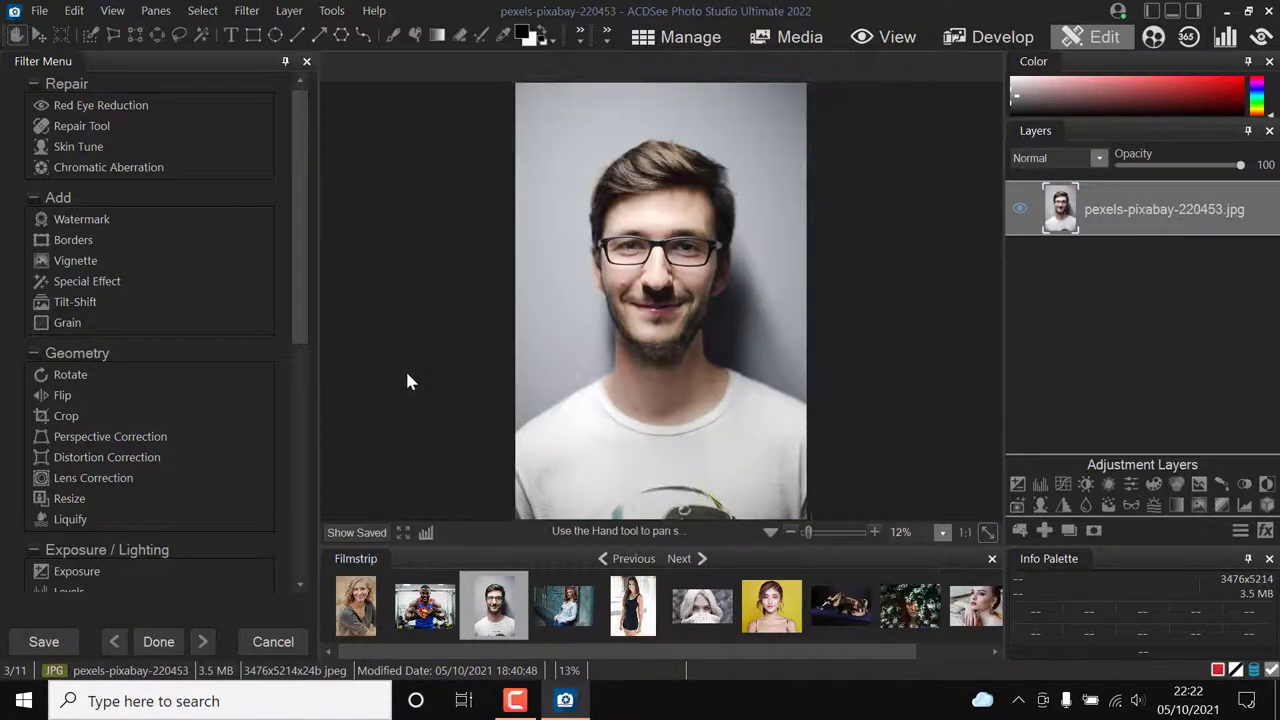
# Step: Apply Grain at Amount 50, Smoothing 30, Size 20 on the RGB channel
pyautogui.click(67, 324)
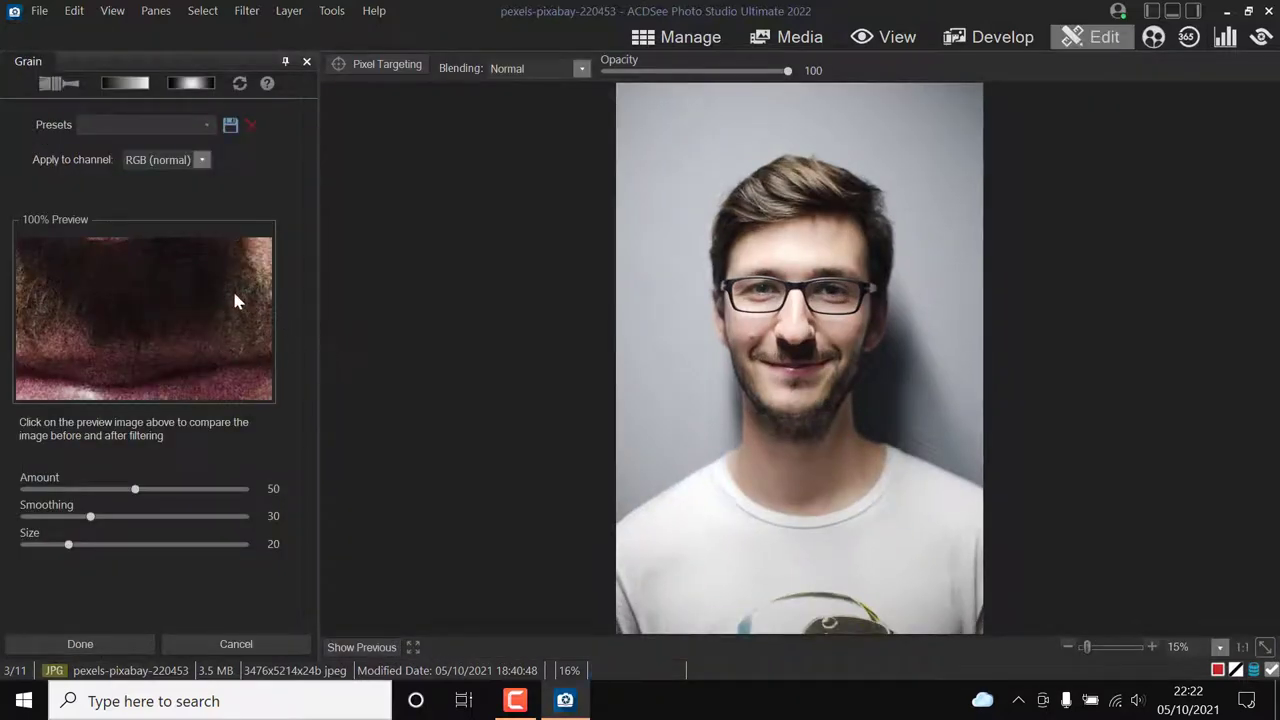
pyautogui.click(163, 307)
pyautogui.click(140, 329)
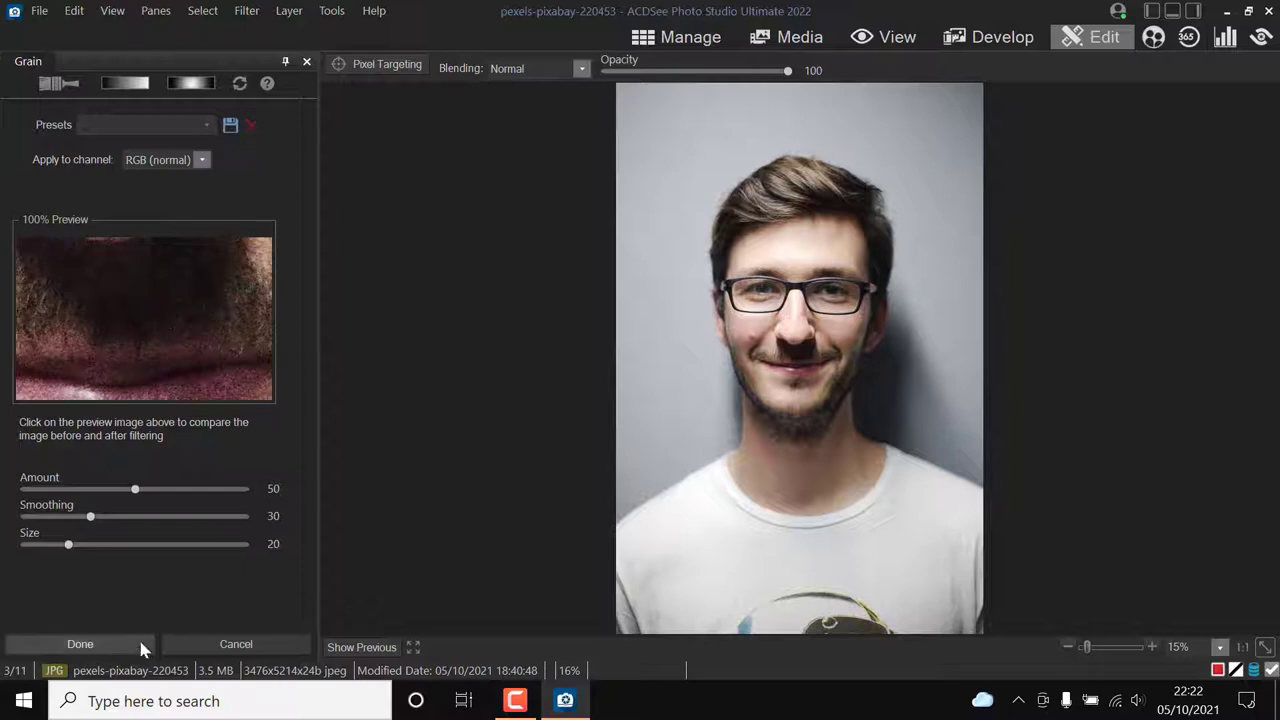
pyautogui.click(201, 160)
pyautogui.click(171, 194)
pyautogui.click(201, 160)
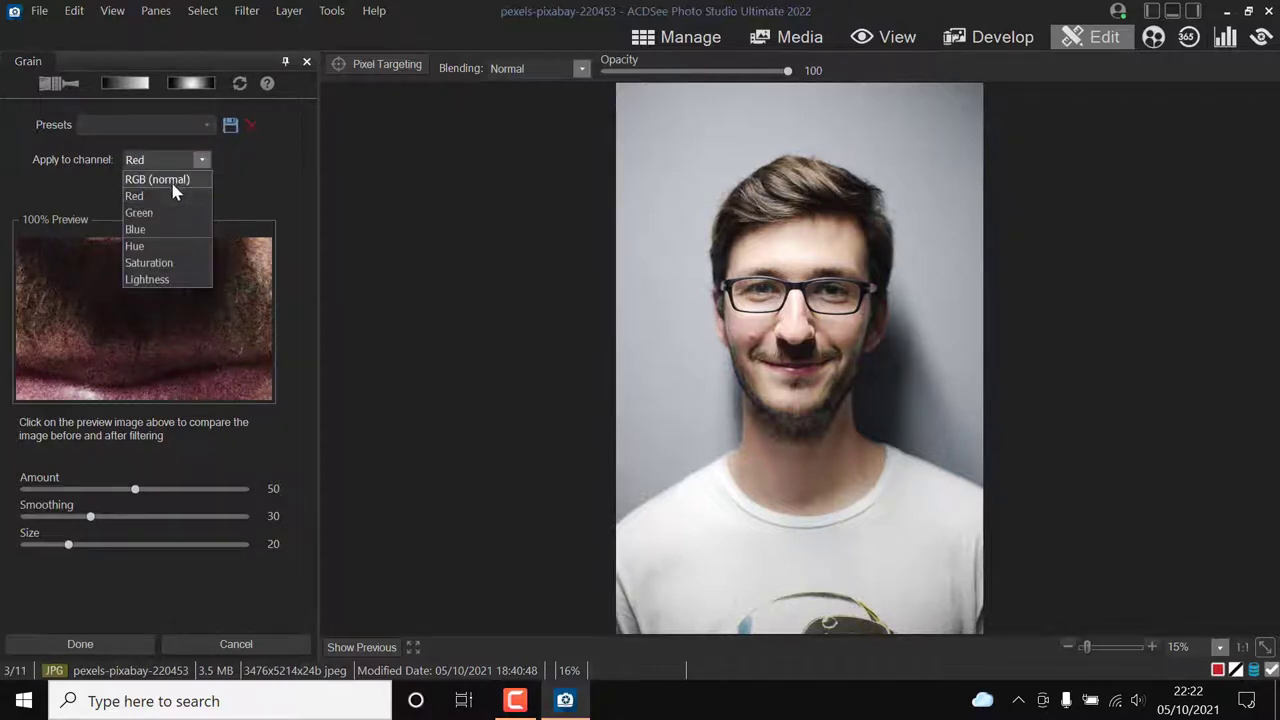
pyautogui.click(155, 177)
pyautogui.click(135, 650)
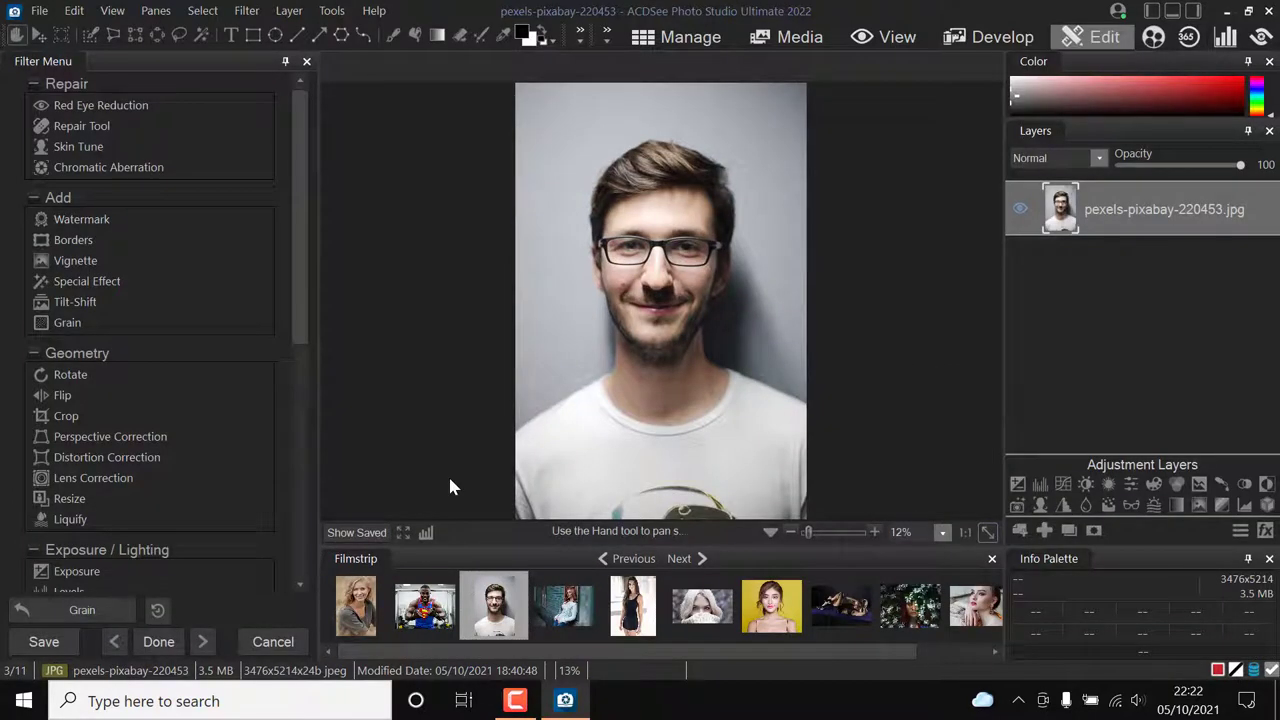
# Step: Give the superhero gym photo pexels-pixabay-38630 the blue-and-orange Gradient Map special effect
pyautogui.click(440, 612)
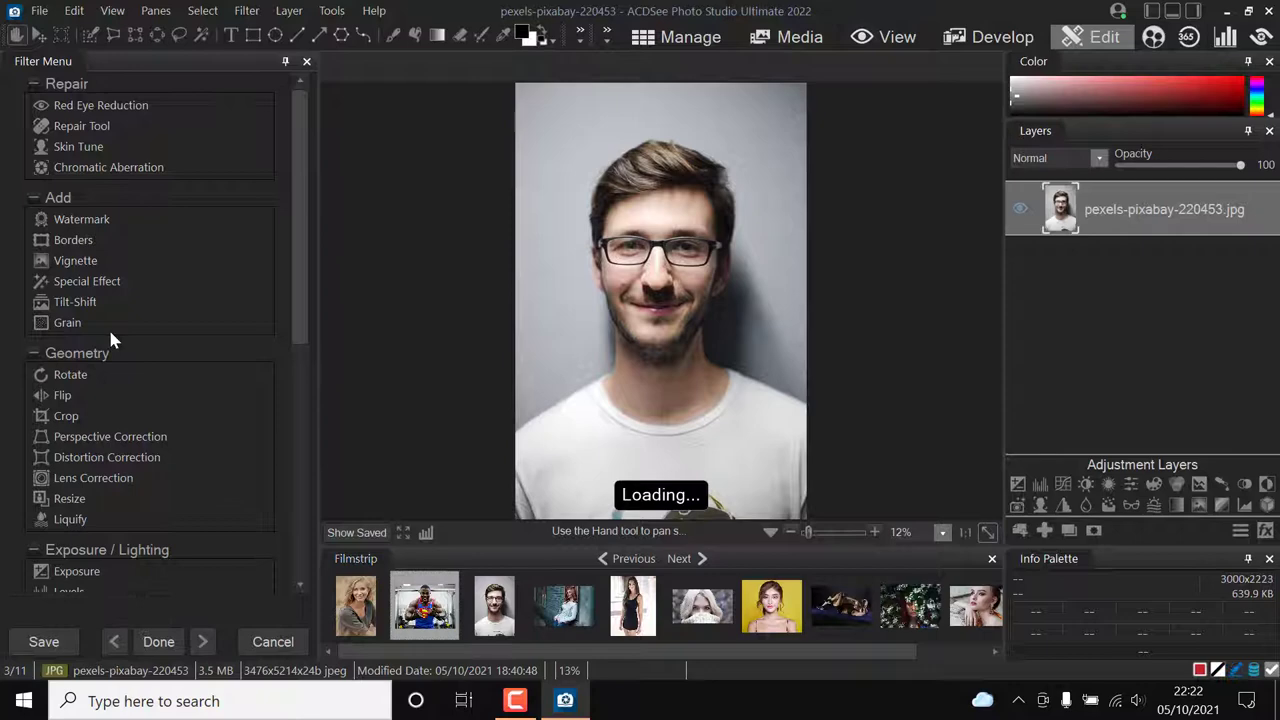
pyautogui.click(86, 283)
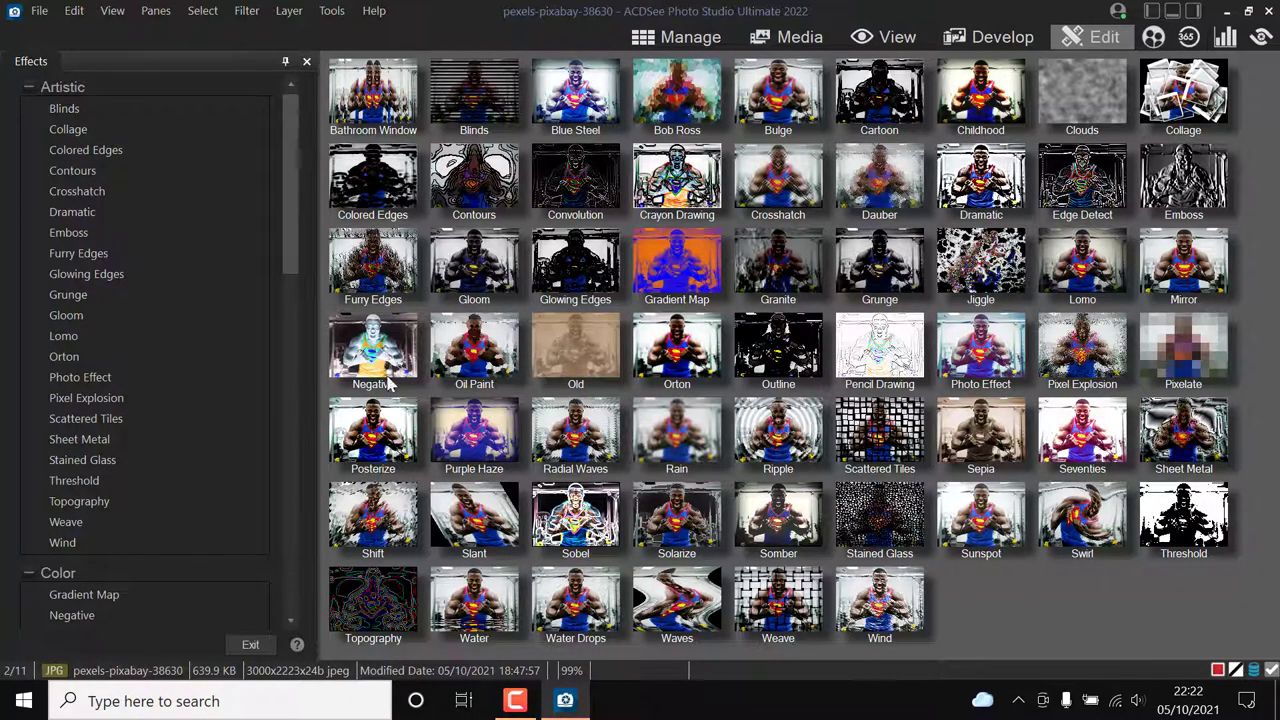
pyautogui.click(703, 270)
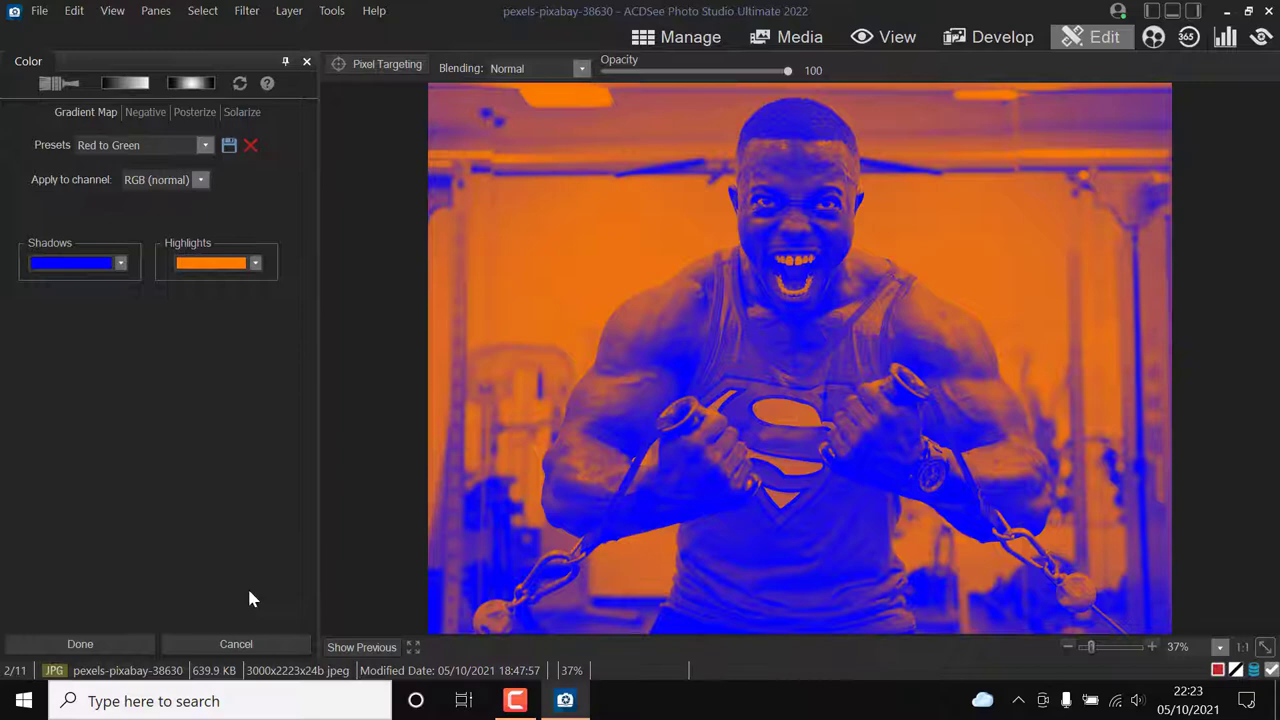
pyautogui.click(130, 646)
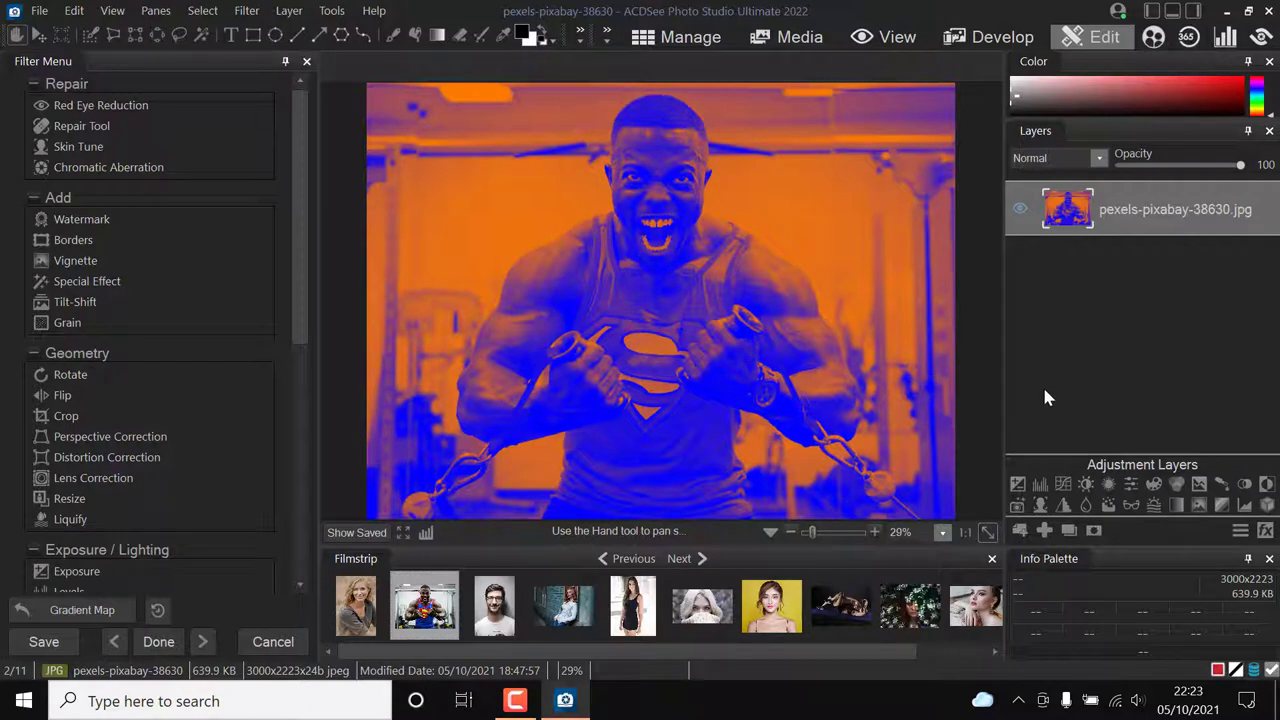
# Step: Export the gradient-mapped photo as a JPEG to its source folder using default settings
pyautogui.click(39, 10)
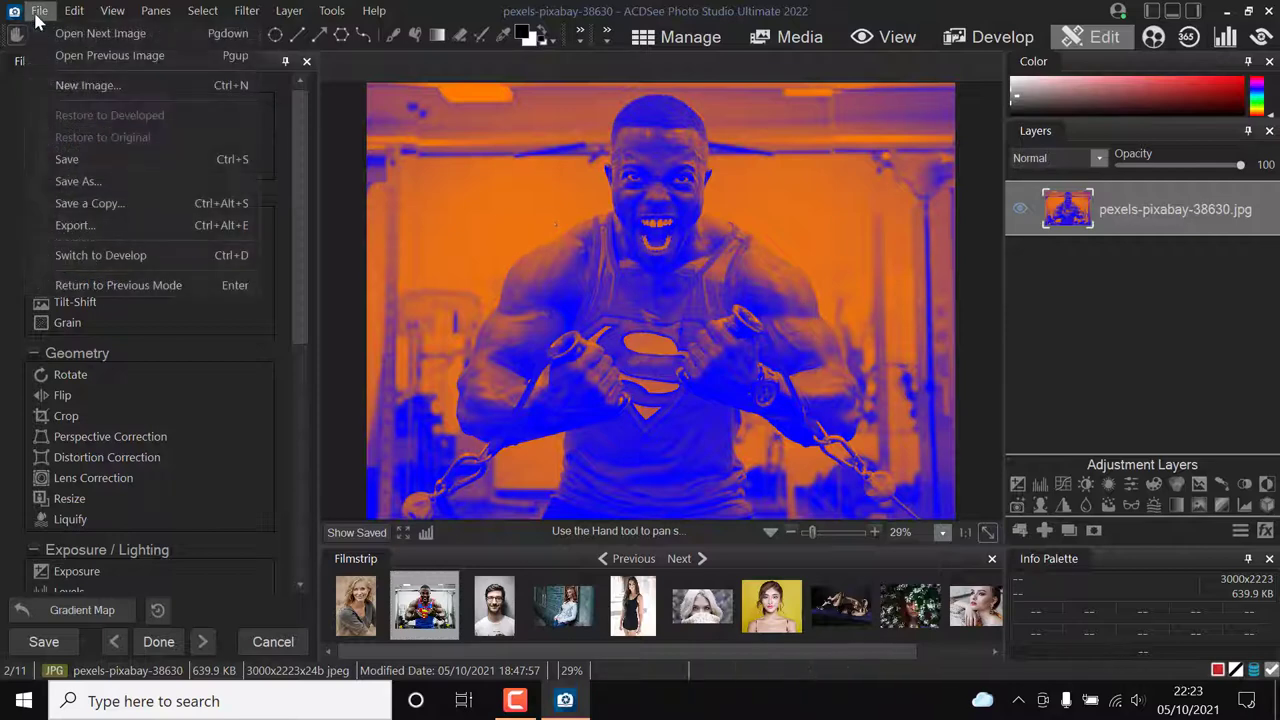
pyautogui.click(72, 226)
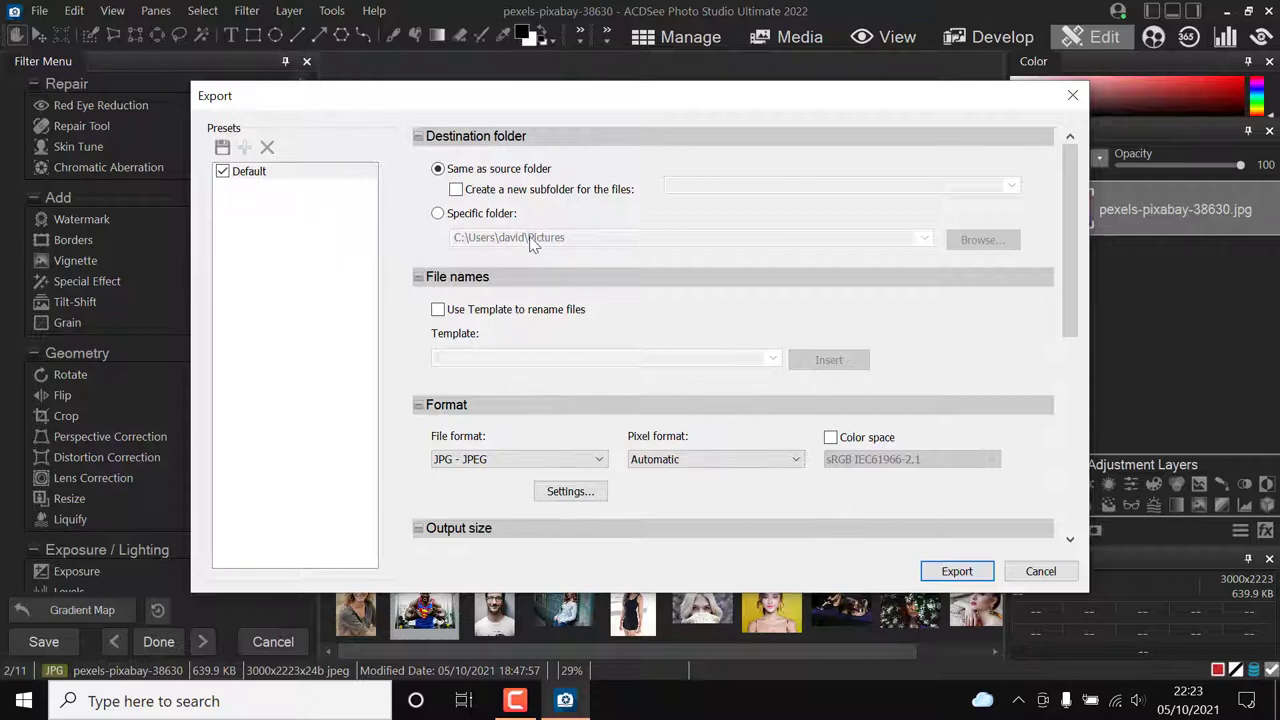
pyautogui.click(957, 572)
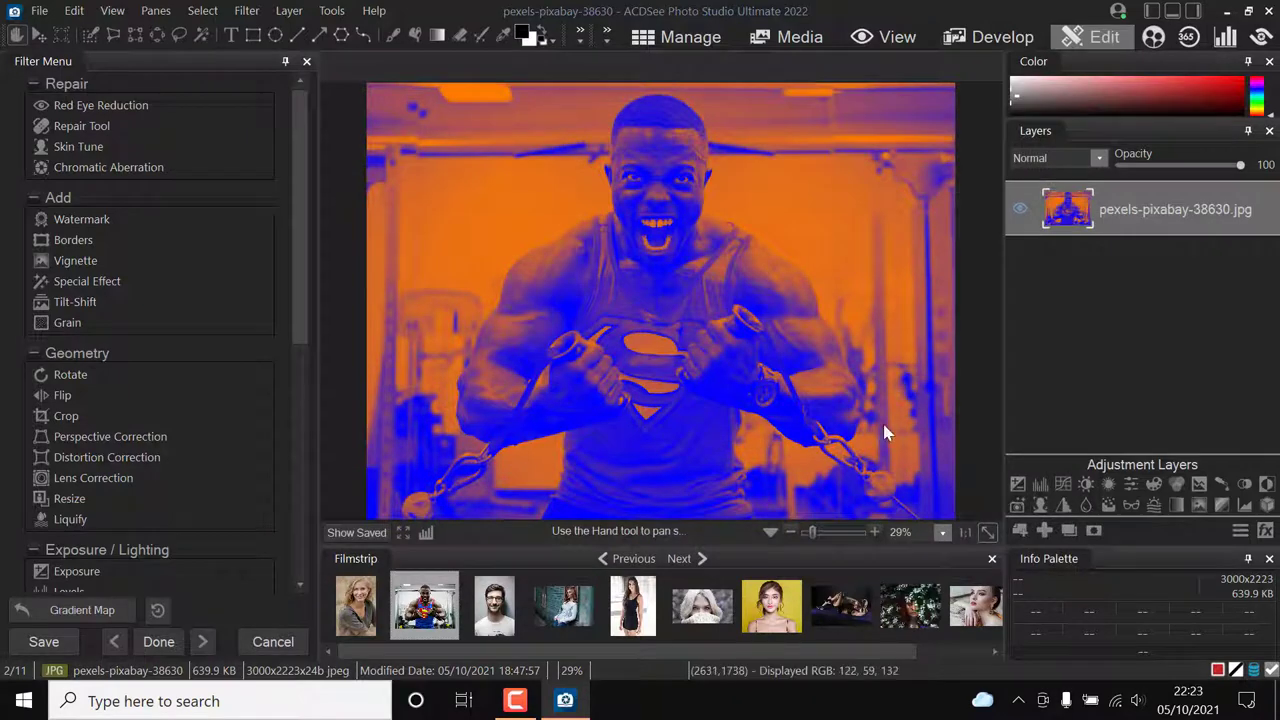